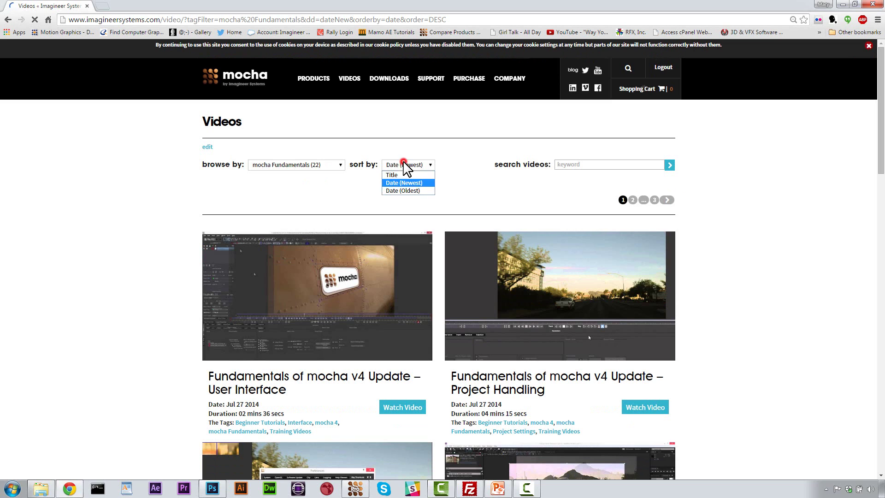
# Step: Sort the mocha Fundamentals videos by Date (Oldest) and search the whole site for "remove"
pyautogui.click(400, 191)
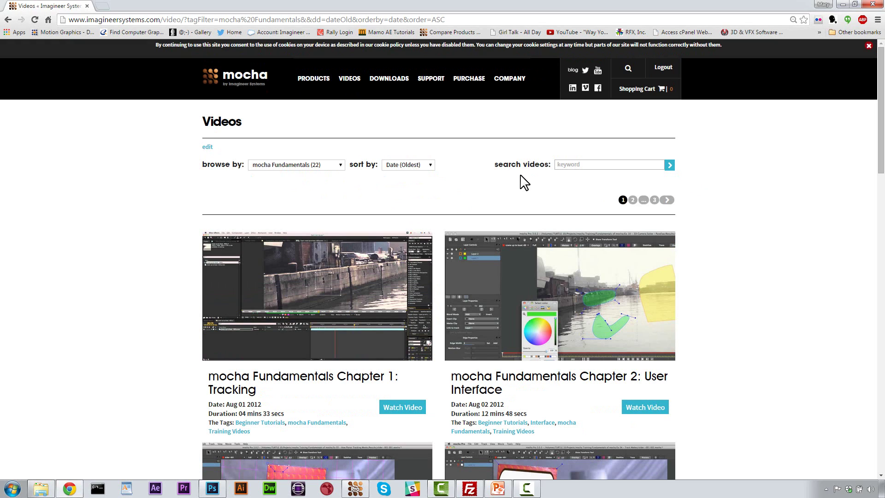
pyautogui.click(628, 70)
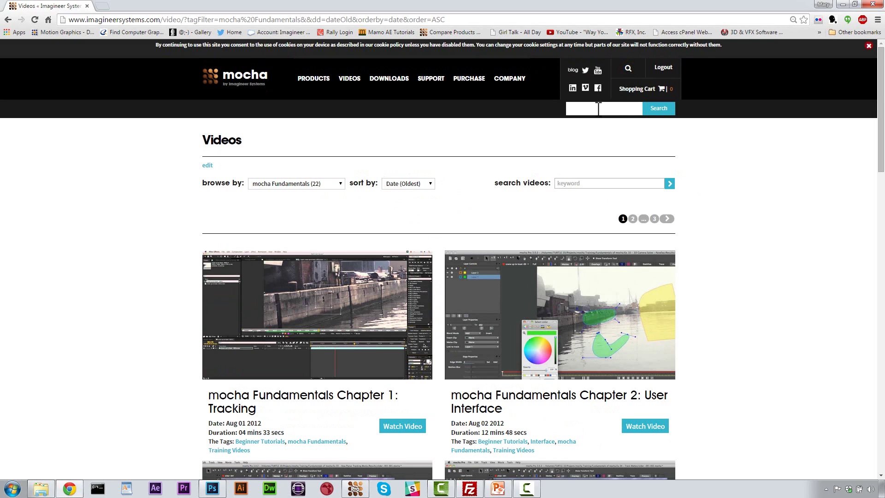
pyautogui.write('remove')
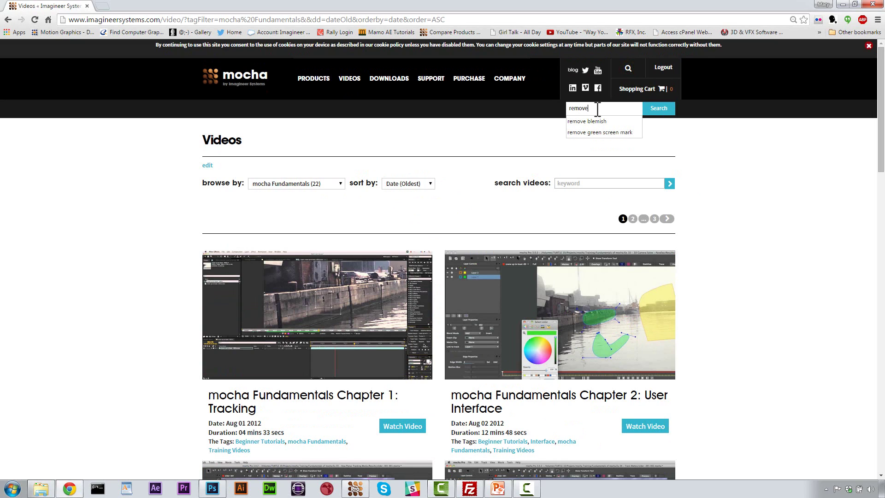
pyautogui.press('Return')
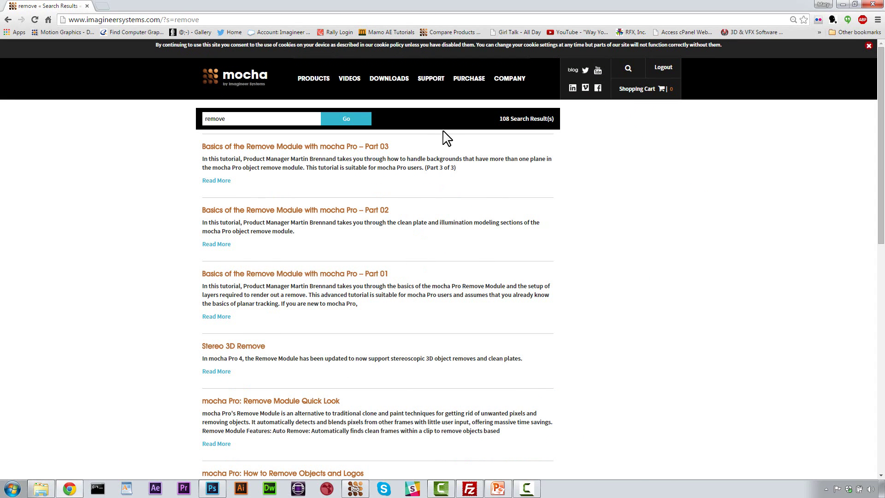
# Step: Visit the Contact Support page, open the Support FAQ and skim its list of questions
pyautogui.moveTo(431, 81)
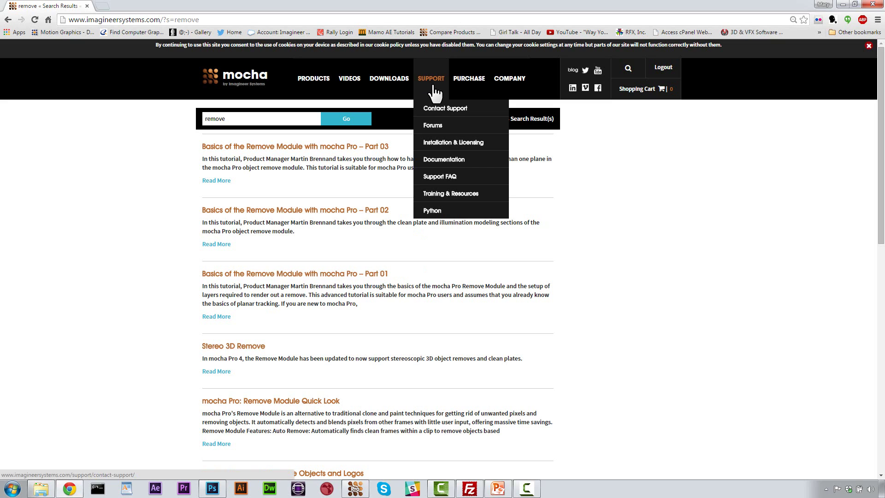
pyautogui.click(438, 119)
pyautogui.moveTo(431, 80)
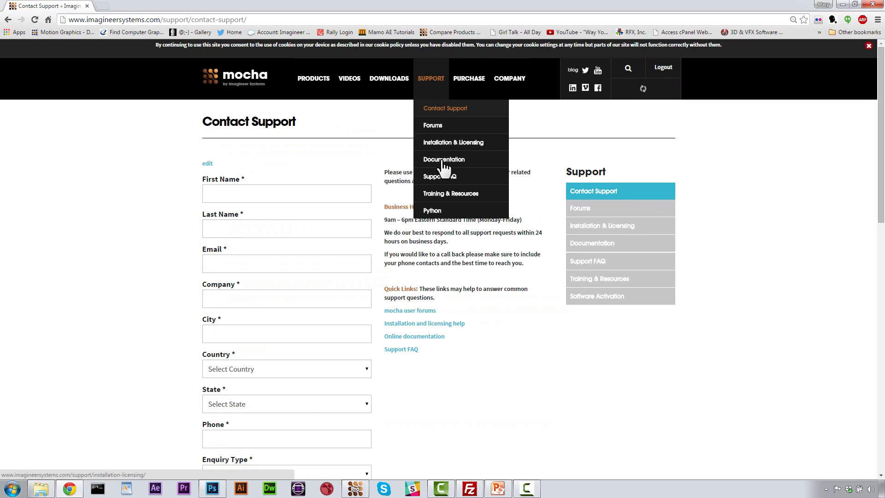
pyautogui.click(440, 175)
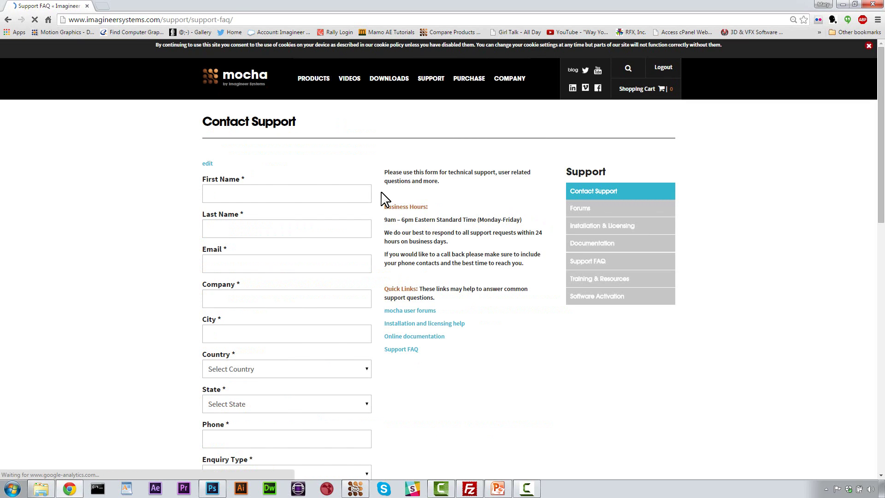
pyautogui.scroll(-6, 326, 301)
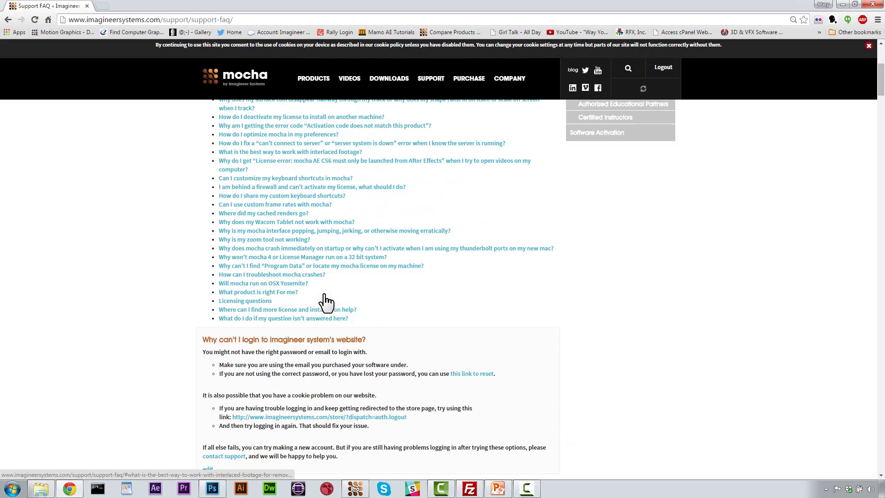
pyautogui.scroll(5, 326, 300)
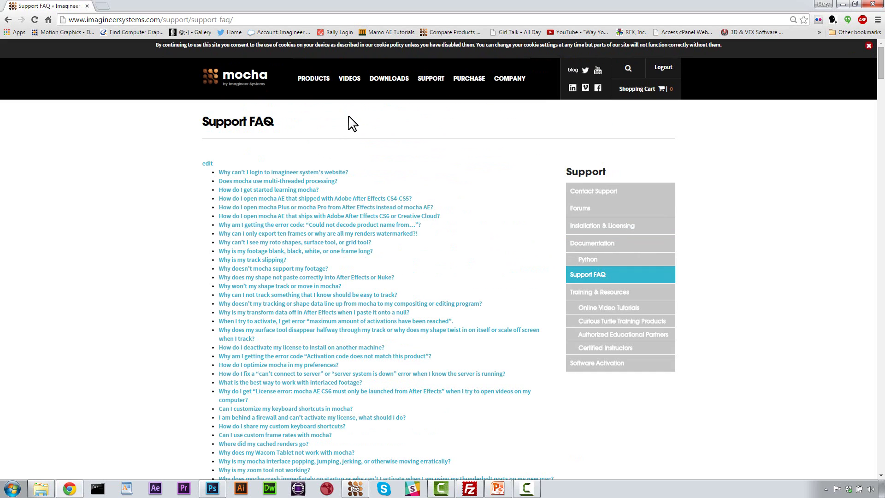
# Step: Open the Current Version Downloads page, and view the Getting Started guide of mocha Pro through its basic tracking section
pyautogui.moveTo(390, 92)
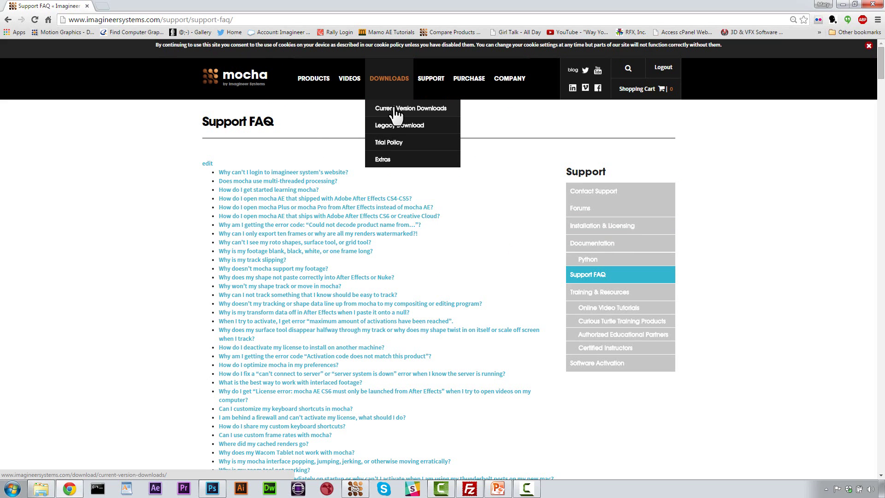
pyautogui.click(397, 110)
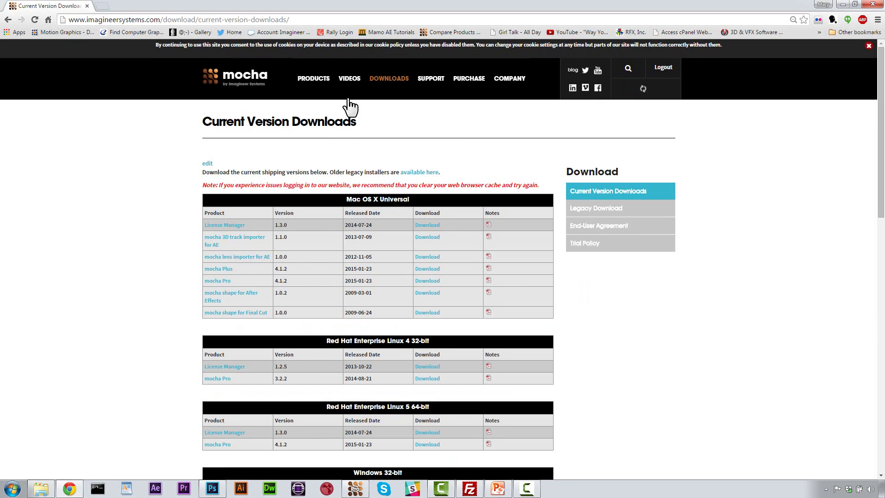
pyautogui.moveTo(310, 79)
pyautogui.click(321, 128)
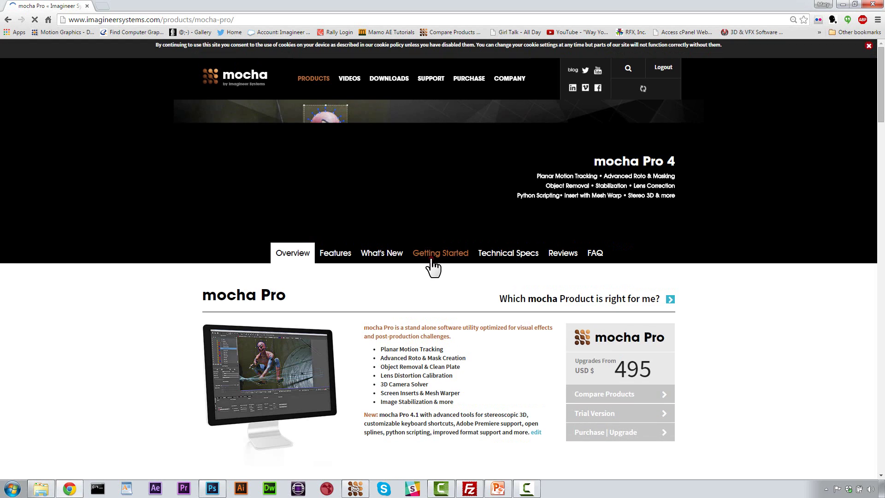
pyautogui.click(434, 263)
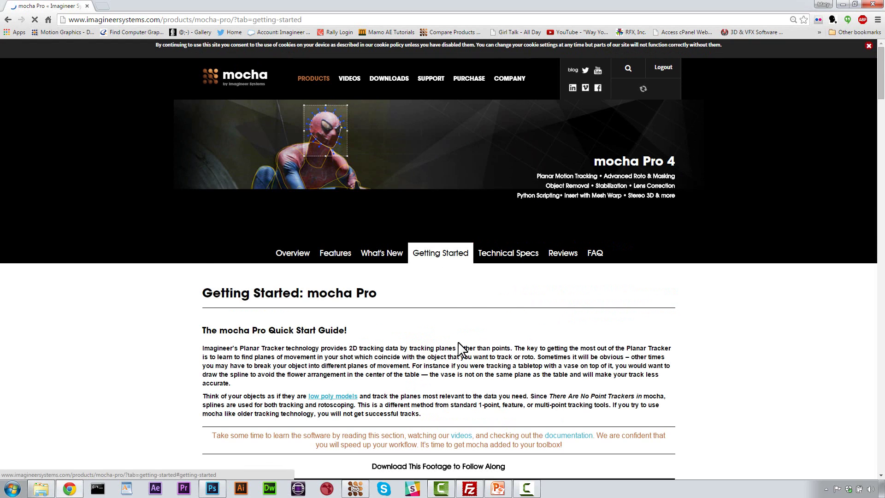
pyautogui.scroll(-6, 502, 325)
pyautogui.scroll(-6, 502, 337)
pyautogui.scroll(-6, 442, 389)
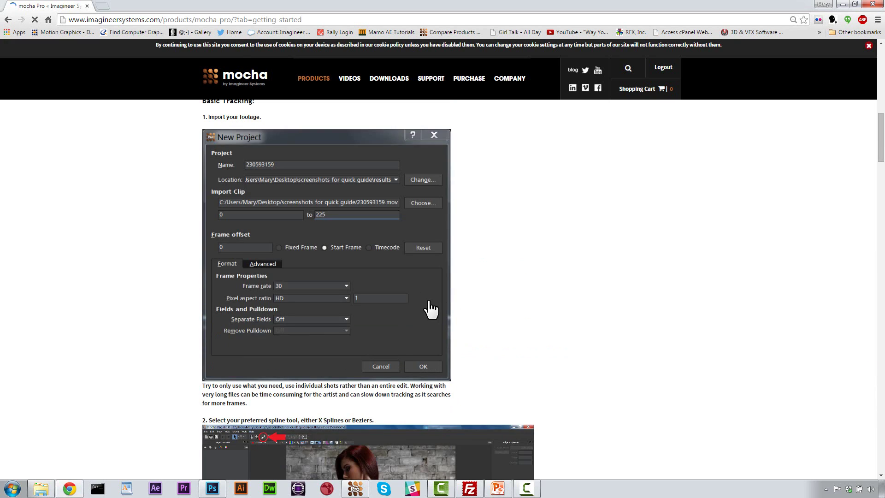
pyautogui.scroll(-9, 432, 310)
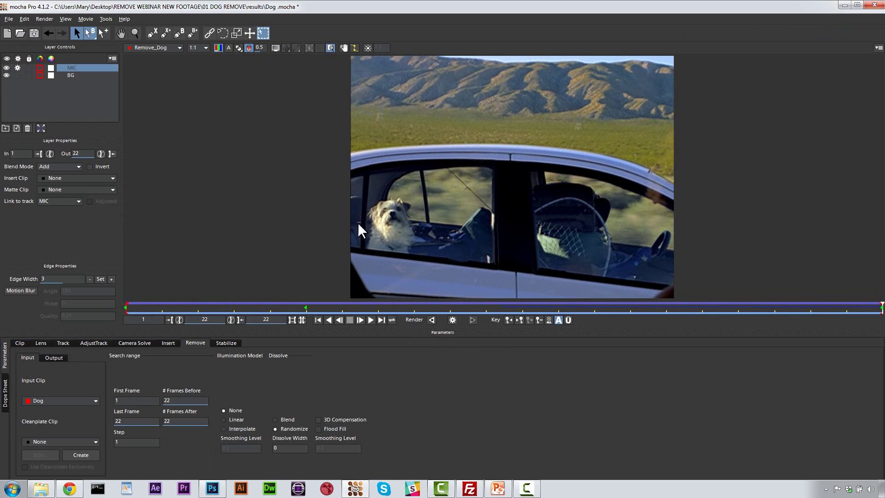
# Step: In mocha Pro, play the original Dog clip and view the rendered Remove_Dog clip for comparison
pyautogui.click(160, 45)
pyautogui.click(156, 54)
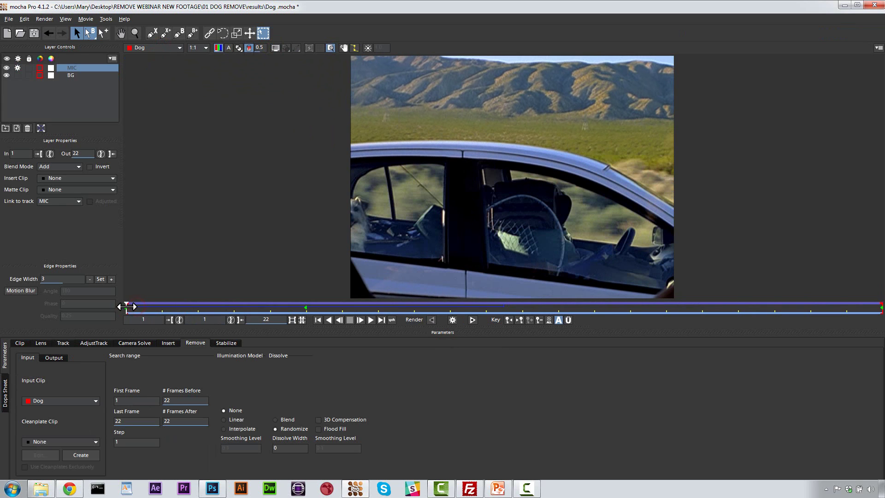
pyautogui.press('space')
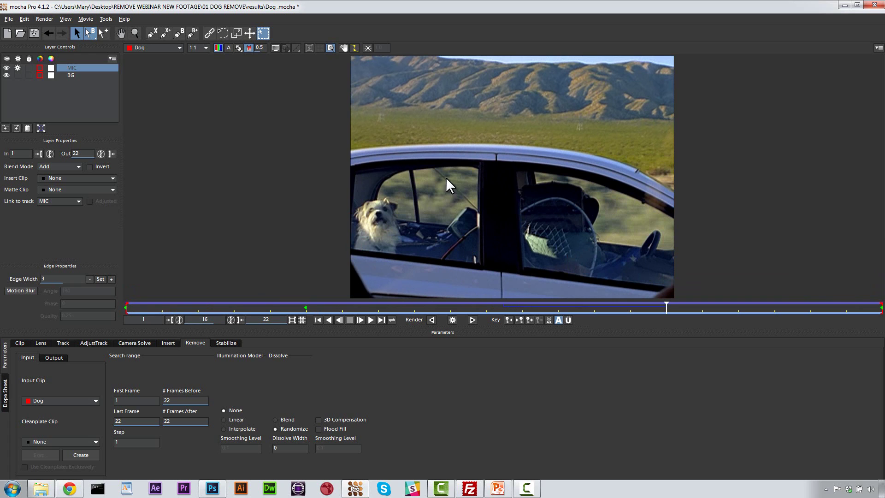
pyautogui.click(165, 45)
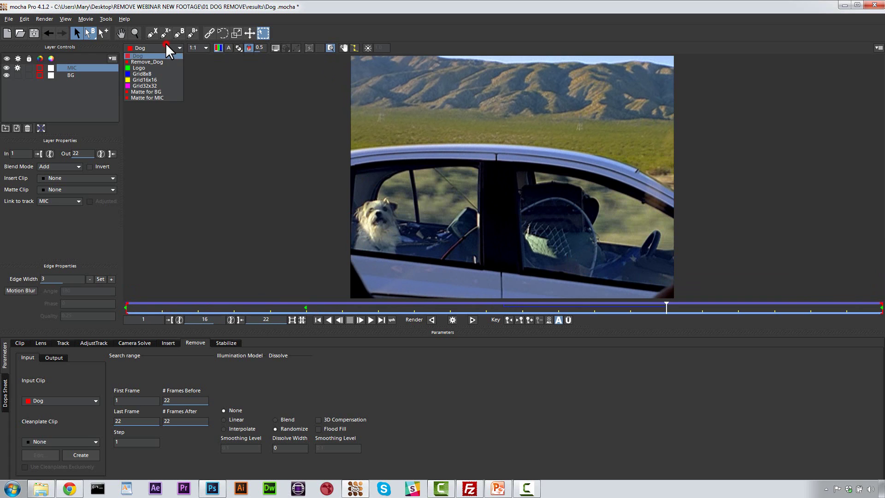
pyautogui.click(159, 62)
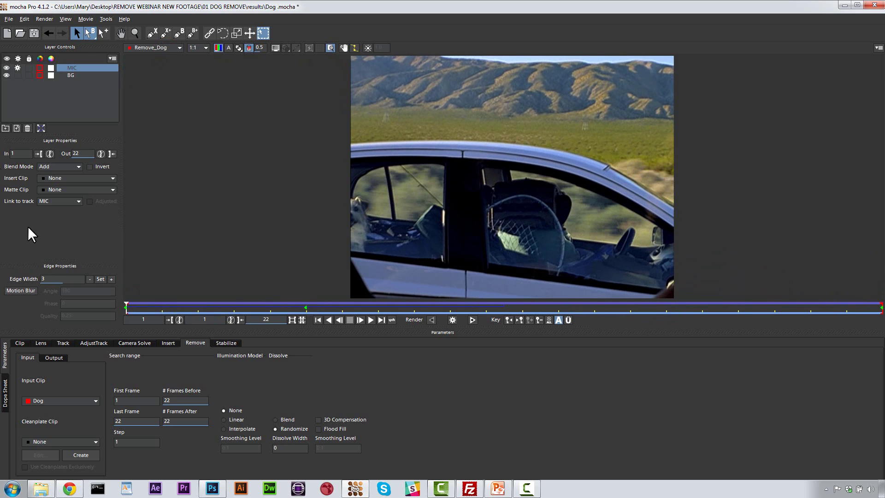
# Step: Switch off visibility and processing of the MIC and BG layers, and show the original Dog clip with the tracking settings
pyautogui.click(18, 68)
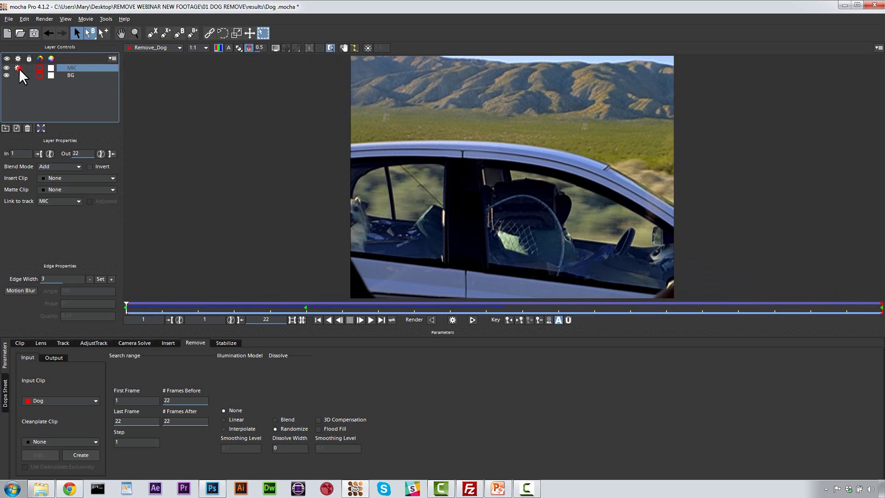
pyautogui.click(5, 69)
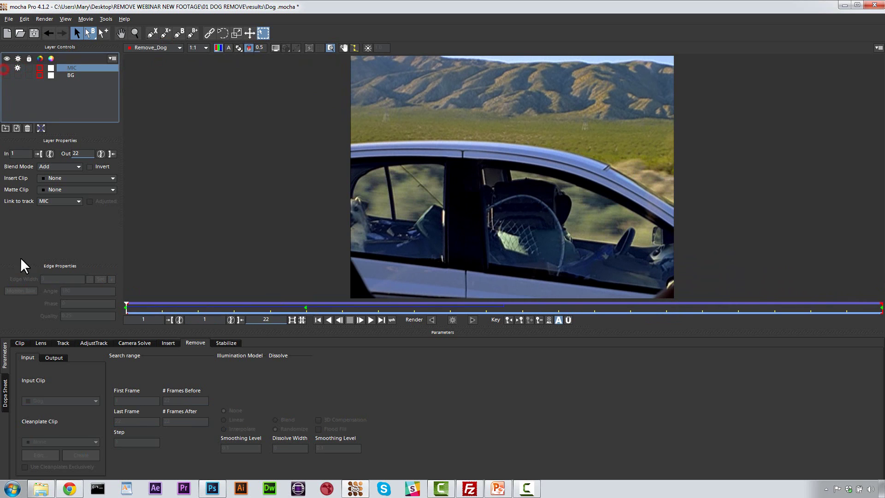
pyautogui.click(59, 343)
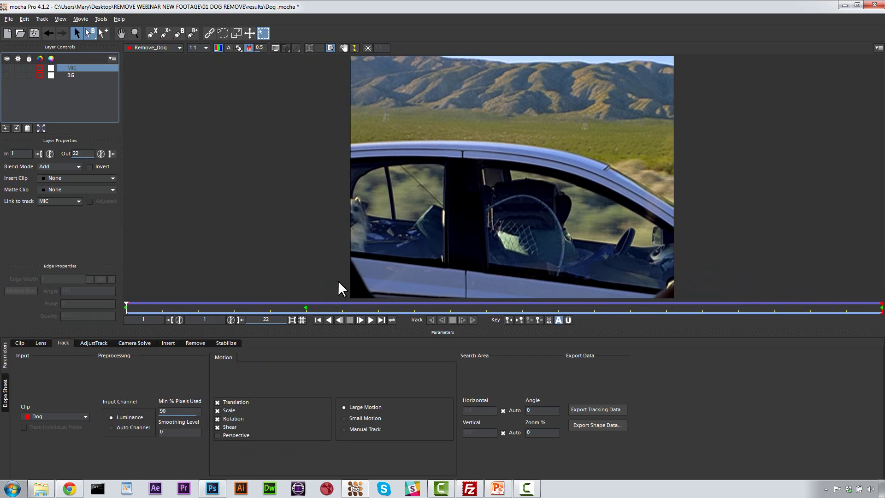
pyautogui.click(159, 47)
pyautogui.click(158, 49)
pyautogui.click(155, 48)
pyautogui.click(152, 56)
# Step: Draw a closed X-spline around the diagonal mic in the rear car window at frame 22
pyautogui.moveTo(126, 306); pyautogui.dragTo(881, 306)
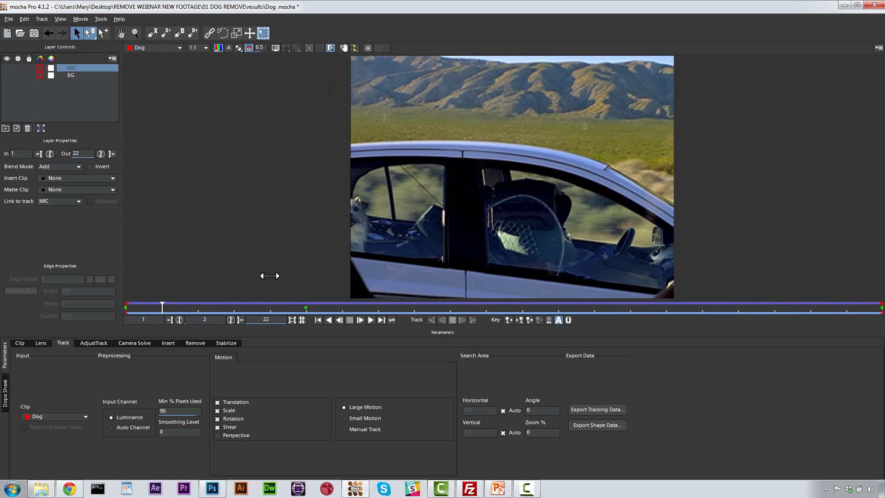
pyautogui.click(152, 33)
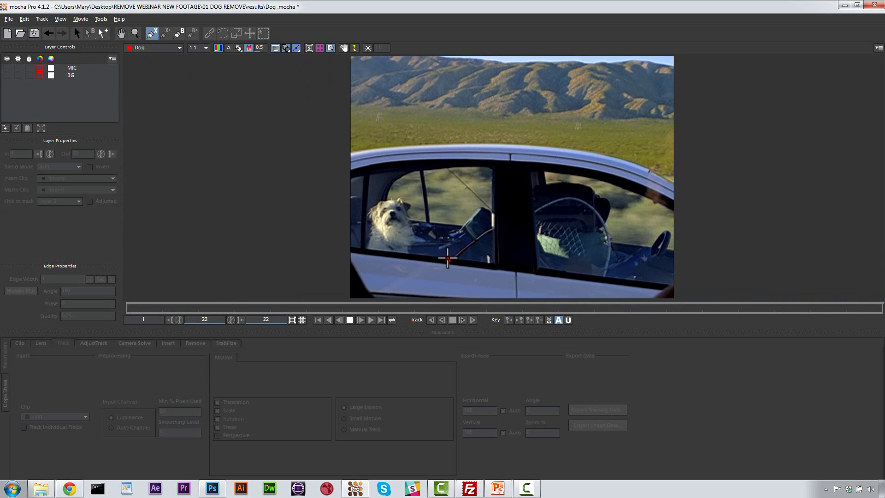
pyautogui.click(445, 259)
pyautogui.click(488, 220)
pyautogui.click(494, 224)
pyautogui.click(499, 228)
pyautogui.click(495, 234)
pyautogui.click(485, 240)
pyautogui.click(469, 254)
pyautogui.click(461, 262)
pyautogui.rightClick(448, 261)
pyautogui.moveTo(552, 308); pyautogui.dragTo(552, 309)
pyautogui.moveTo(515, 227); pyautogui.dragTo(490, 216)
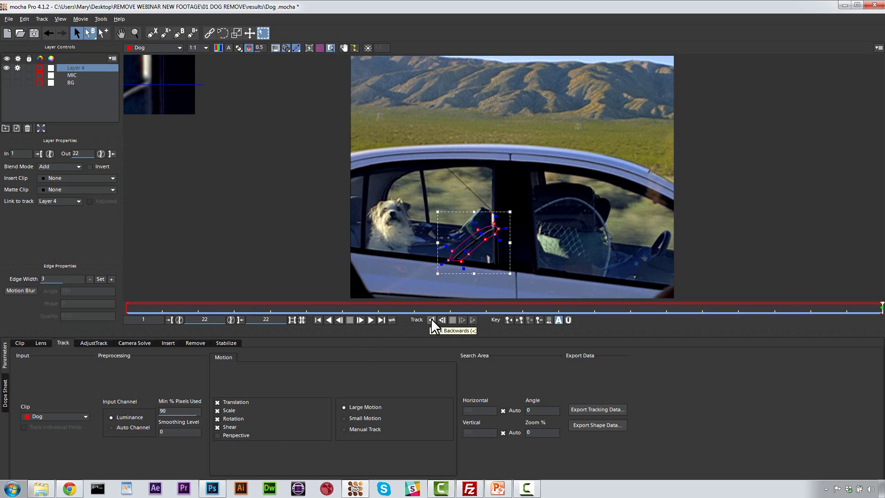
# Step: Rename the new spline layer "new mic" and track it backwards to frame 1
pyautogui.doubleClick(85, 68)
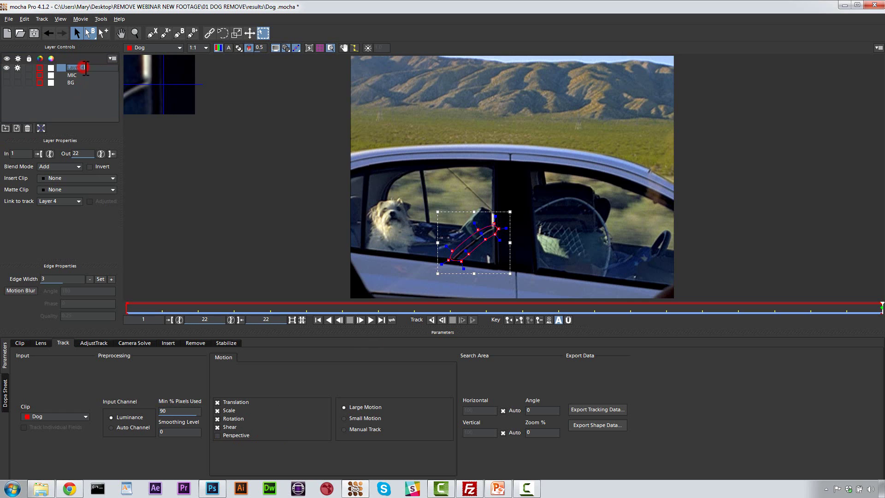
pyautogui.write('new mic')
pyautogui.press('Return')
pyautogui.click(433, 320)
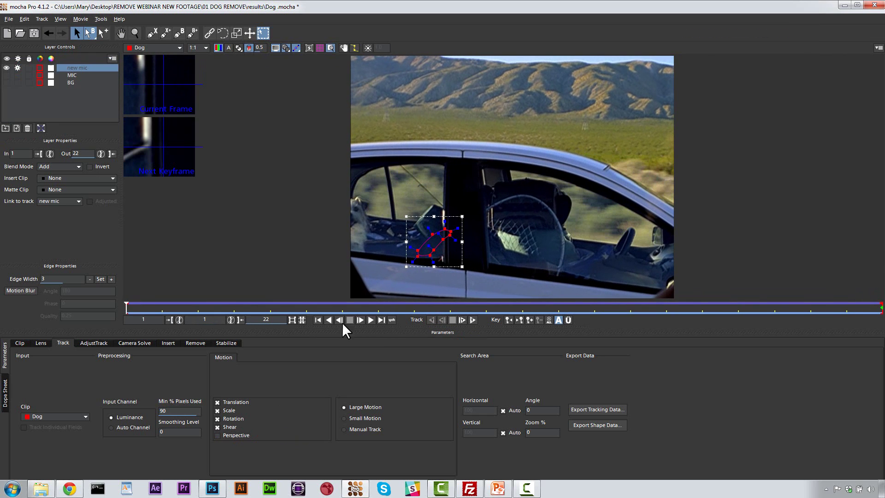
# Step: Restrict the tracked motion of the new mic layer to Translation only and track it backwards again
pyautogui.moveTo(142, 308); pyautogui.dragTo(306, 309)
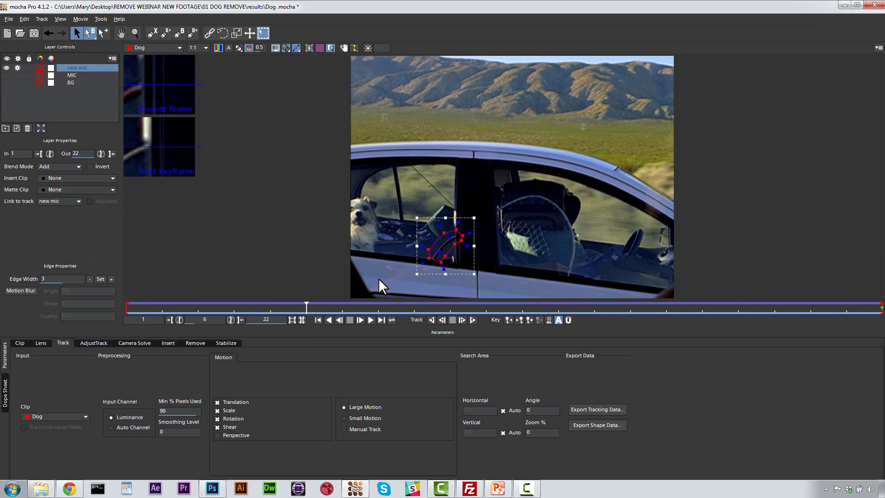
pyautogui.click(217, 411)
pyautogui.click(433, 319)
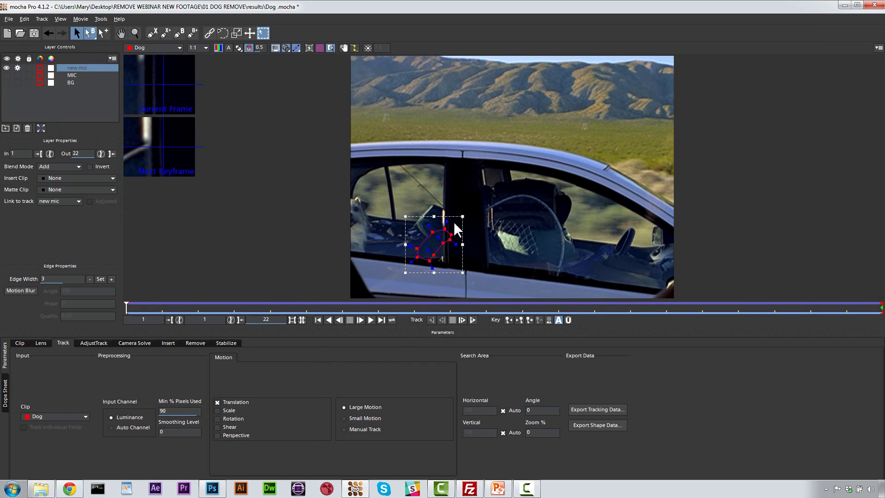
# Step: Keyframe the new mic spline by repositioning it over the mic at frames 7, 5 and 6
pyautogui.moveTo(462, 216); pyautogui.dragTo(455, 224)
pyautogui.hotkey('ctrl', 'z')
pyautogui.moveTo(126, 306); pyautogui.dragTo(326, 310)
pyautogui.moveTo(475, 258); pyautogui.dragTo(474, 260)
pyautogui.moveTo(343, 305); pyautogui.dragTo(274, 308)
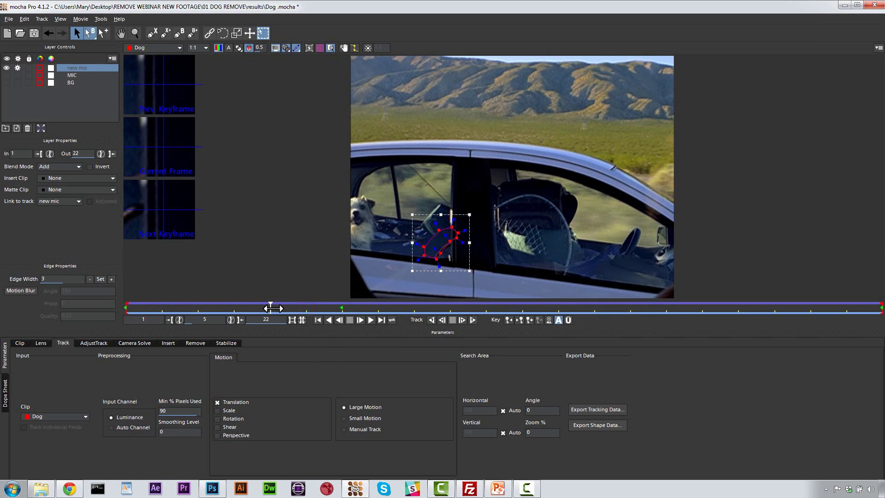
pyautogui.moveTo(469, 261); pyautogui.dragTo(472, 268)
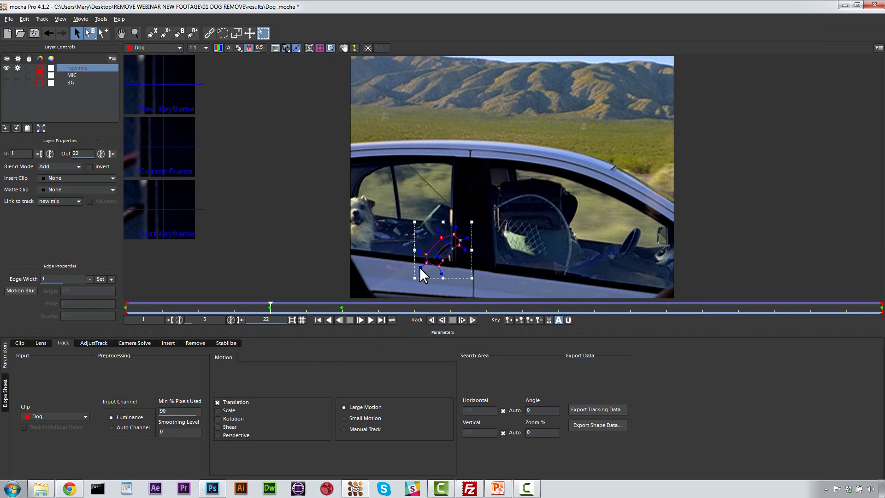
pyautogui.moveTo(270, 309); pyautogui.dragTo(303, 308)
pyautogui.moveTo(474, 258); pyautogui.dragTo(473, 254)
# Step: At frame 1, move the new mic spline lower and shrink it around the mic, and switch off the layer's processing
pyautogui.moveTo(304, 314); pyautogui.dragTo(42, 314)
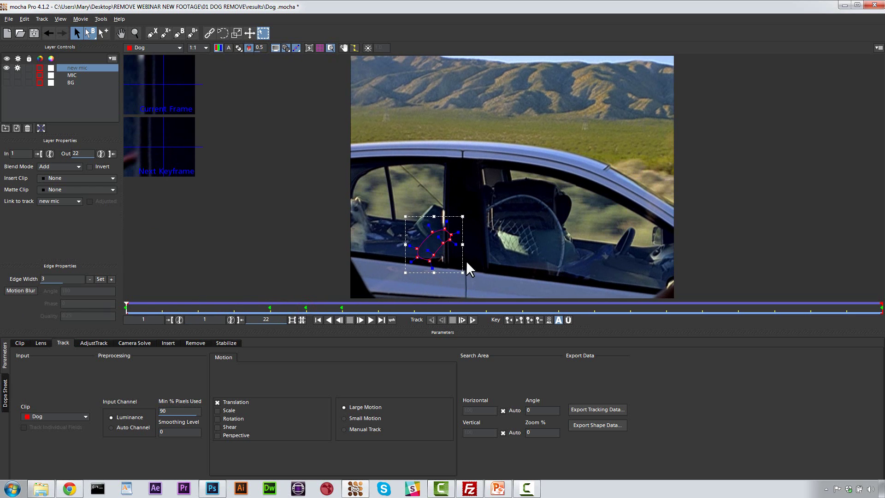
pyautogui.moveTo(462, 261); pyautogui.dragTo(472, 273)
pyautogui.moveTo(474, 234); pyautogui.dragTo(463, 272)
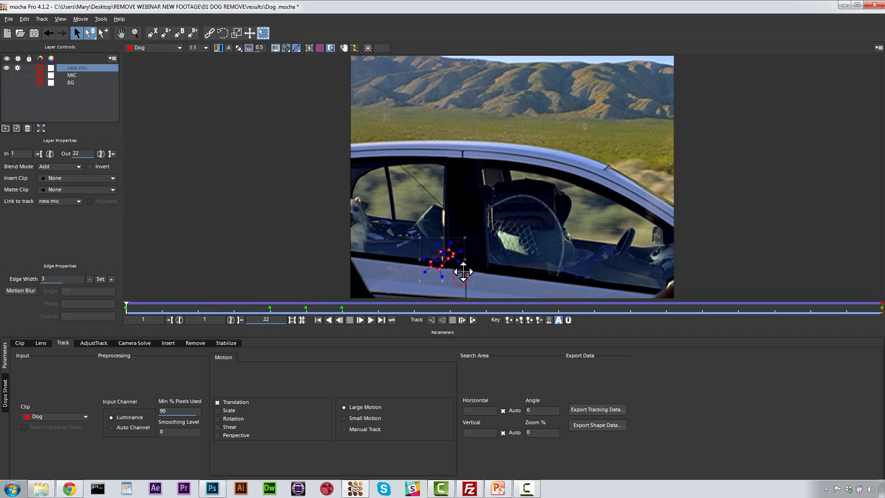
pyautogui.moveTo(127, 308)
pyautogui.mouseDown()
pyautogui.moveTo(530, 318)
pyautogui.moveTo(127, 281)
pyautogui.moveTo(883, 308)
pyautogui.moveTo(128, 279)
pyautogui.moveTo(883, 308)
pyautogui.moveTo(127, 308)
pyautogui.mouseUp()
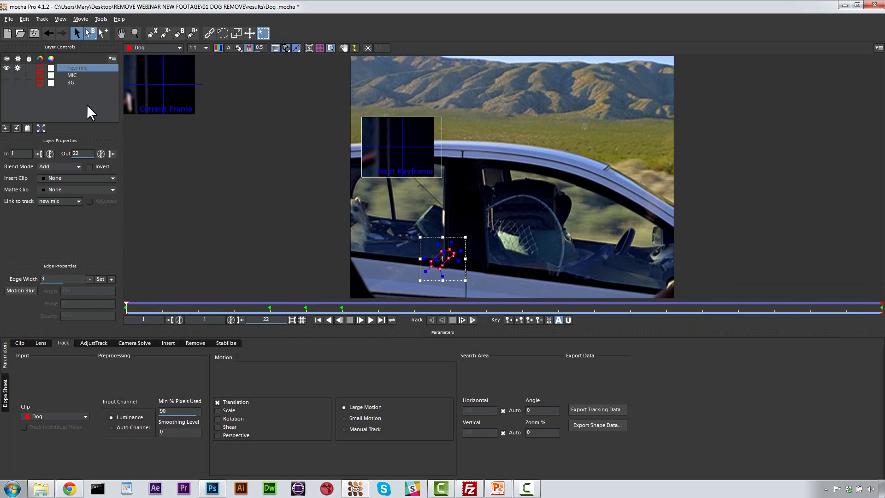
pyautogui.click(17, 67)
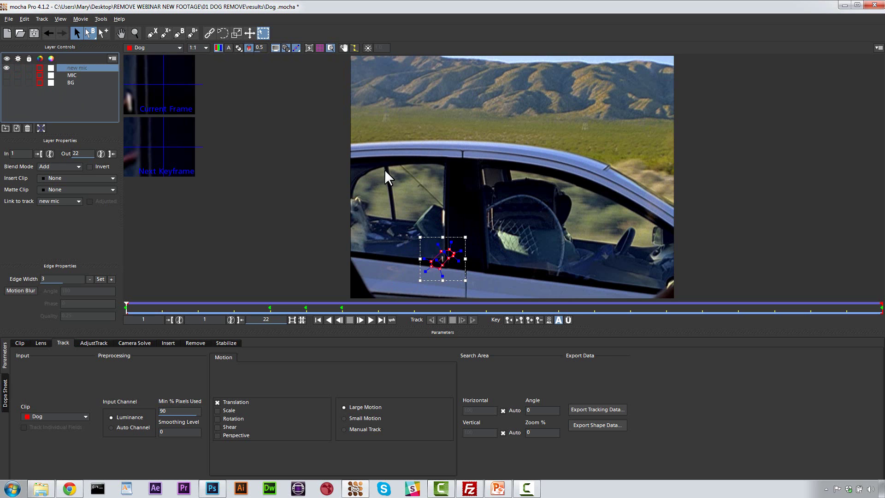
# Step: Draw an X-spline at frame 1 around the dark panel and interior visible through the rear window, down along the window sill
pyautogui.click(134, 33)
pyautogui.moveTo(445, 224); pyautogui.dragTo(468, 192)
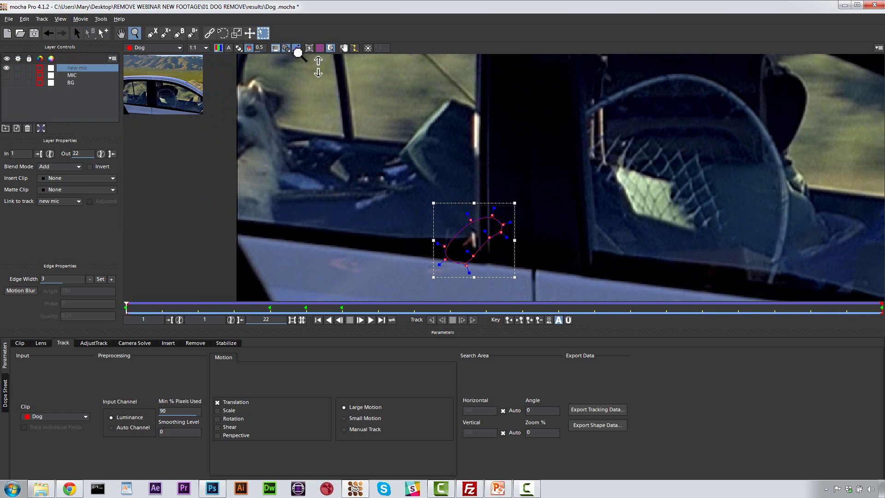
pyautogui.click(151, 32)
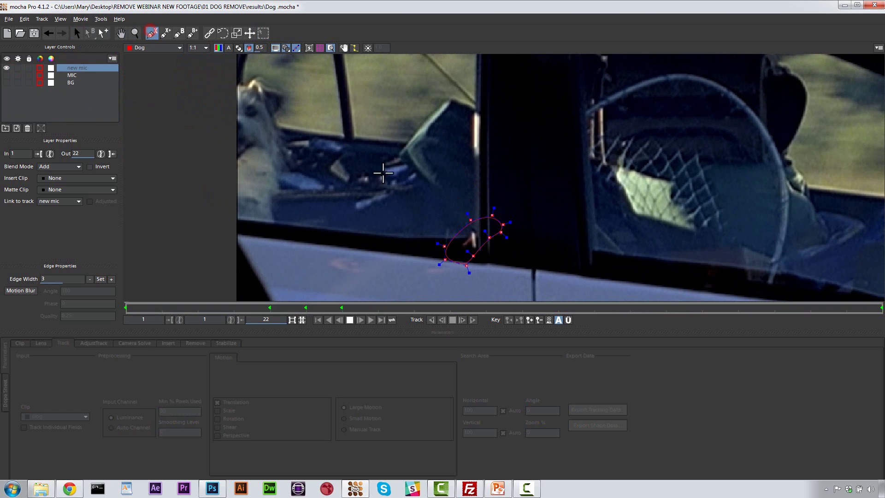
pyautogui.click(315, 225)
pyautogui.click(333, 200)
pyautogui.click(359, 187)
pyautogui.click(382, 176)
pyautogui.click(403, 147)
pyautogui.click(450, 98)
pyautogui.click(475, 107)
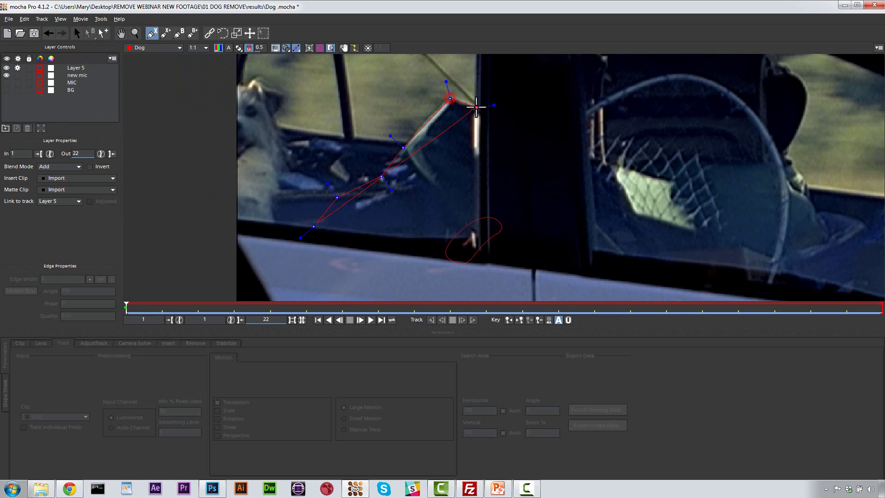
pyautogui.click(468, 238)
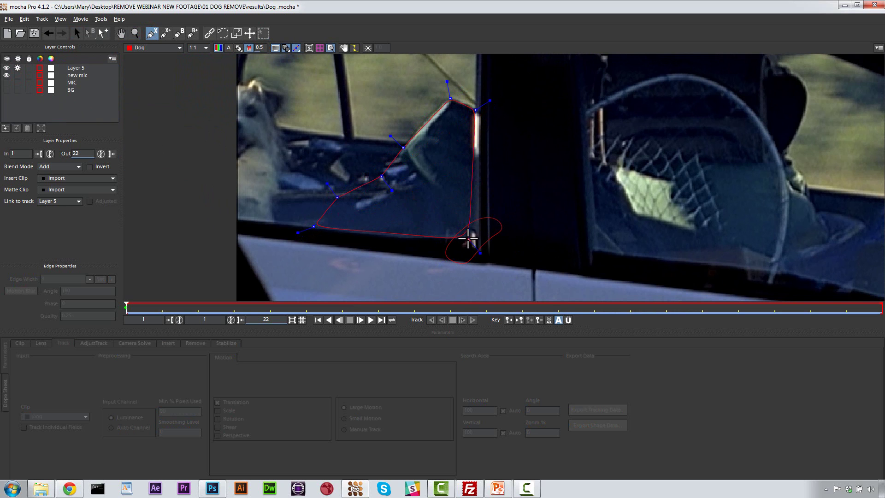
pyautogui.click(455, 238)
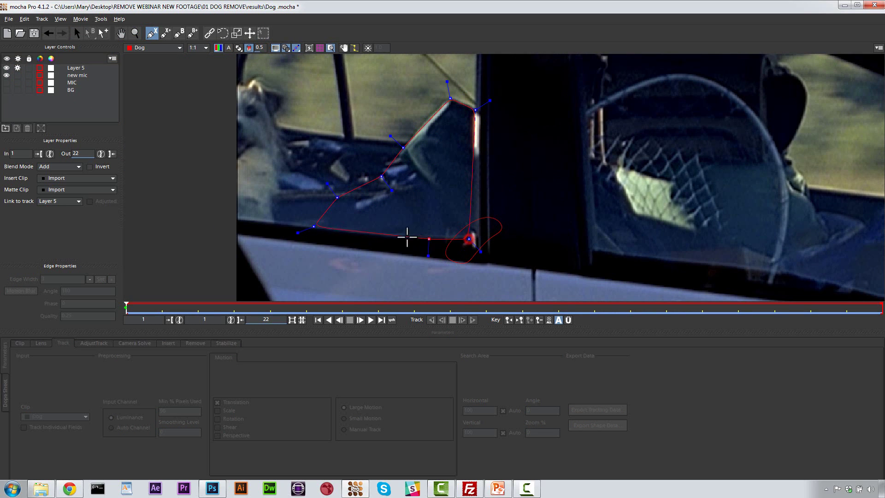
pyautogui.click(397, 239)
pyautogui.click(313, 226)
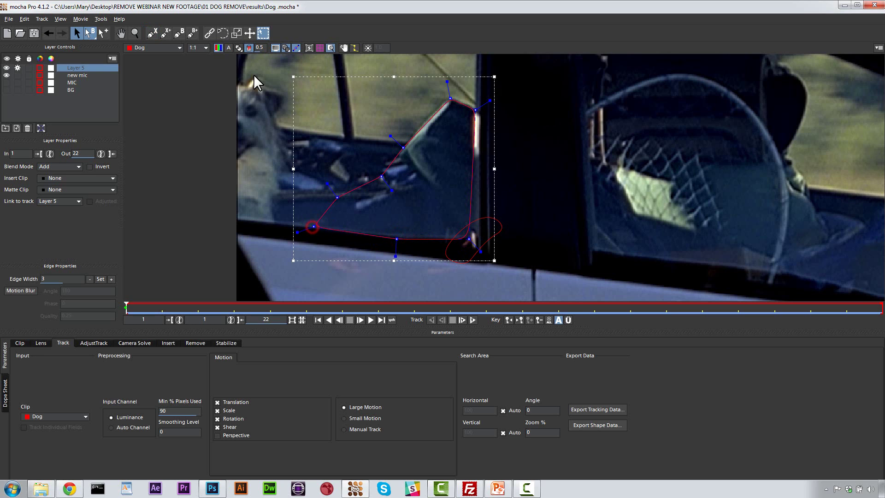
# Step: Adjust the corner tangents of the new background spline and nudge its middle bottom point up to the window sill
pyautogui.click(490, 100)
pyautogui.moveTo(532, 87); pyautogui.dragTo(584, 80)
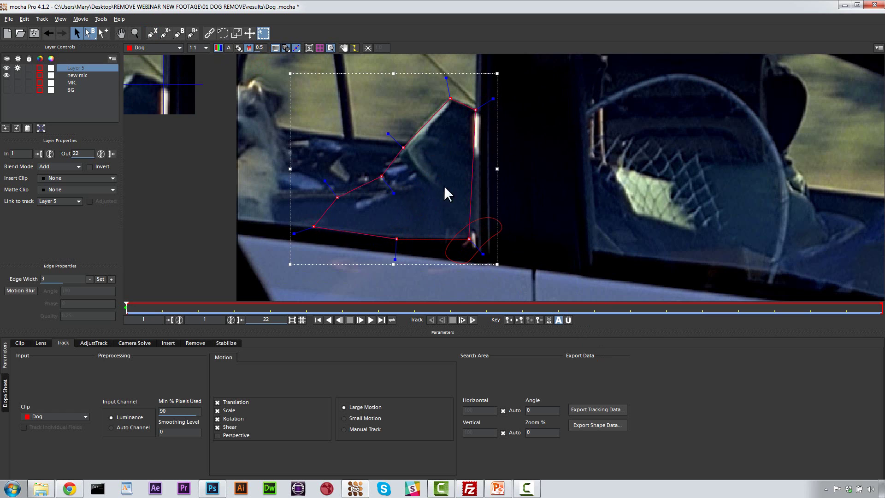
pyautogui.moveTo(396, 235); pyautogui.dragTo(398, 237)
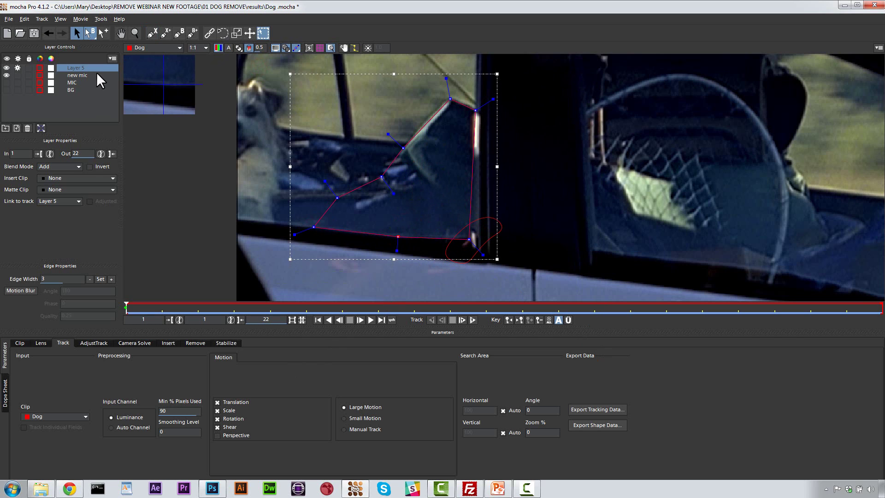
# Step: Rename the new spline layer "new BG" and place it directly below the new mic layer
pyautogui.doubleClick(78, 68)
pyautogui.write('new BG')
pyautogui.click(81, 68)
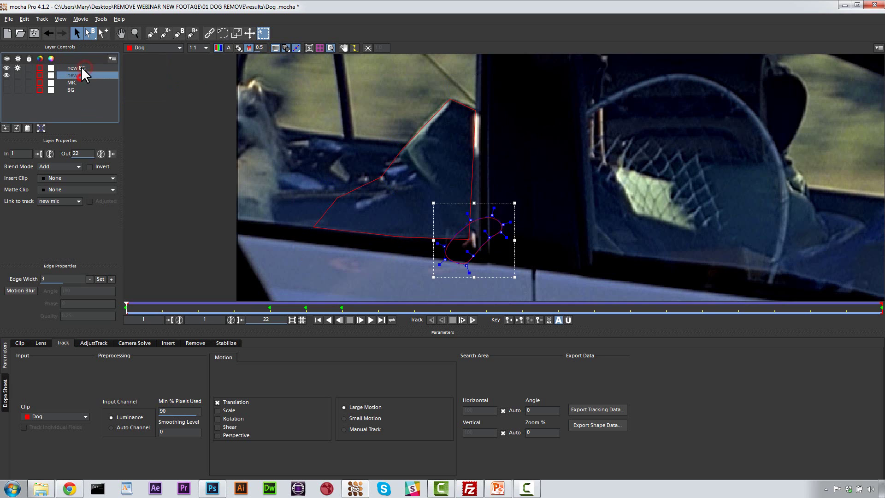
pyautogui.moveTo(87, 68); pyautogui.dragTo(87, 76)
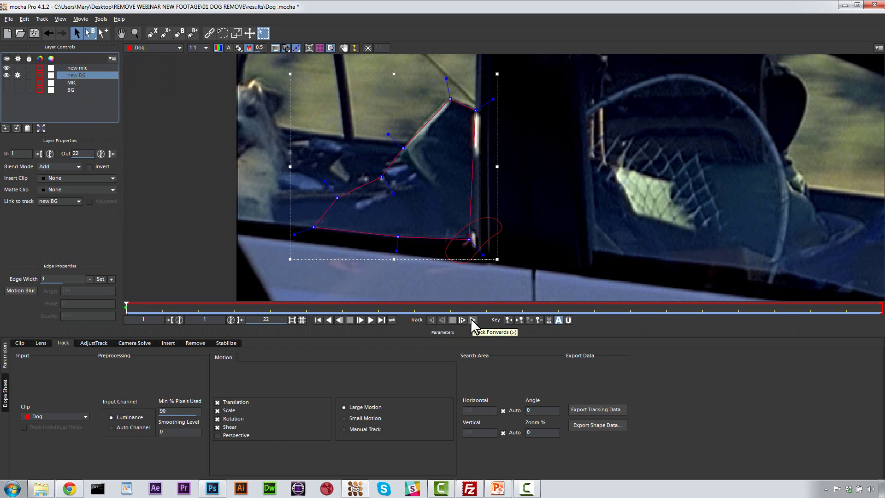
# Step: Examine the stacking order of the new mic and new BG layers and compare which area each spline covers
pyautogui.click(79, 67)
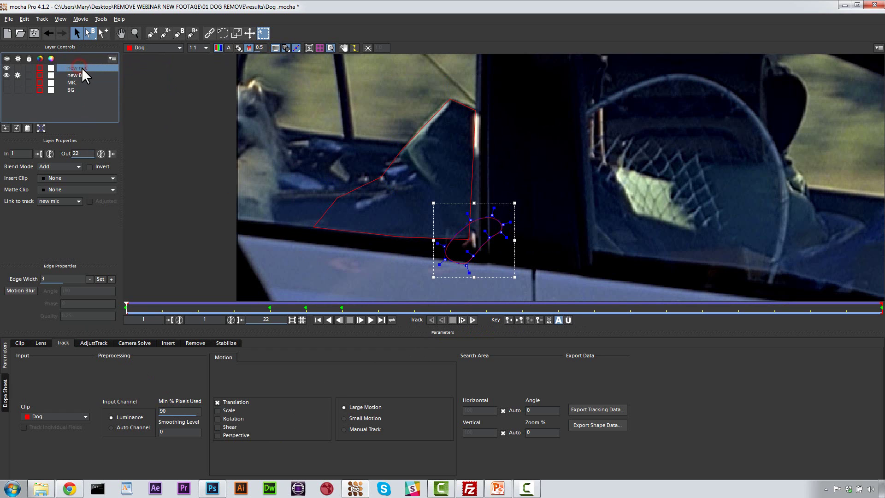
pyautogui.click(84, 72)
pyautogui.click(86, 67)
pyautogui.click(87, 72)
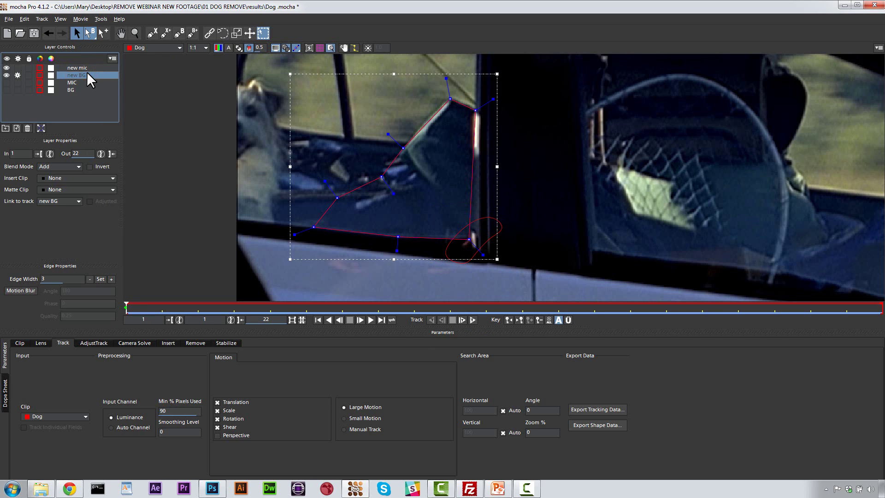
pyautogui.click(82, 67)
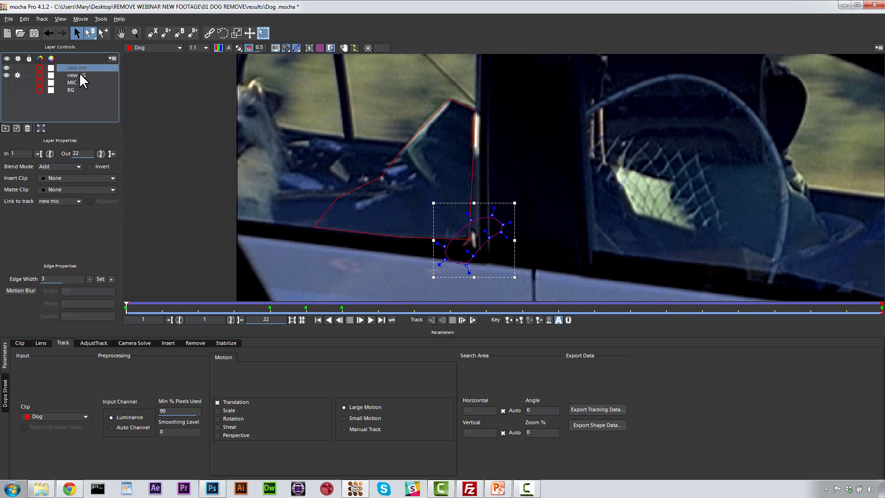
pyautogui.click(79, 75)
pyautogui.click(84, 68)
pyautogui.click(77, 75)
pyautogui.click(81, 68)
pyautogui.click(85, 76)
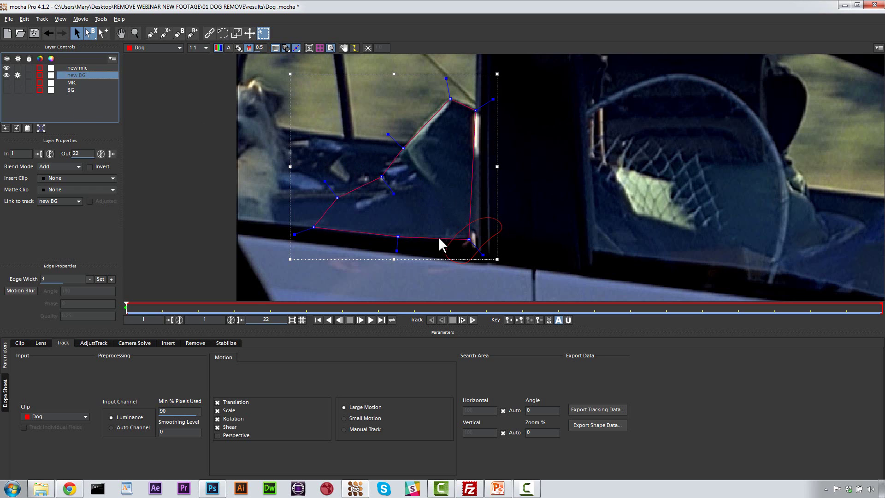
# Step: Track new BG forwards to frame 22 and reposition its lower spline points along the window sill there
pyautogui.click(473, 321)
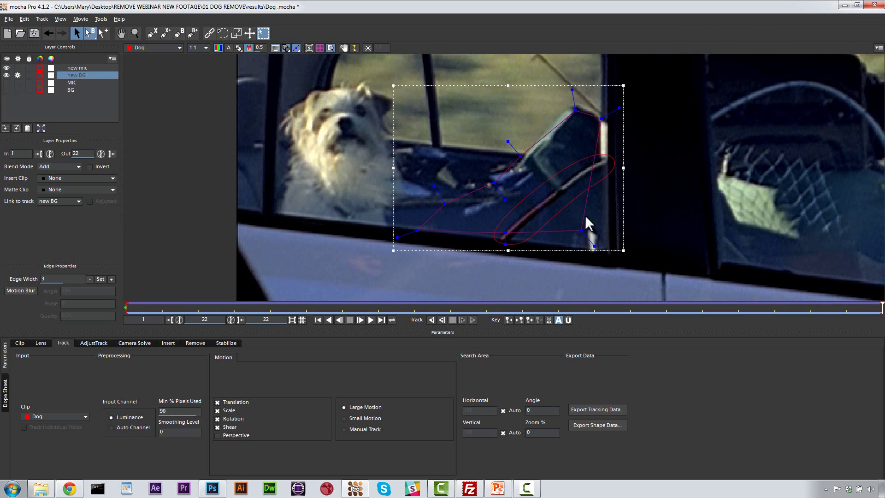
pyautogui.moveTo(882, 309); pyautogui.dragTo(884, 369)
pyautogui.moveTo(594, 244); pyautogui.dragTo(608, 250)
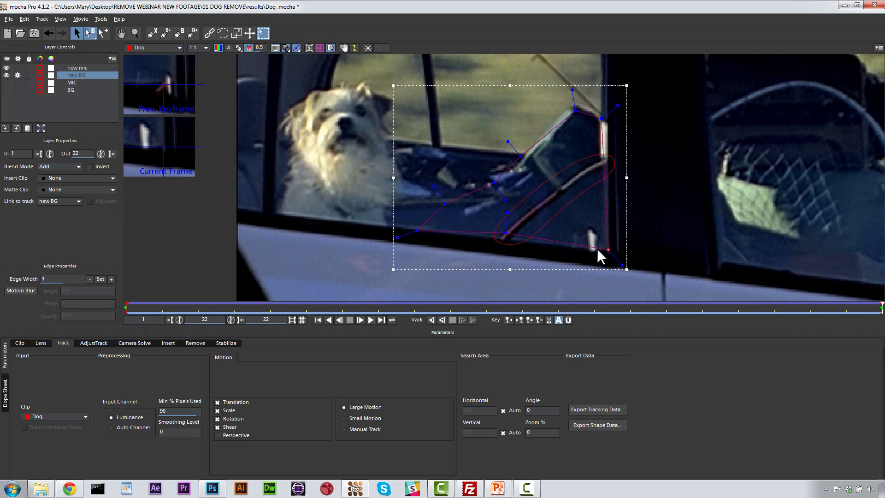
pyautogui.click(505, 236)
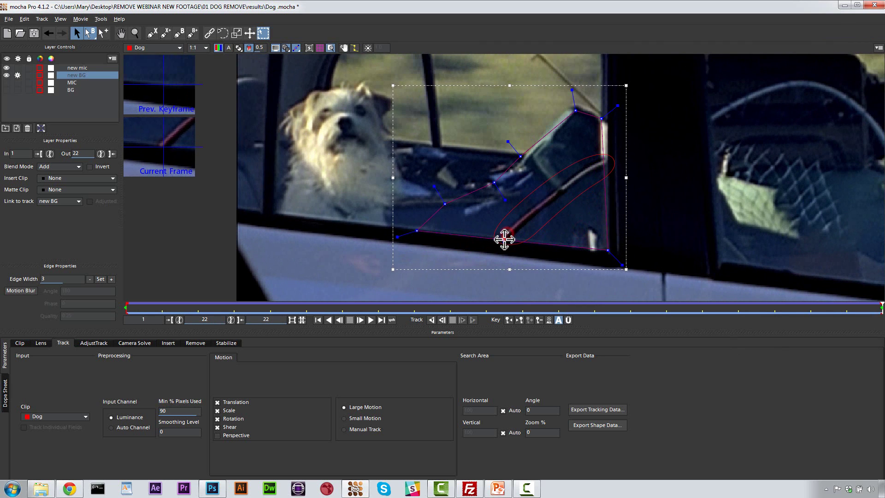
# Step: With the planar surface and grid displayed, exclude Shear from new BG's tracked motion and retrack it forwards from frame 1
pyautogui.click(320, 48)
pyautogui.click(309, 47)
pyautogui.moveTo(882, 306); pyautogui.dragTo(322, 283)
pyautogui.click(218, 427)
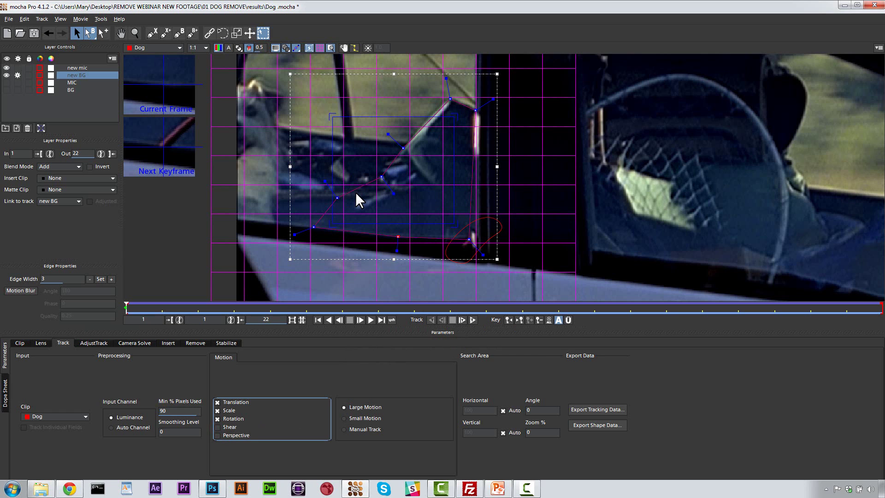
pyautogui.click(472, 320)
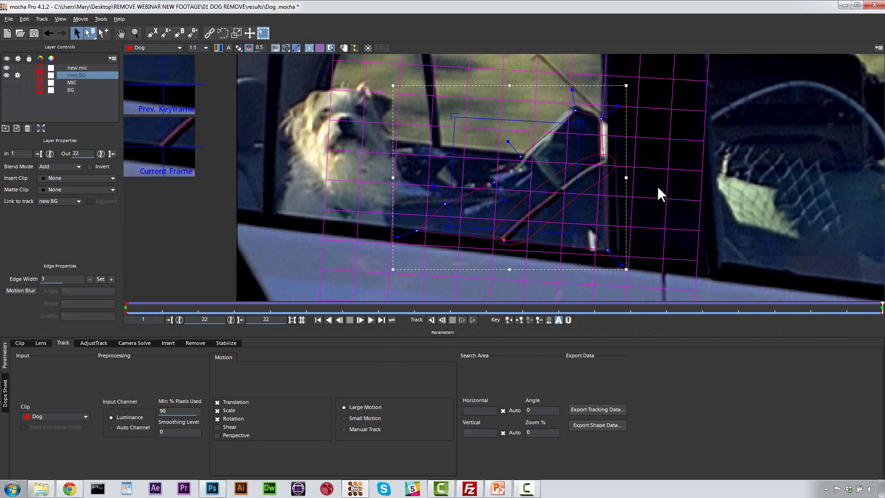
# Step: Refine the new BG spline's corners against the door pillar and window sill at frames 22 and 1
pyautogui.moveTo(602, 118); pyautogui.dragTo(607, 118)
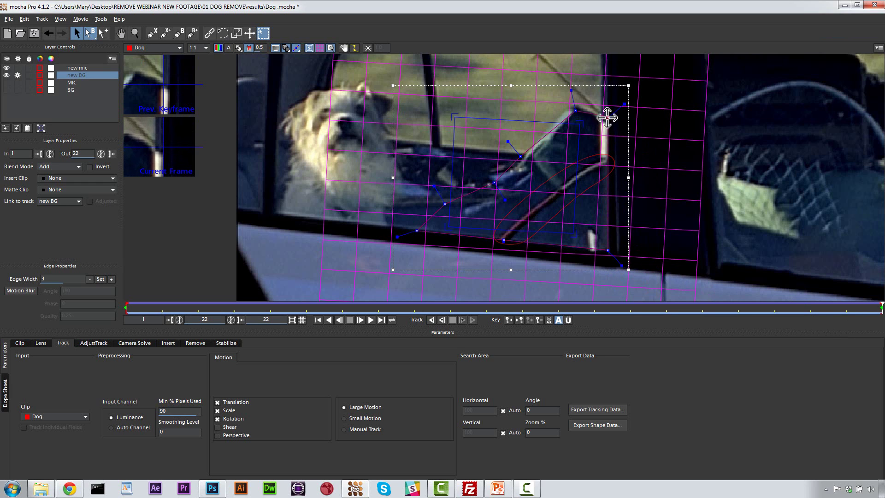
pyautogui.click(505, 240)
pyautogui.moveTo(608, 250); pyautogui.dragTo(609, 253)
pyautogui.moveTo(880, 307); pyautogui.dragTo(16, 277)
pyautogui.moveTo(462, 239); pyautogui.dragTo(481, 243)
pyautogui.moveTo(477, 109); pyautogui.dragTo(479, 110)
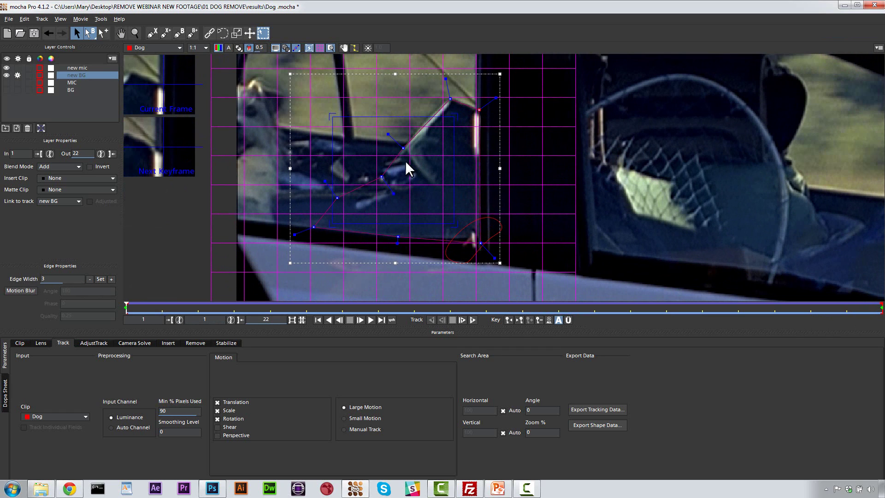
# Step: Render the removal of the new mic layer forwards from frame 1 to 22 with the overlays hidden
pyautogui.click(76, 67)
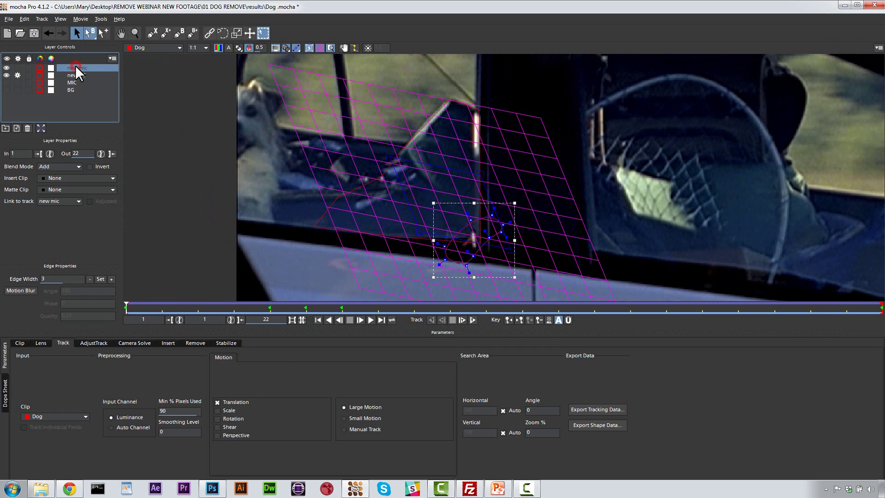
pyautogui.click(195, 344)
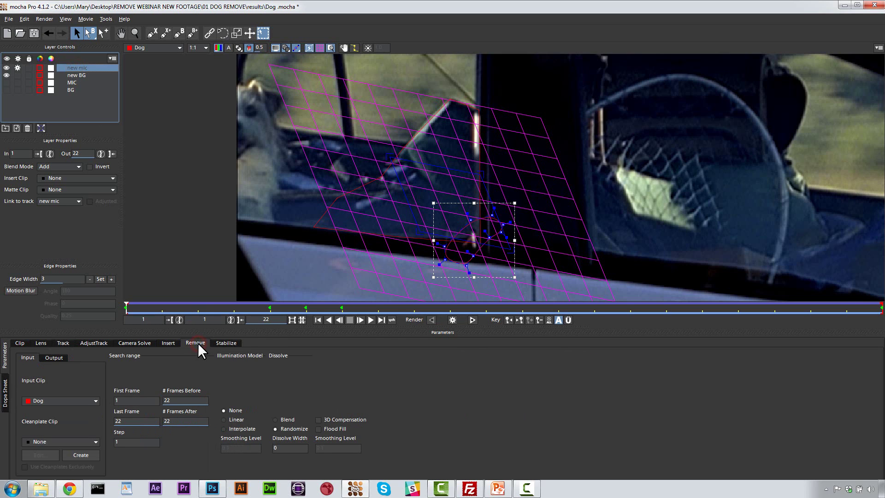
pyautogui.click(276, 48)
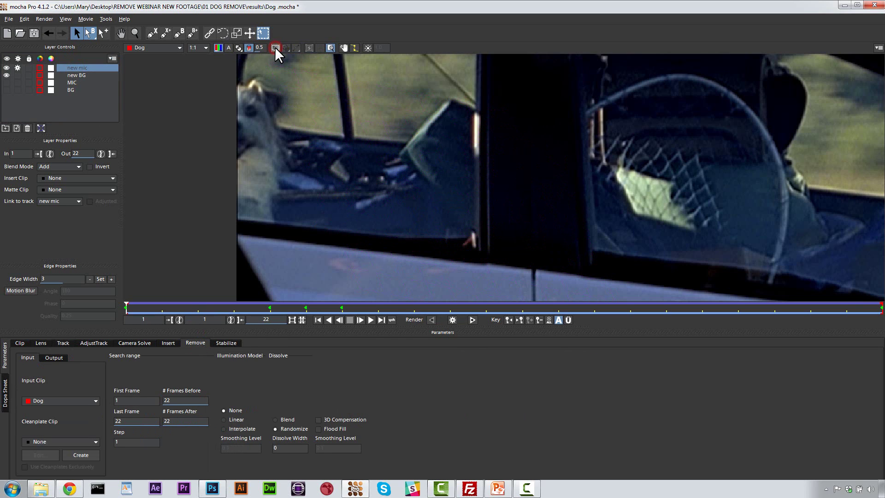
pyautogui.click(473, 320)
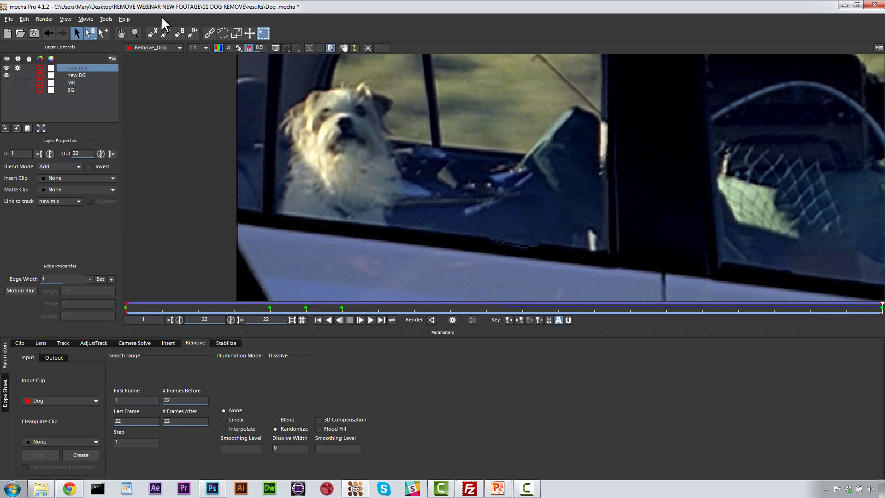
# Step: Play back the rendered Remove_Dog clip at a wider view to check the mic removal
pyautogui.click(134, 33)
pyautogui.moveTo(560, 183); pyautogui.dragTo(474, 209)
pyautogui.press('x')
pyautogui.press('z')
pyautogui.press('space')
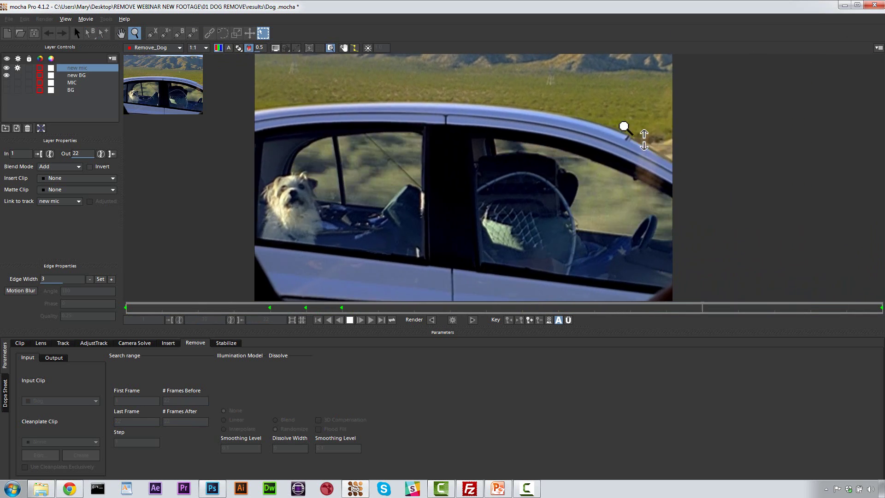
pyautogui.press('space')
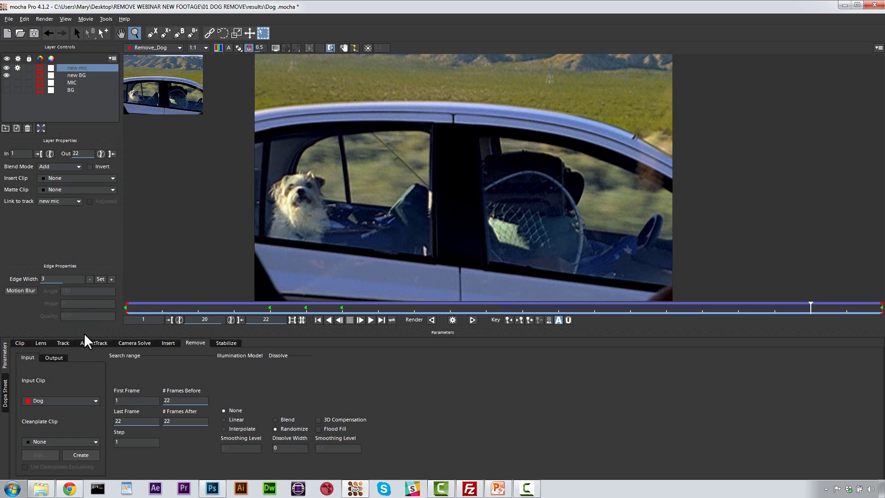
# Step: Review the shape data export options for new mic, including Nuke v6.2+ RotoPaint [Transform & Shape] (*.nk), without exporting
pyautogui.click(63, 343)
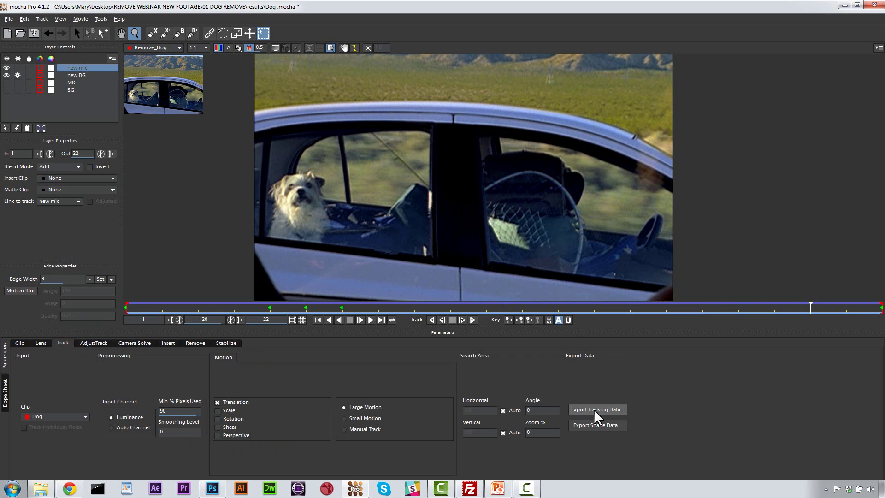
pyautogui.click(595, 425)
pyautogui.click(422, 234)
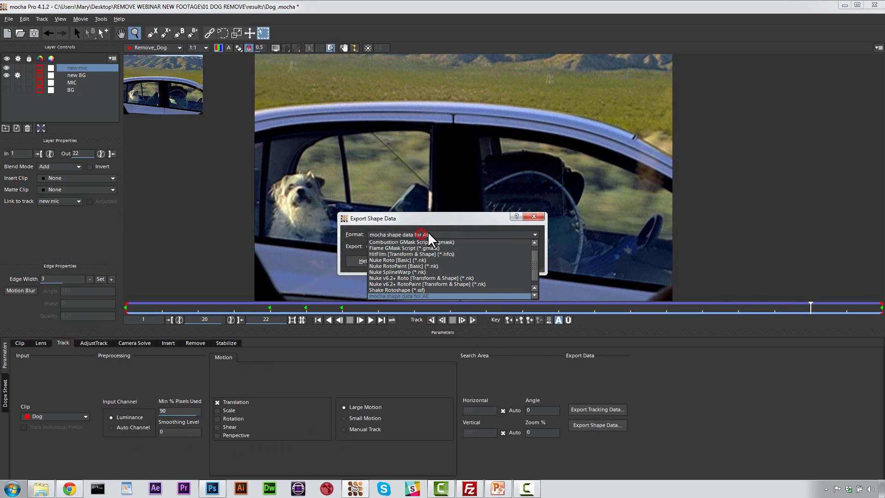
pyautogui.scroll(-1, 417, 289)
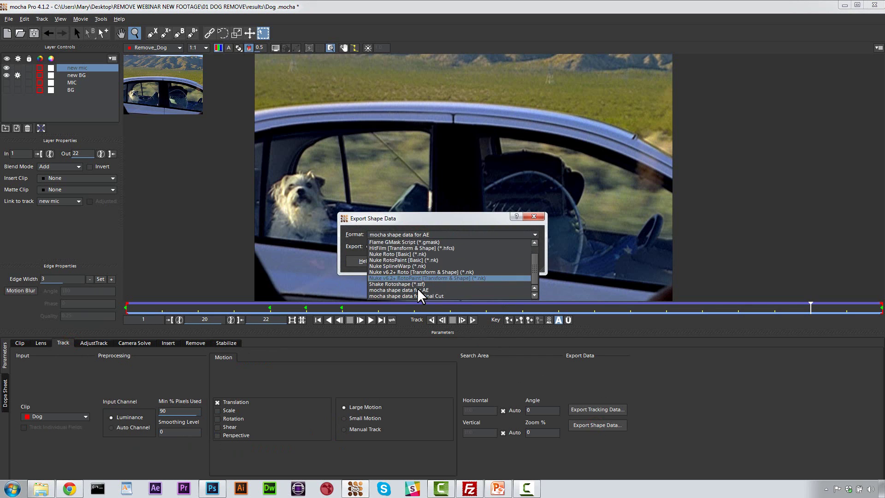
pyautogui.click(412, 279)
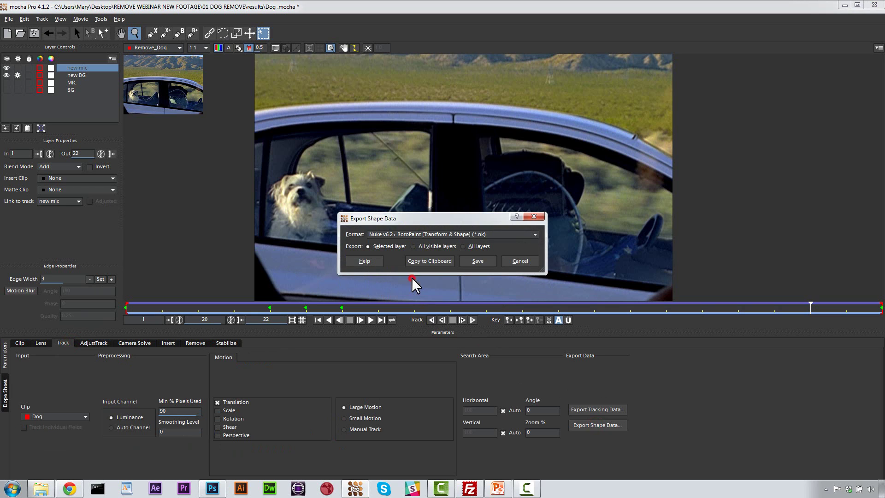
pyautogui.click(451, 259)
pyautogui.click(511, 261)
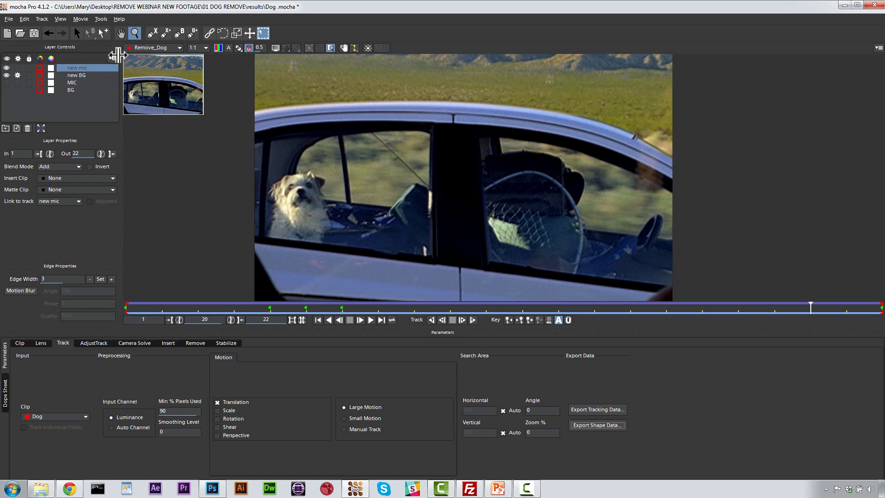
# Step: Open the mirrorHand.mocha project from the 02 SILENT HOUSE results folder and scrub through the mirror shot with its existing layers
pyautogui.click(8, 19)
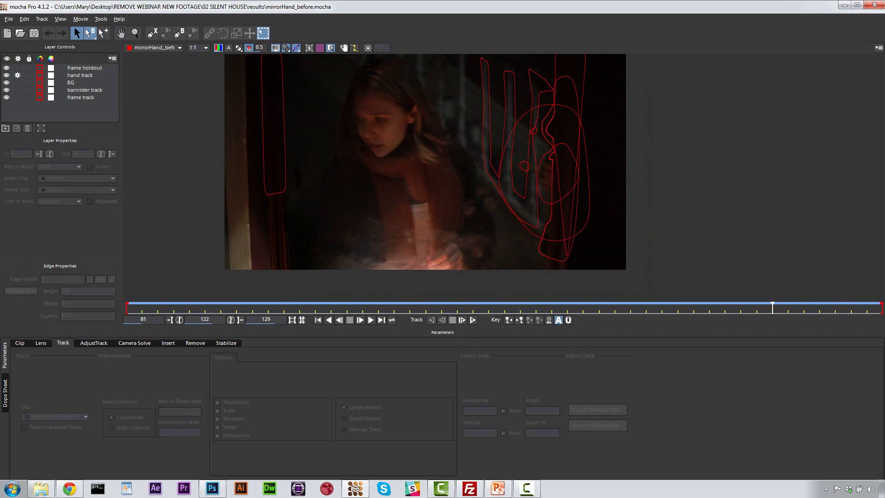
pyautogui.moveTo(773, 308); pyautogui.dragTo(473, 295)
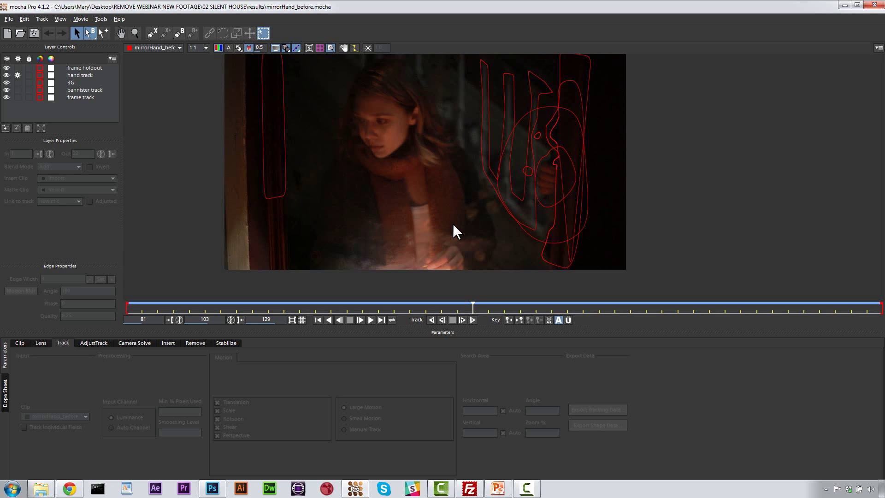
pyautogui.moveTo(472, 305); pyautogui.dragTo(190, 304)
pyautogui.moveTo(362, 284); pyautogui.dragTo(655, 285)
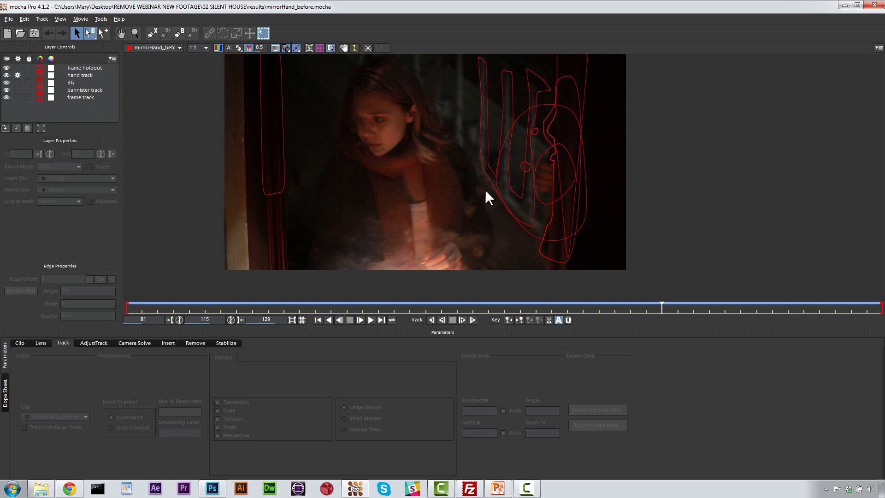
# Step: Delete all five existing layers, from frame holdout to frame track, and return to frame 81
pyautogui.click(79, 67)
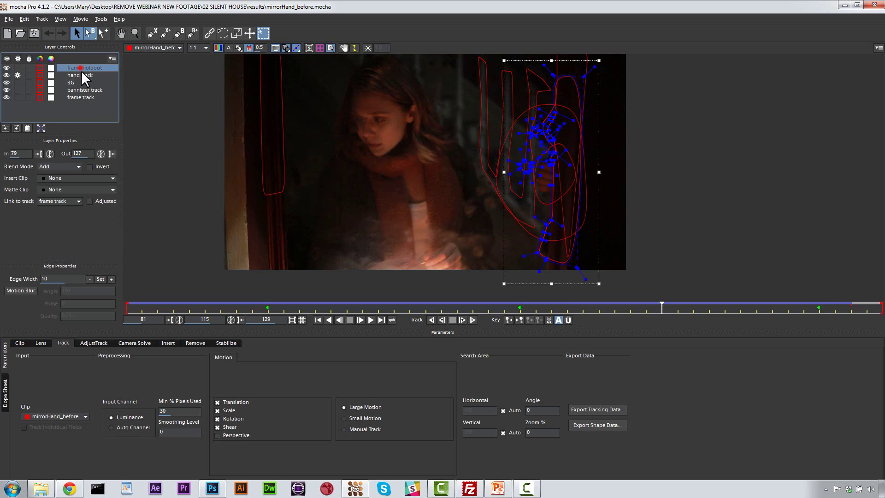
pyautogui.keyDown('shift'); pyautogui.click(77, 97); pyautogui.keyUp('shift')
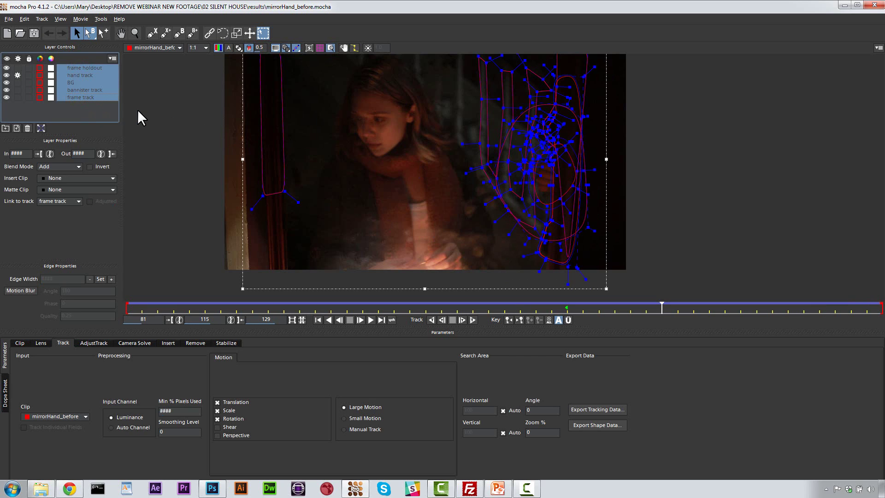
pyautogui.click(28, 129)
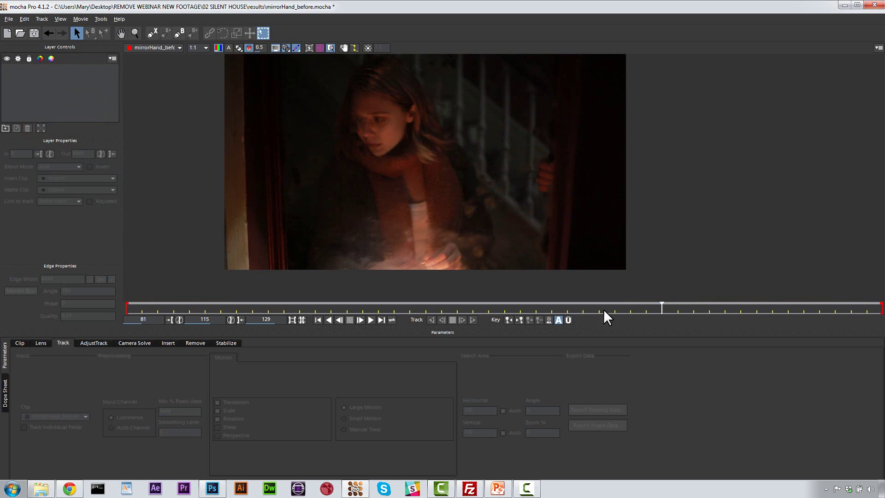
pyautogui.moveTo(661, 306); pyautogui.dragTo(2, 286)
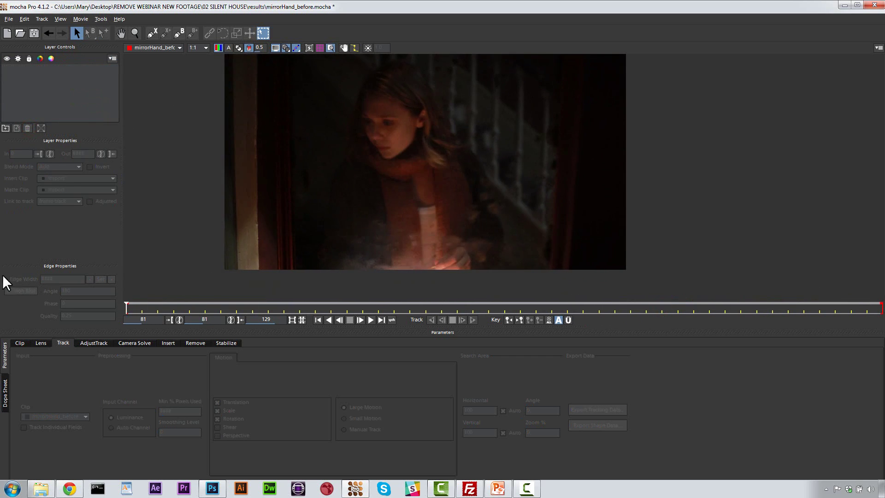
# Step: Raise the mirrorHand_before clip's video gamma to 2.662 in its colorspace settings
pyautogui.click(135, 35)
pyautogui.moveTo(402, 102); pyautogui.dragTo(407, 143)
pyautogui.press('x')
pyautogui.press('z')
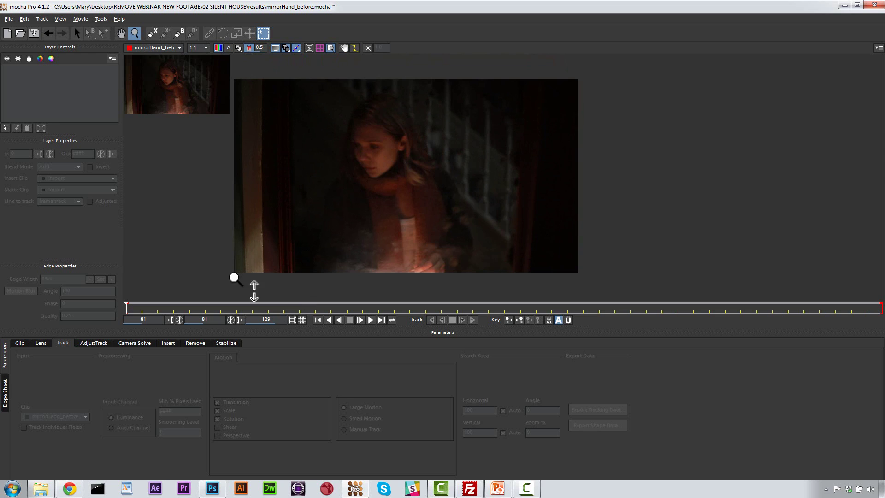
pyautogui.click(17, 343)
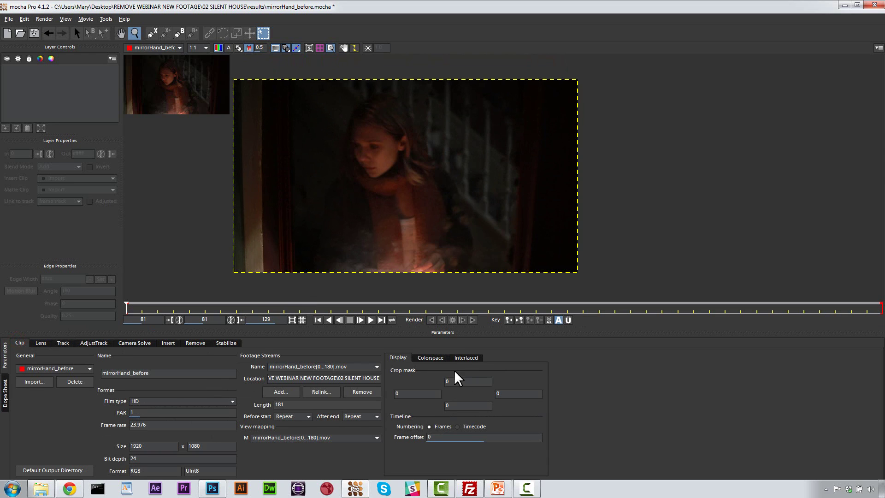
pyautogui.click(431, 358)
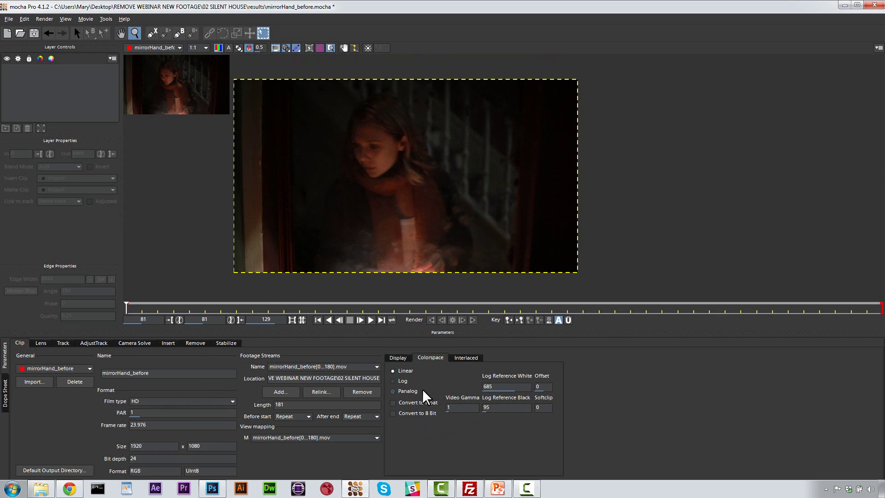
pyautogui.moveTo(455, 407); pyautogui.dragTo(454, 386)
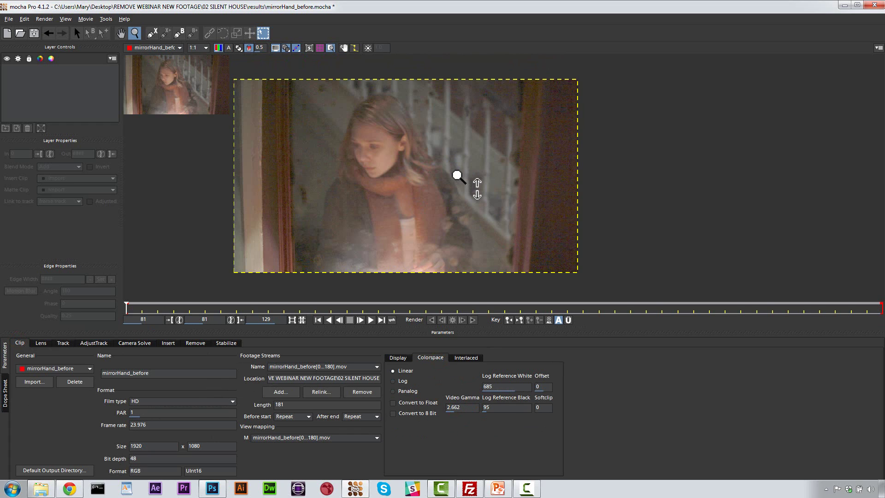
# Step: Reset the clip's video gamma to 1
pyautogui.hotkey('ctrl', 'z')
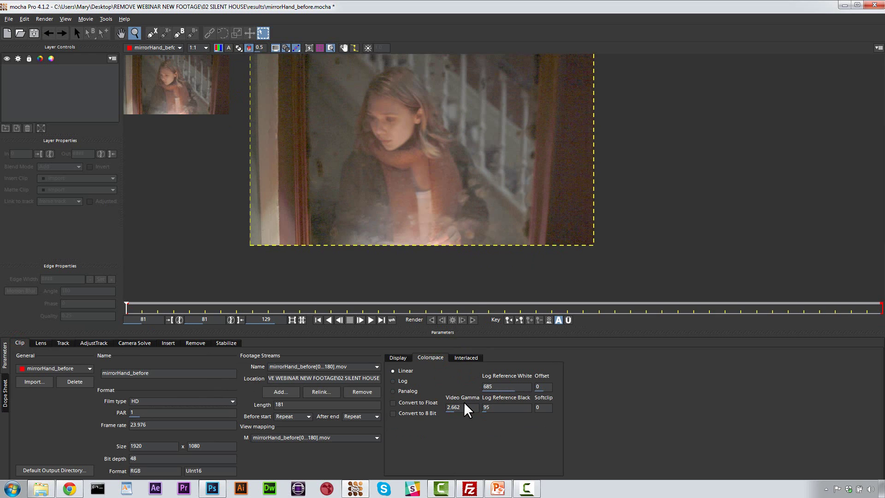
pyautogui.hotkey('ctrl', 'z')
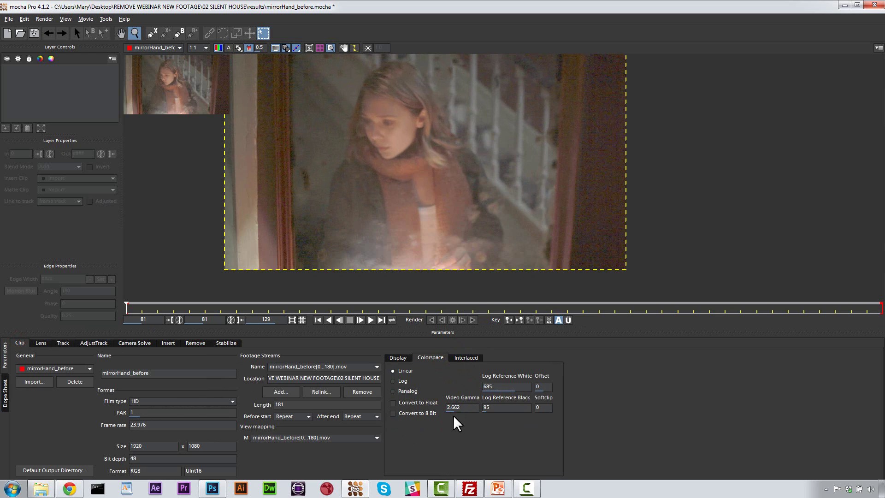
pyautogui.doubleClick(455, 408)
pyautogui.write('1')
pyautogui.press('Return')
pyautogui.press('x')
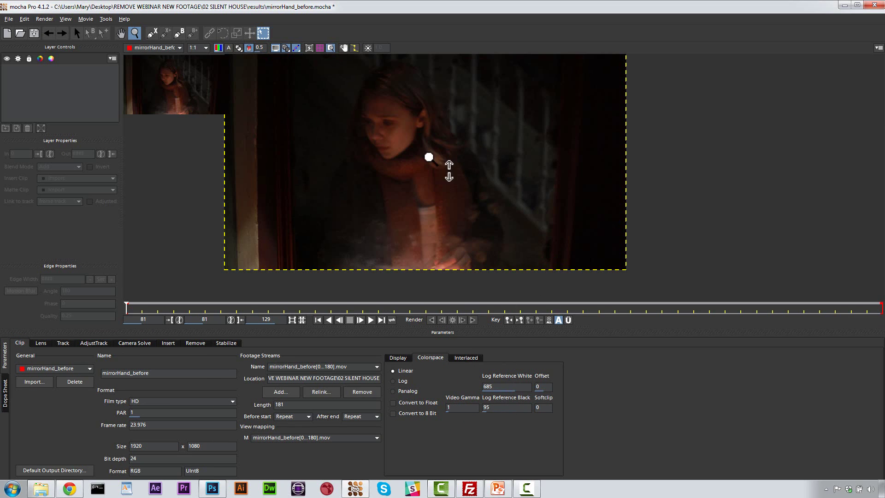
# Step: Enable viewer brightness scaling at 3.7 for the dark clip and hide the small zoom preview
pyautogui.moveTo(430, 135); pyautogui.dragTo(431, 175)
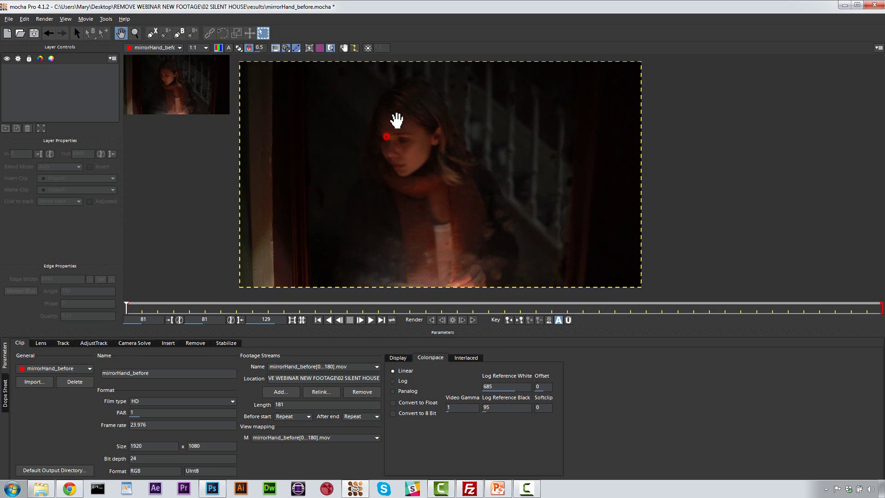
pyautogui.press('z')
pyautogui.moveTo(363, 68); pyautogui.dragTo(383, 82)
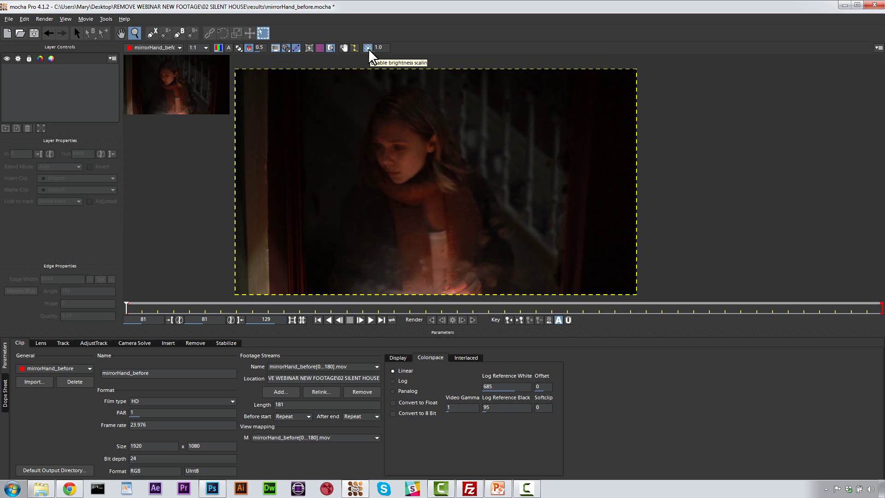
pyautogui.click(368, 48)
pyautogui.moveTo(388, 62)
pyautogui.mouseDown()
pyautogui.moveTo(375, 60)
pyautogui.moveTo(391, 75)
pyautogui.mouseUp()
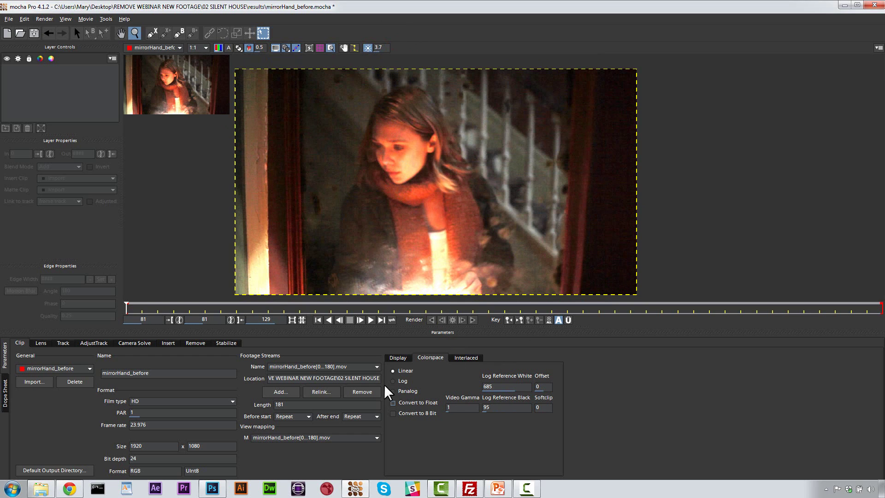
pyautogui.click(332, 47)
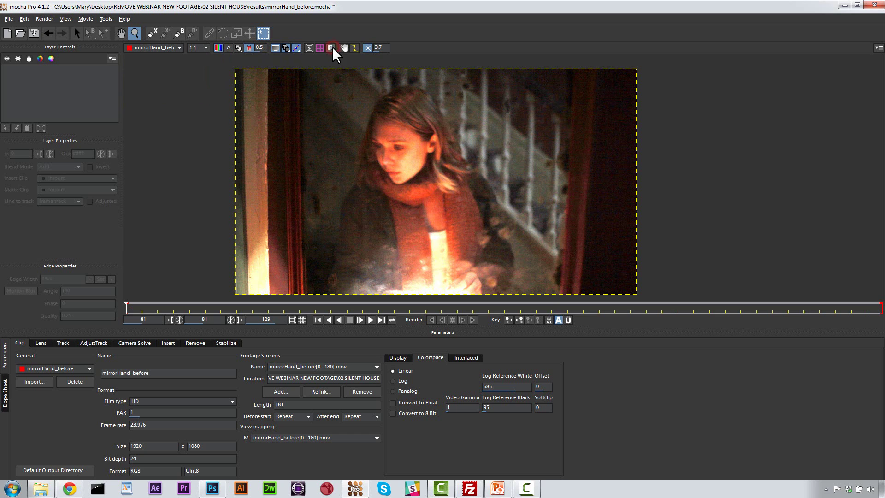
# Step: At frame 81, draw a closed X-spline around the wooden mirror frame left of the woman and straighten its lower end
pyautogui.click(63, 343)
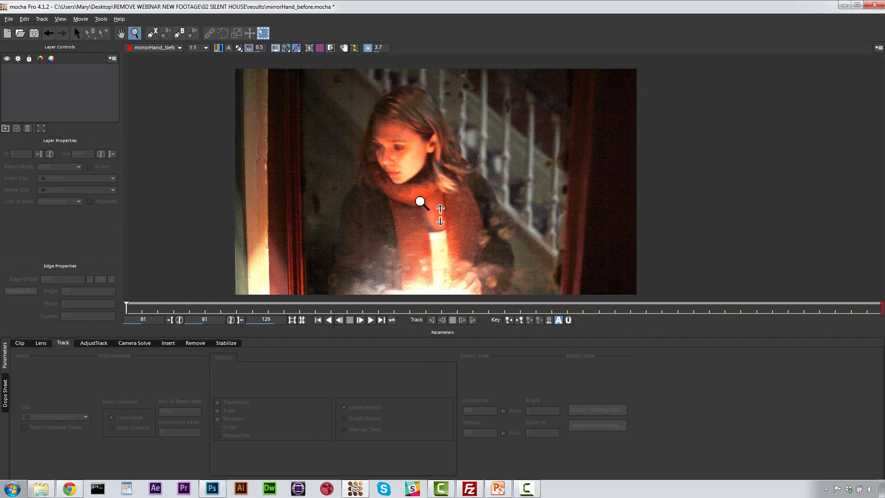
pyautogui.moveTo(126, 310); pyautogui.dragTo(4, 273)
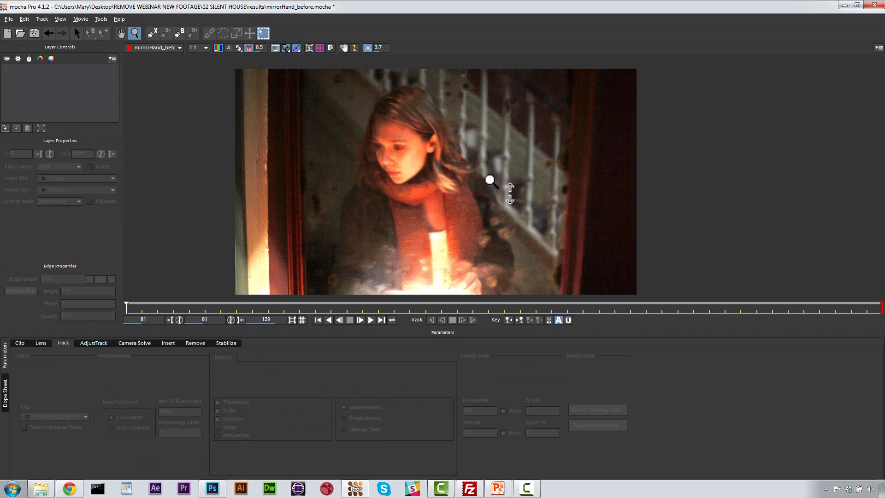
pyautogui.moveTo(490, 181); pyautogui.dragTo(490, 196)
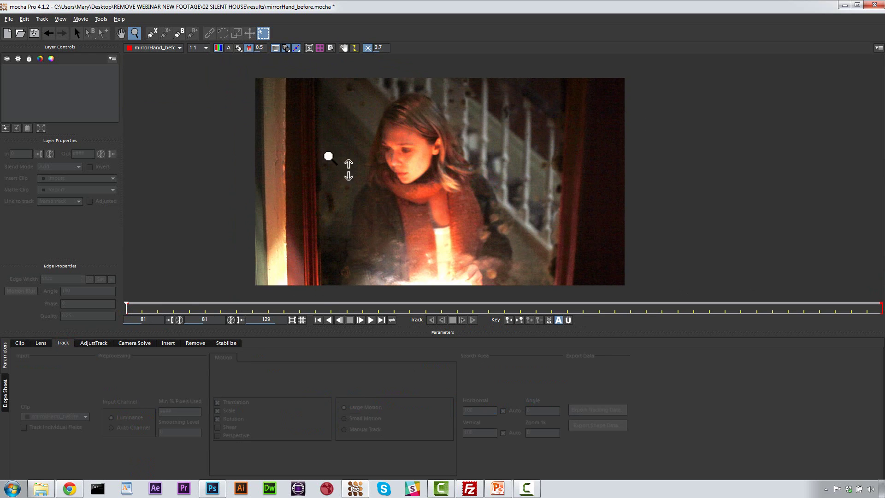
pyautogui.moveTo(126, 308); pyautogui.dragTo(0, 276)
pyautogui.click(153, 34)
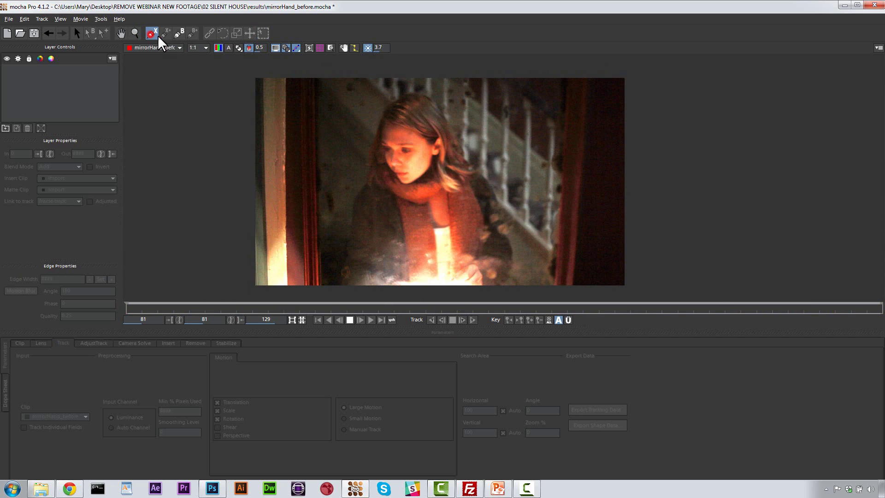
pyautogui.click(269, 71)
pyautogui.click(268, 130)
pyautogui.click(284, 155)
pyautogui.click(305, 201)
pyautogui.click(304, 283)
pyautogui.click(329, 298)
pyautogui.click(346, 287)
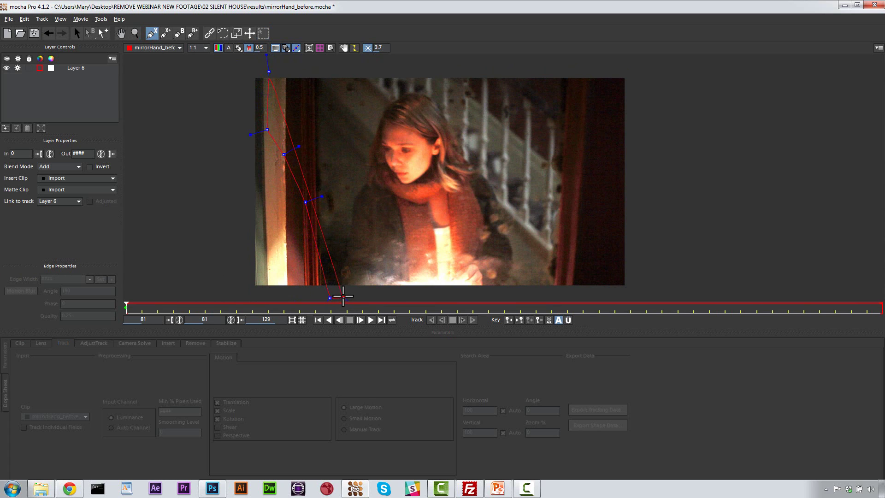
pyautogui.click(319, 73)
pyautogui.click(269, 72)
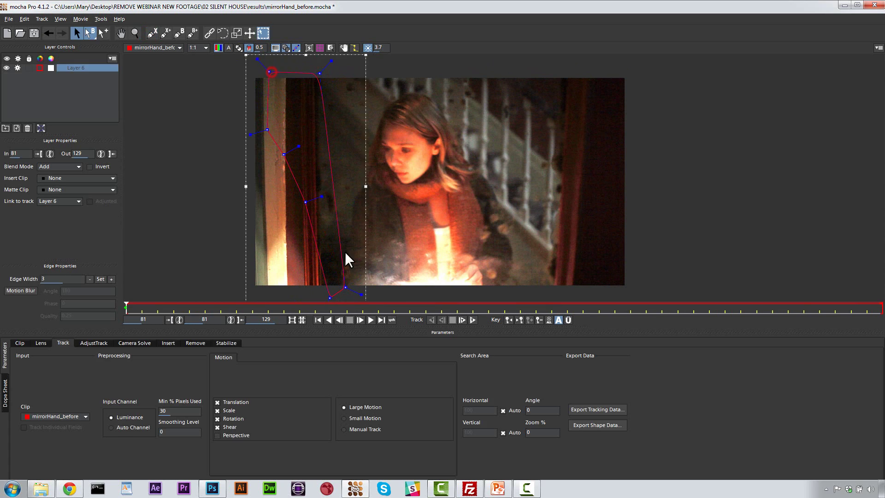
pyautogui.moveTo(342, 286); pyautogui.dragTo(307, 291)
# Step: Add a second X-spline to the same layer around the frame right of the banister and briefly preview the mattes
pyautogui.click(168, 32)
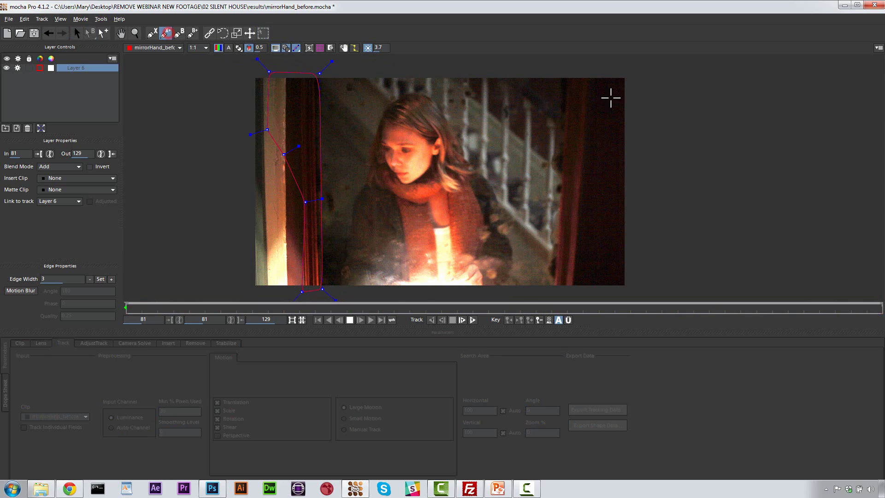
pyautogui.click(565, 73)
pyautogui.click(554, 148)
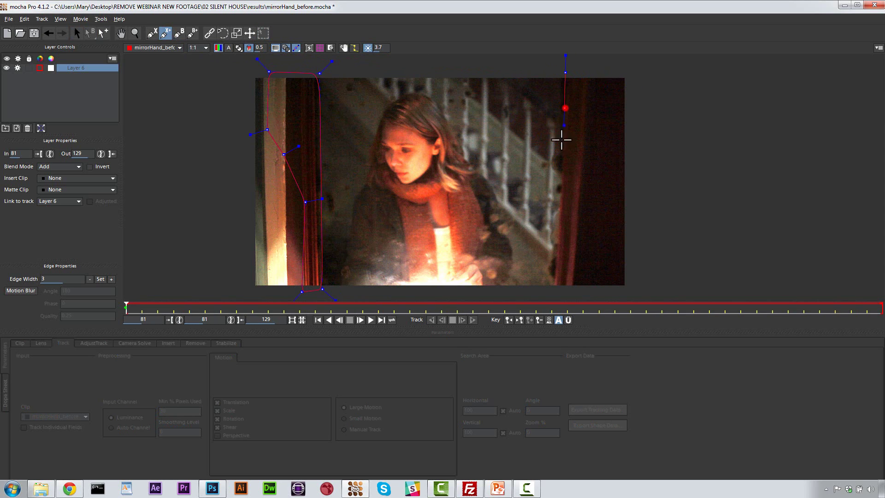
pyautogui.click(557, 157)
pyautogui.click(551, 166)
pyautogui.click(560, 183)
pyautogui.click(556, 190)
pyautogui.click(563, 208)
pyautogui.click(560, 239)
pyautogui.click(578, 246)
pyautogui.click(598, 73)
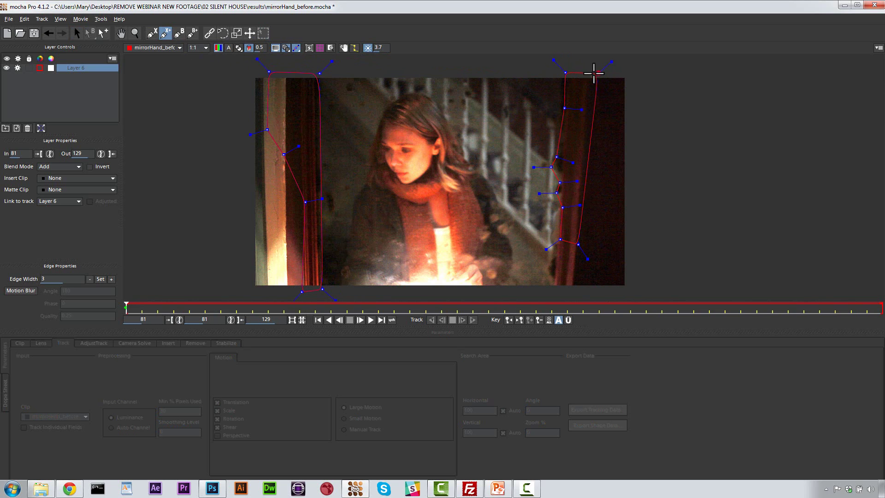
pyautogui.click(565, 73)
pyautogui.click(238, 48)
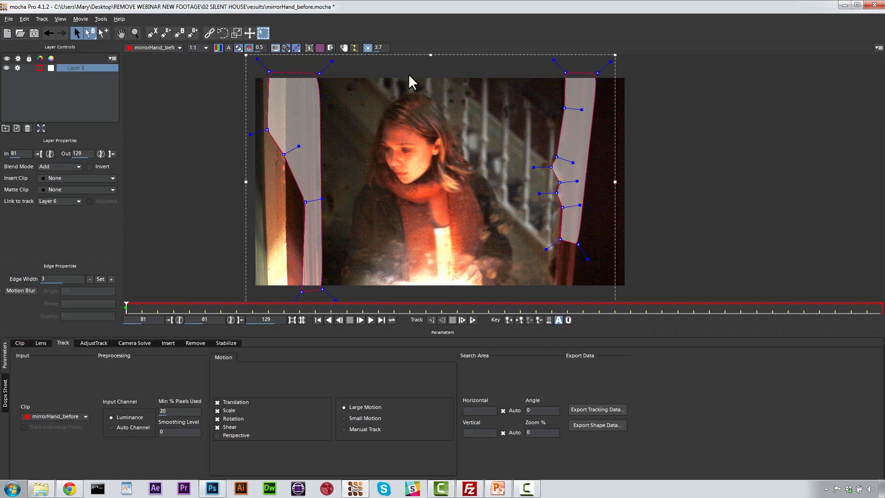
pyautogui.click(248, 48)
# Step: Show the layer's planar surface, align its corners with the inner edges of the mirror frame and display the grid
pyautogui.click(309, 47)
pyautogui.moveTo(332, 129); pyautogui.dragTo(567, 94)
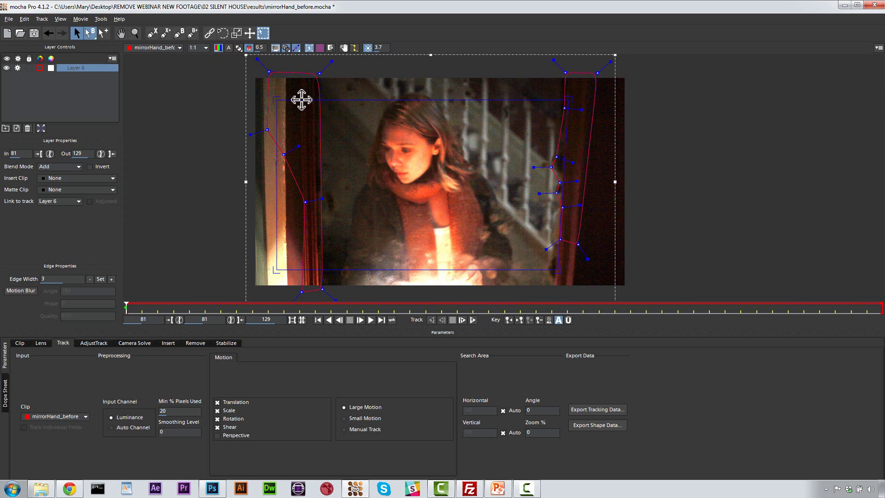
pyautogui.moveTo(277, 115); pyautogui.dragTo(313, 121)
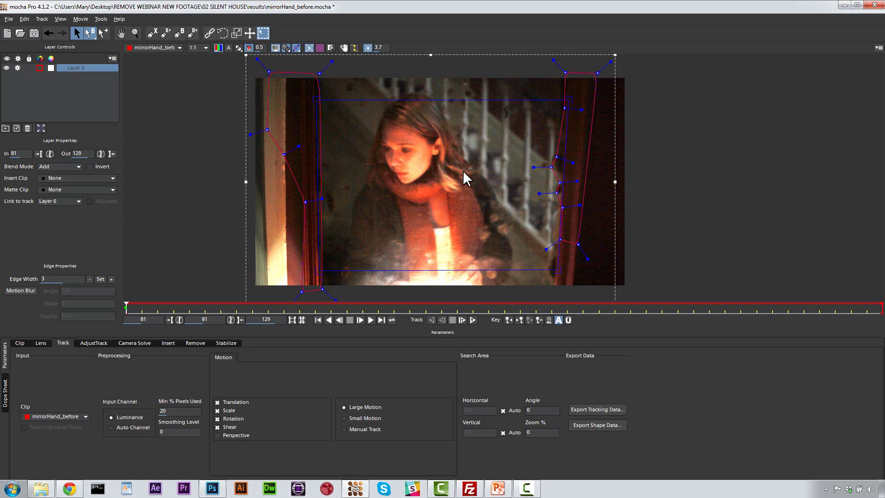
pyautogui.click(320, 48)
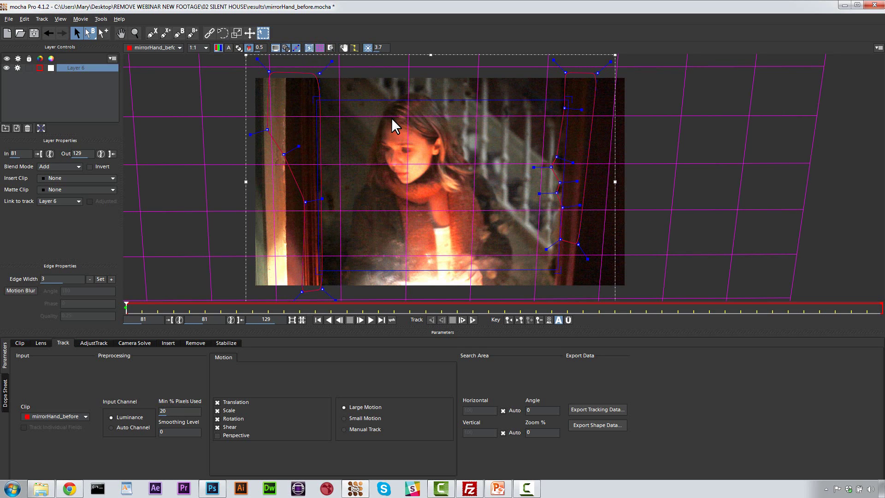
# Step: Rename the layer as frame track and track it forwards with Shear enabled, stopping at frame 87
pyautogui.doubleClick(71, 67)
pyautogui.click(473, 321)
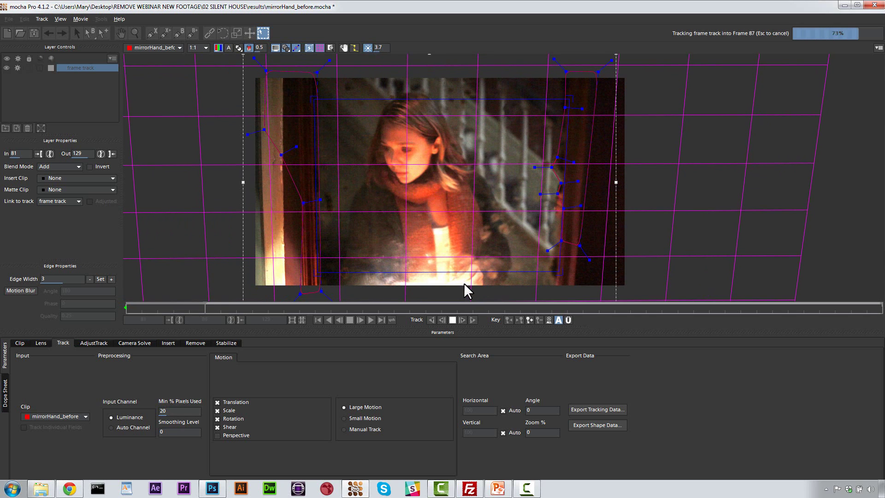
pyautogui.click(453, 319)
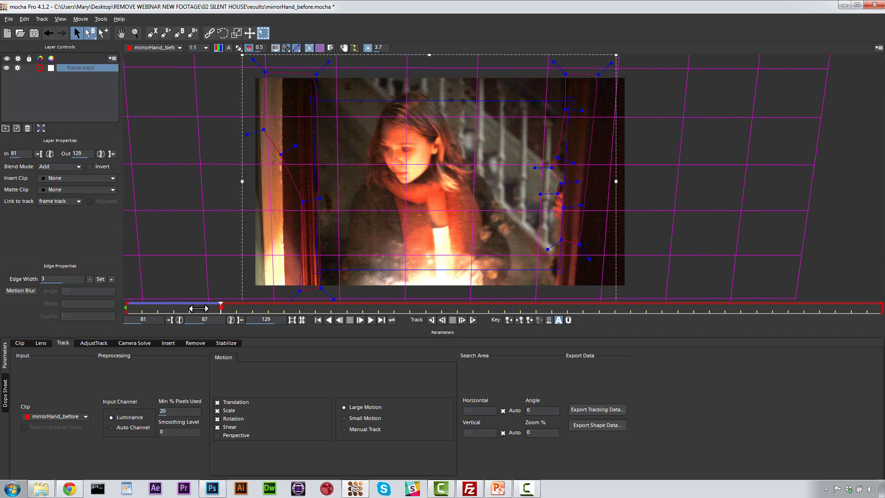
# Step: Return to frame 81, disable Shear and track the frame track layer forwards again
pyautogui.moveTo(220, 306); pyautogui.dragTo(90, 307)
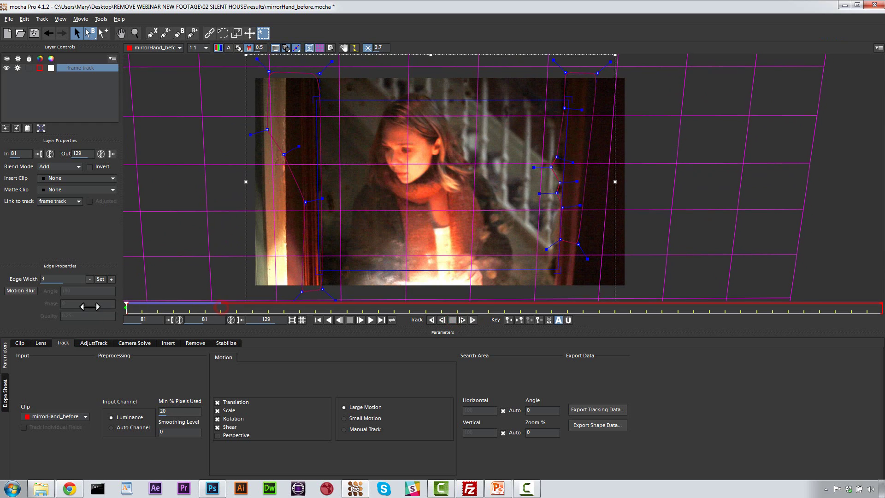
pyautogui.click(217, 427)
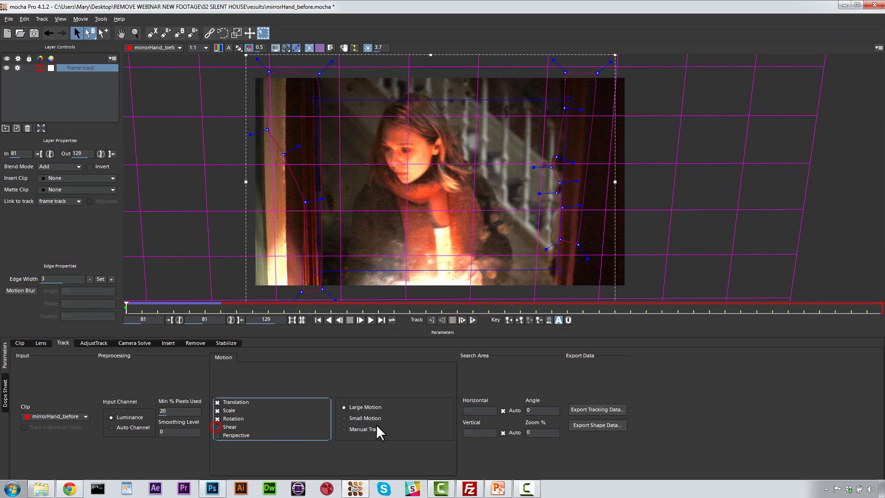
pyautogui.click(473, 320)
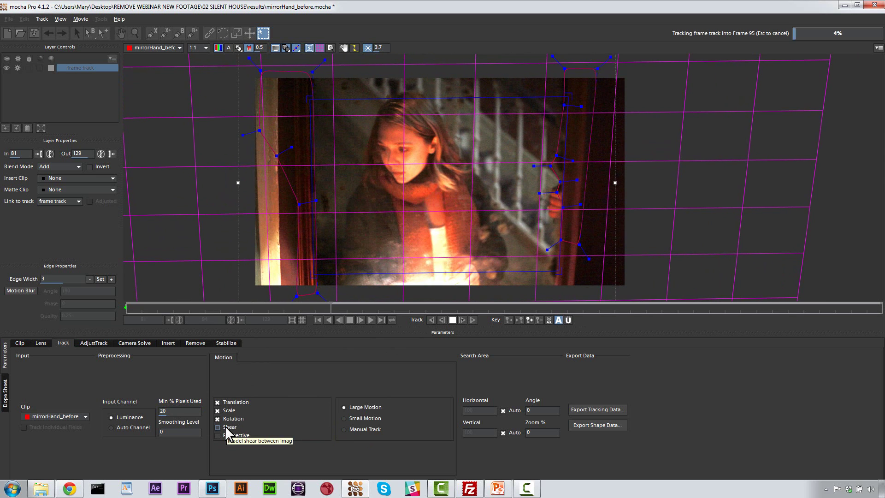
# Step: Expand the Track parameters of the frame track layer in the Dope Sheet while it tracks
pyautogui.click(8, 393)
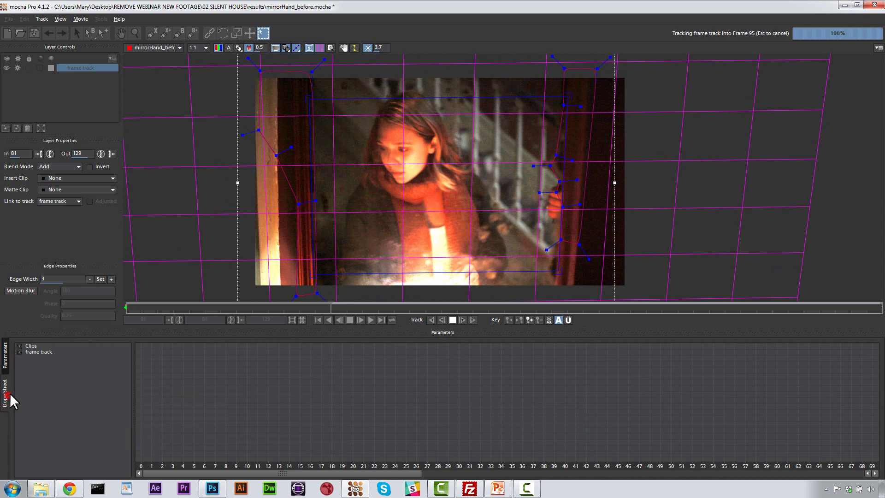
pyautogui.click(19, 352)
pyautogui.click(28, 364)
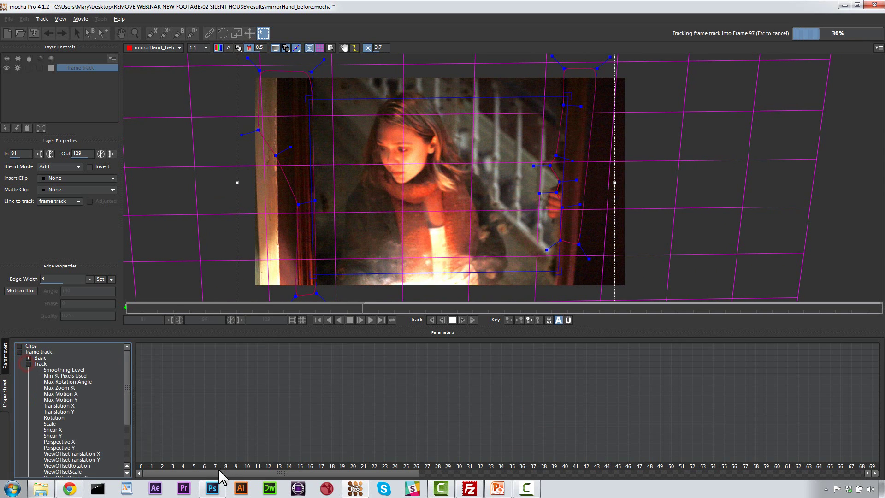
# Step: Examine the frame track layer's tracked keyframes in the Dope Sheet from frame 81, including Rotation, then return to the track parameters
pyautogui.moveTo(224, 474); pyautogui.dragTo(441, 474)
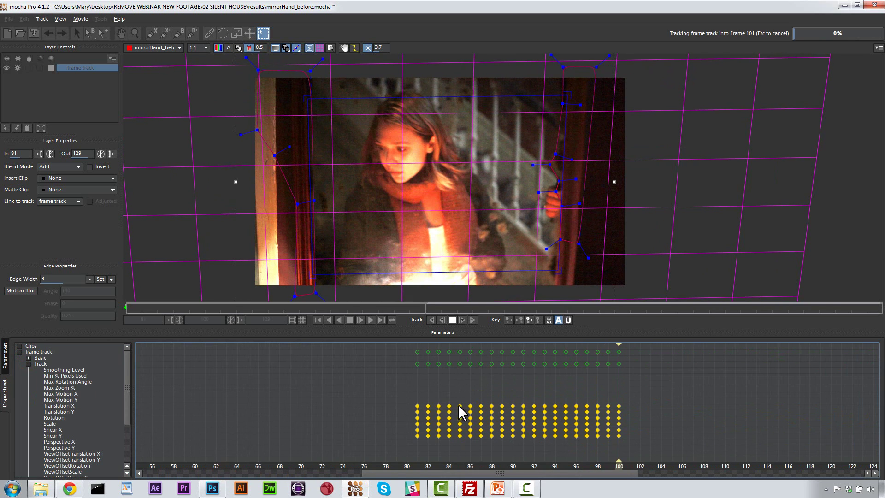
pyautogui.click(60, 418)
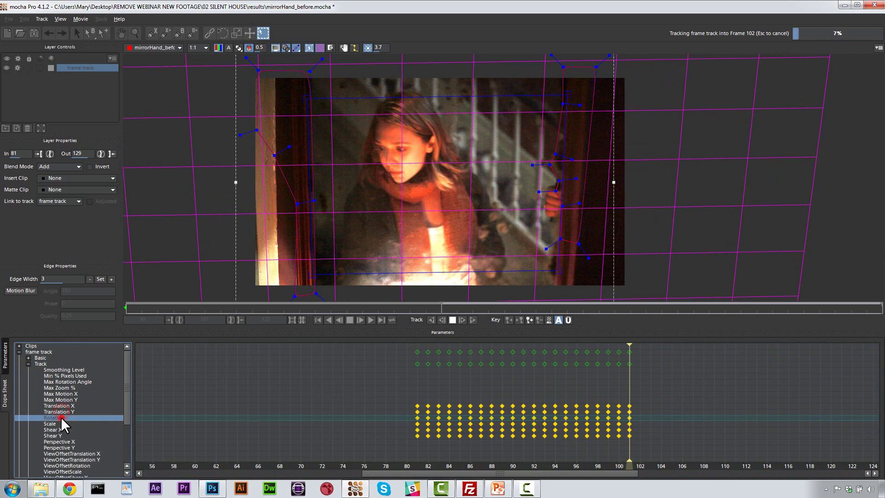
pyautogui.click(503, 418)
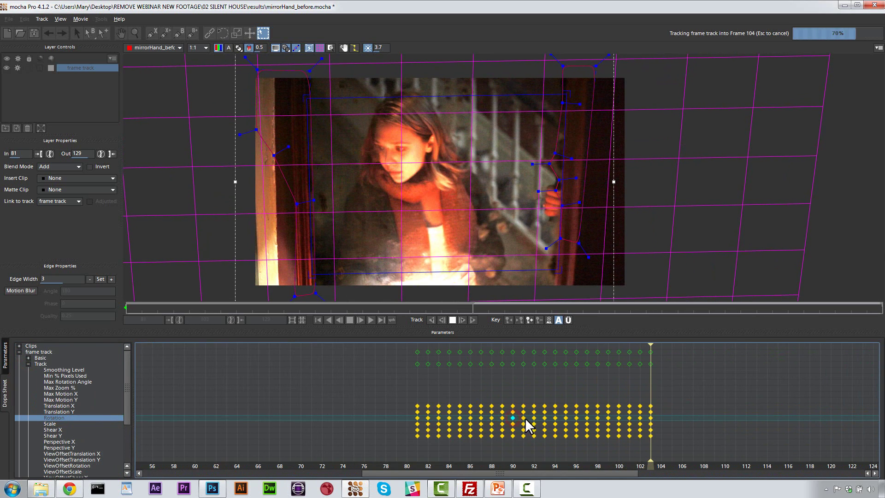
pyautogui.click(526, 418)
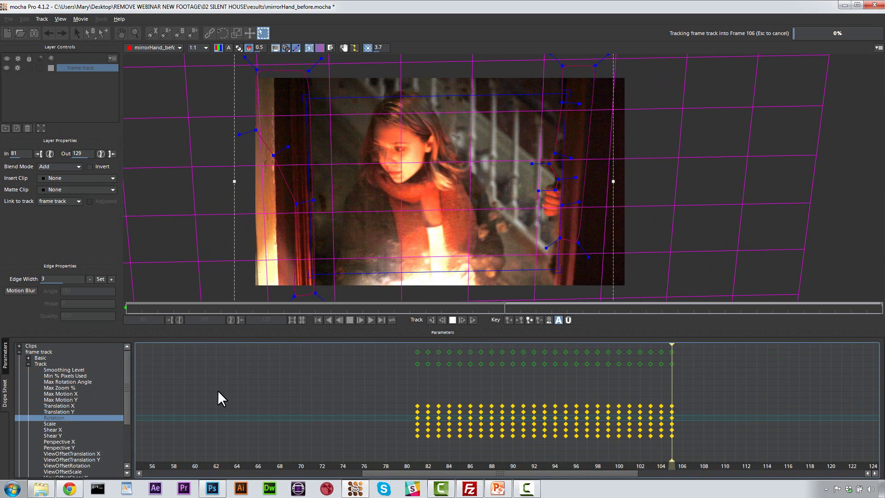
pyautogui.click(6, 356)
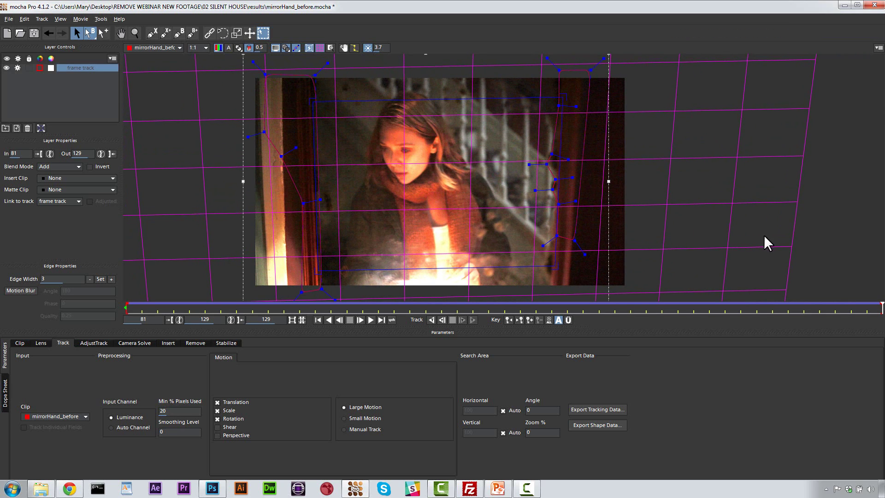
# Step: At frame 108, disable processing for the frame track layer, lock it, and hide both the layer and its planar grid
pyautogui.moveTo(875, 307); pyautogui.dragTo(580, 269)
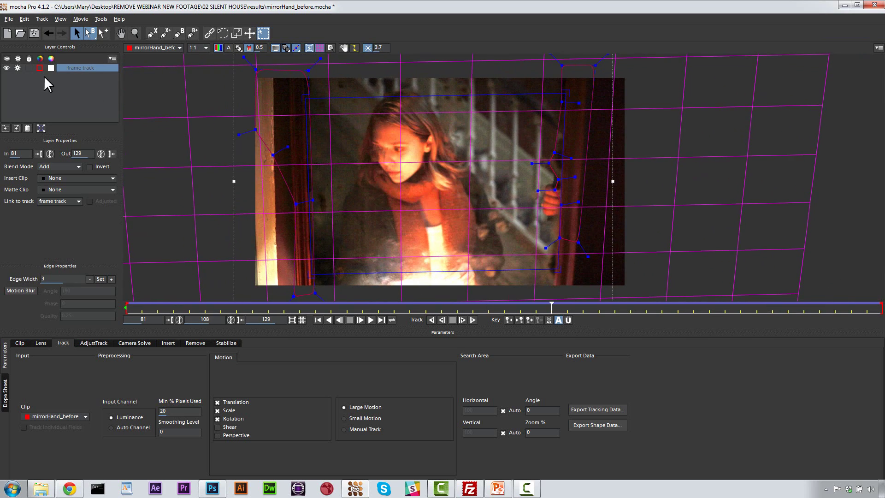
pyautogui.click(18, 68)
pyautogui.click(29, 68)
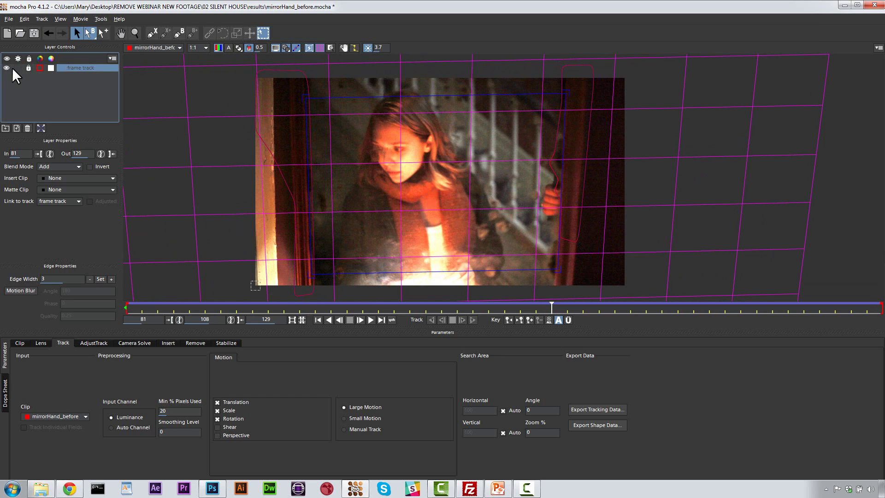
pyautogui.click(7, 68)
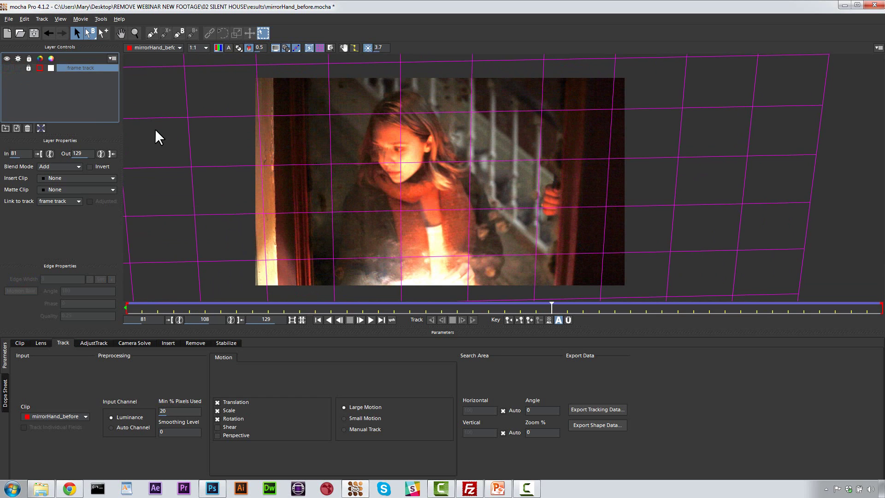
pyautogui.click(319, 47)
# Step: Draw a closed X-spline around the right mirror frame, following its ornate inner edge past the hand and extending beyond the image's outer edge
pyautogui.click(152, 32)
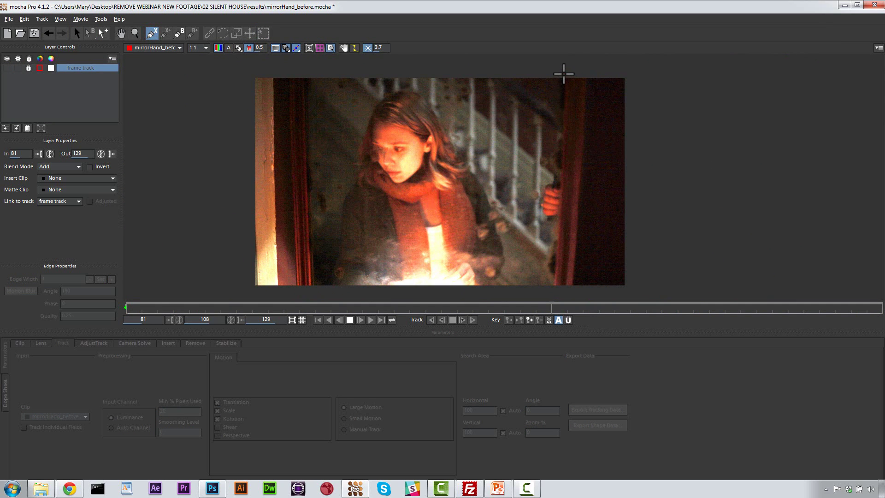
pyautogui.click(564, 73)
pyautogui.click(560, 138)
pyautogui.click(558, 140)
pyautogui.click(556, 147)
pyautogui.click(556, 149)
pyautogui.click(554, 154)
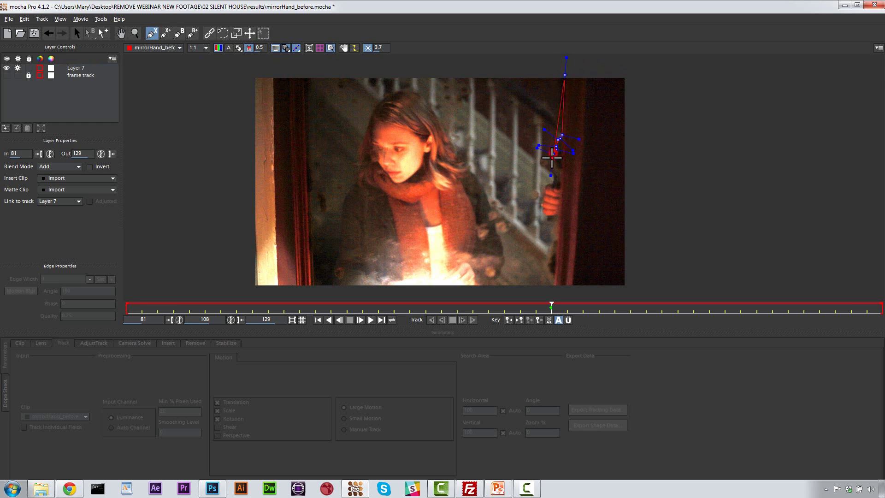
pyautogui.click(555, 162)
pyautogui.click(559, 173)
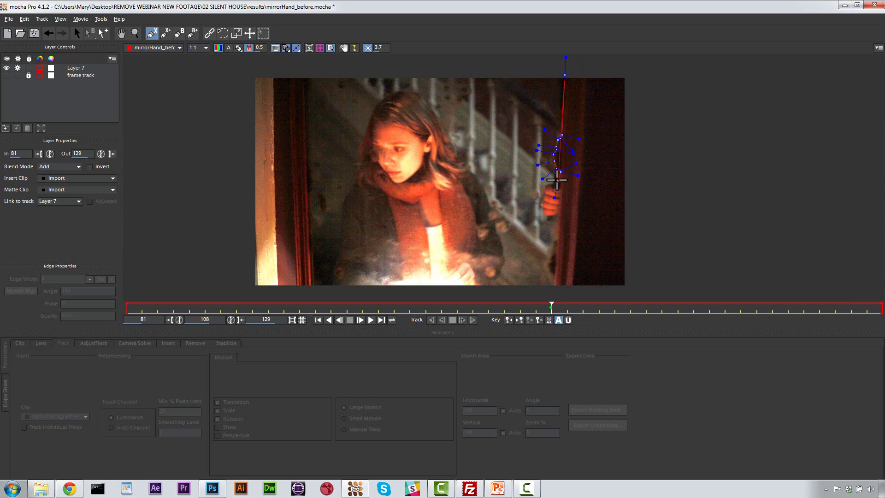
pyautogui.click(556, 186)
pyautogui.click(562, 189)
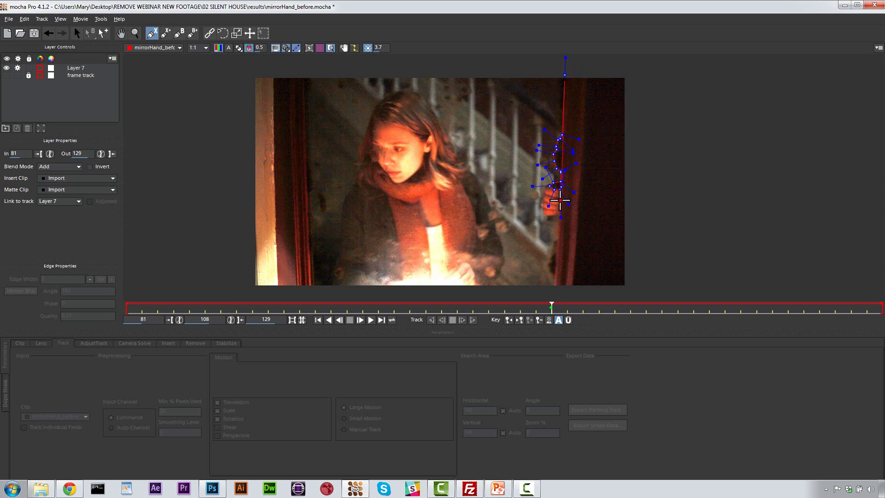
pyautogui.click(552, 258)
pyautogui.click(552, 280)
pyautogui.click(552, 294)
pyautogui.click(578, 294)
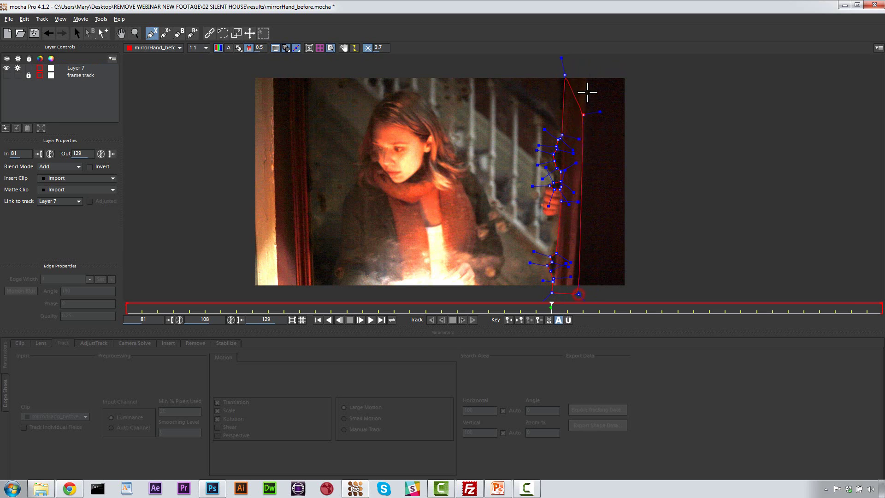
pyautogui.click(651, 291)
pyautogui.click(628, 70)
pyautogui.click(566, 74)
# Step: Tighten the spline along the frame's inner edge and sharpen its two outer corners beyond the image into straight corners
pyautogui.moveTo(514, 64); pyautogui.dragTo(719, 384)
pyautogui.moveTo(640, 57); pyautogui.dragTo(558, 134)
pyautogui.click(605, 129)
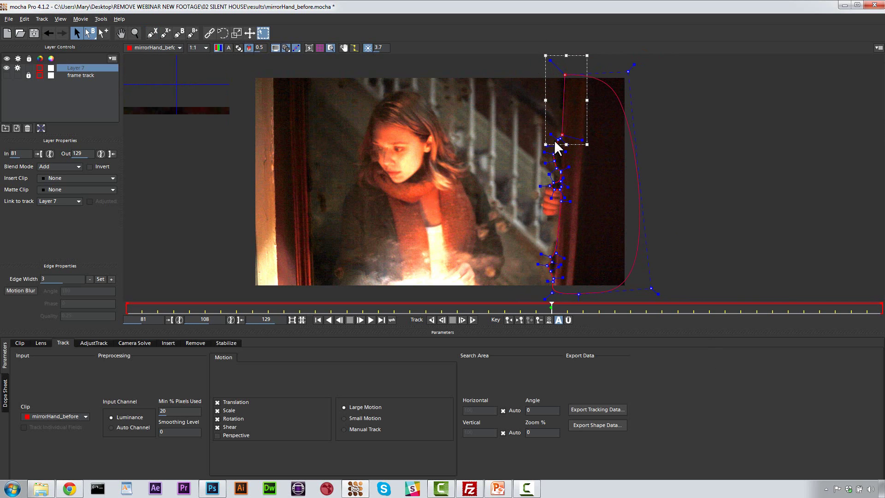
pyautogui.moveTo(593, 261); pyautogui.dragTo(557, 194)
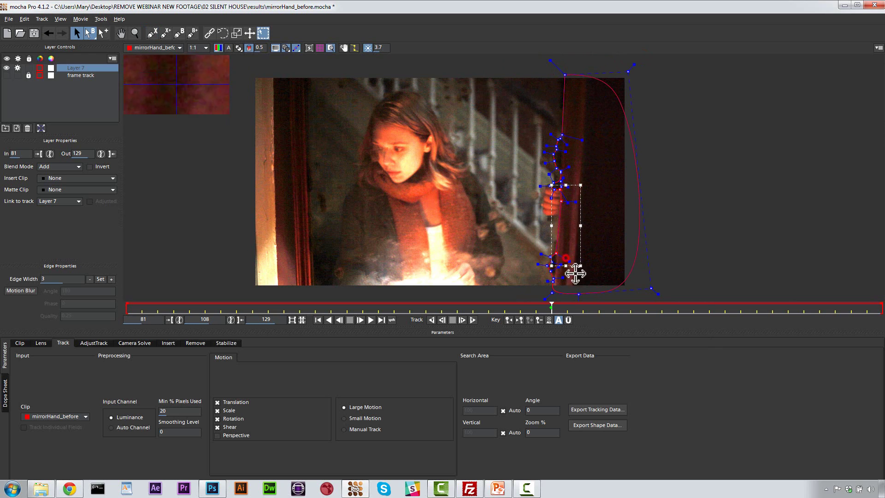
pyautogui.click(567, 308)
pyautogui.moveTo(556, 291); pyautogui.dragTo(587, 294)
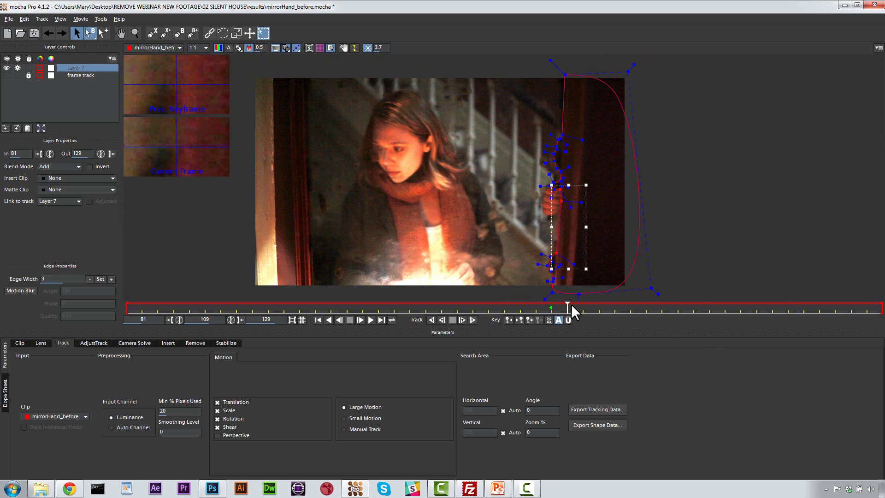
pyautogui.click(555, 309)
pyautogui.click(569, 291)
pyautogui.moveTo(580, 270); pyautogui.dragTo(549, 293)
pyautogui.click(668, 147)
pyautogui.moveTo(636, 64); pyautogui.dragTo(687, 31)
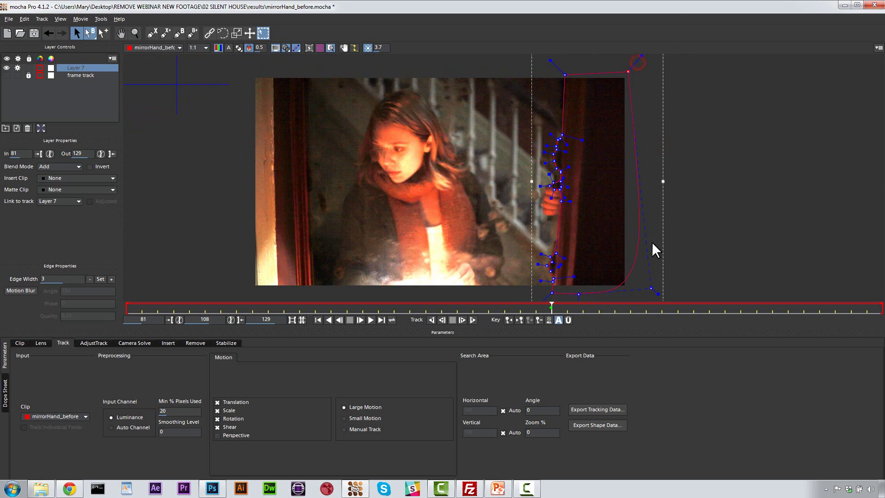
pyautogui.moveTo(657, 292); pyautogui.dragTo(672, 320)
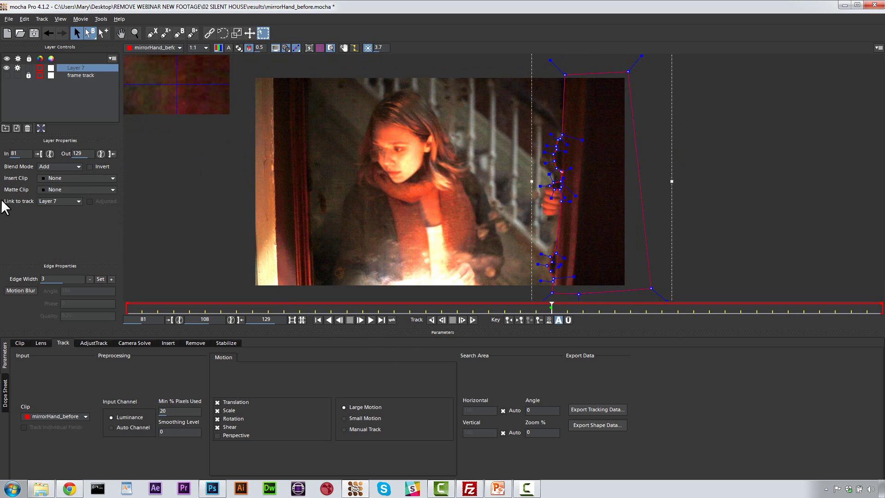
# Step: Link the right-frame spline layer to frame track and scrub through the clip to check how it follows, returning to frame 108
pyautogui.click(49, 201)
pyautogui.click(62, 217)
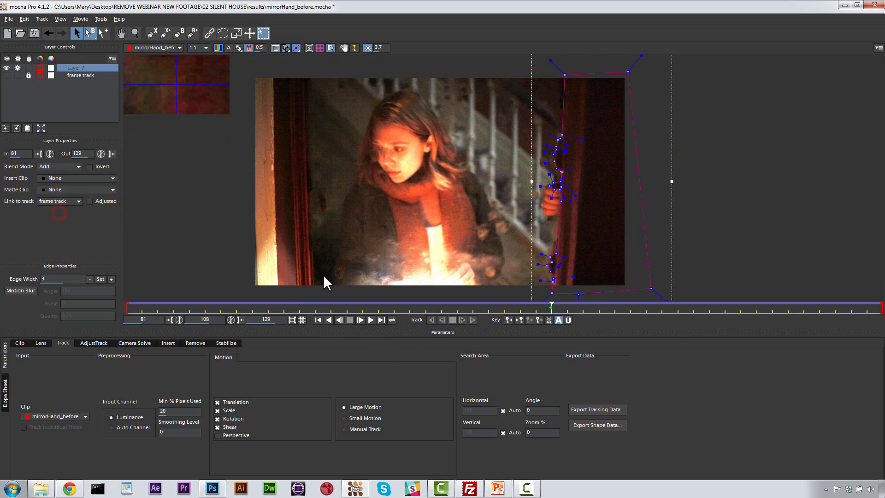
pyautogui.moveTo(547, 308); pyautogui.dragTo(851, 308)
pyautogui.moveTo(738, 310); pyautogui.dragTo(615, 310)
pyautogui.click(509, 320)
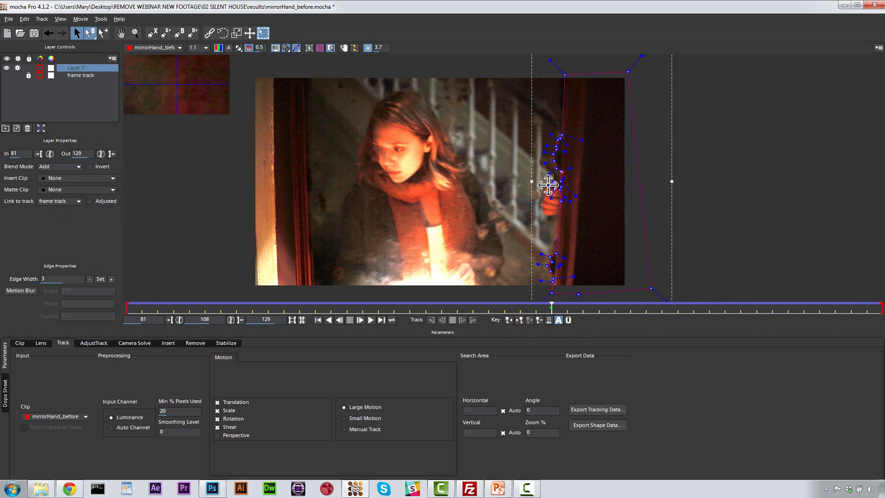
# Step: At frame 81, enable Uberkey mode and fit the spline points closely around the small dark ornament on the frame's inner edge
pyautogui.moveTo(552, 306); pyautogui.dragTo(130, 298)
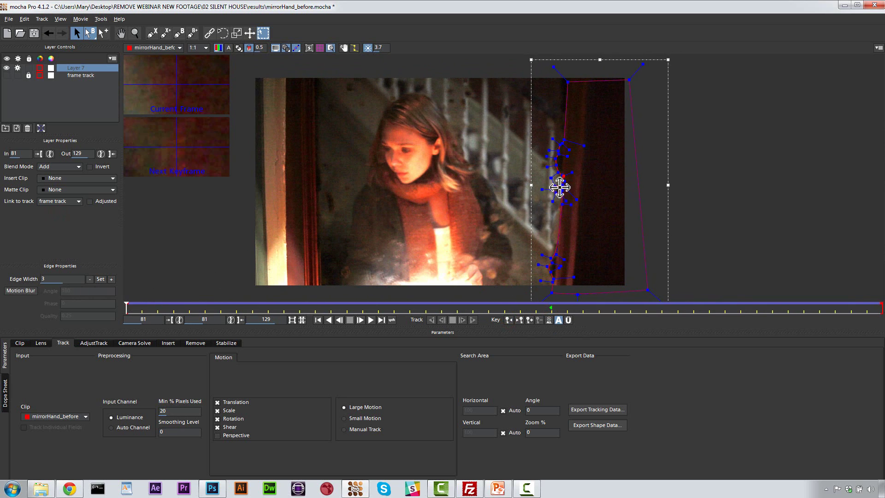
pyautogui.click(135, 32)
pyautogui.click(582, 200)
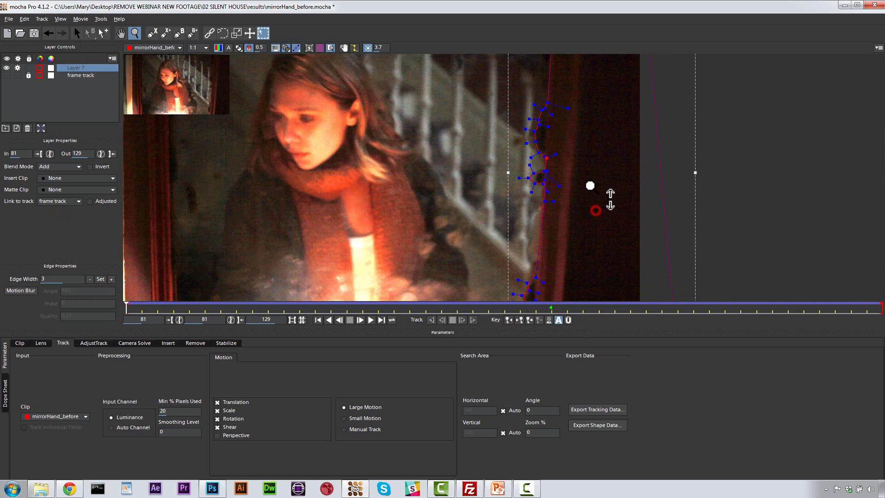
pyautogui.click(589, 186)
pyautogui.click(542, 191)
pyautogui.click(569, 319)
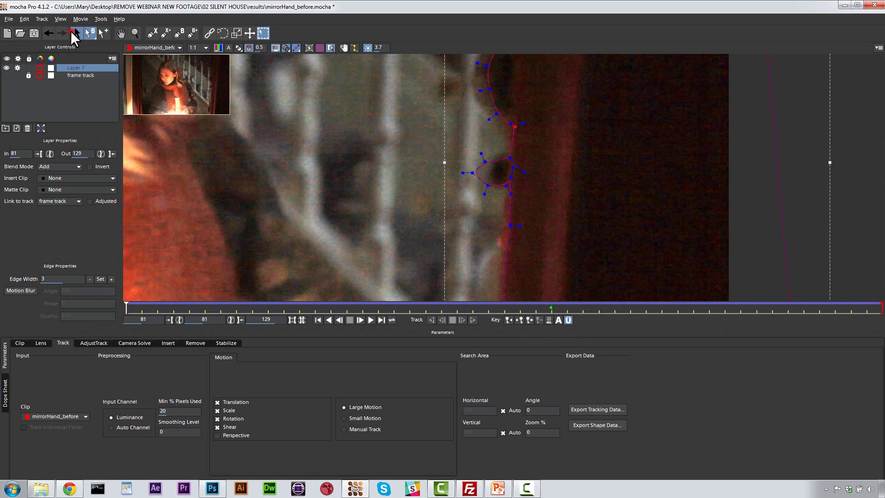
pyautogui.click(75, 33)
pyautogui.moveTo(488, 165); pyautogui.dragTo(490, 186)
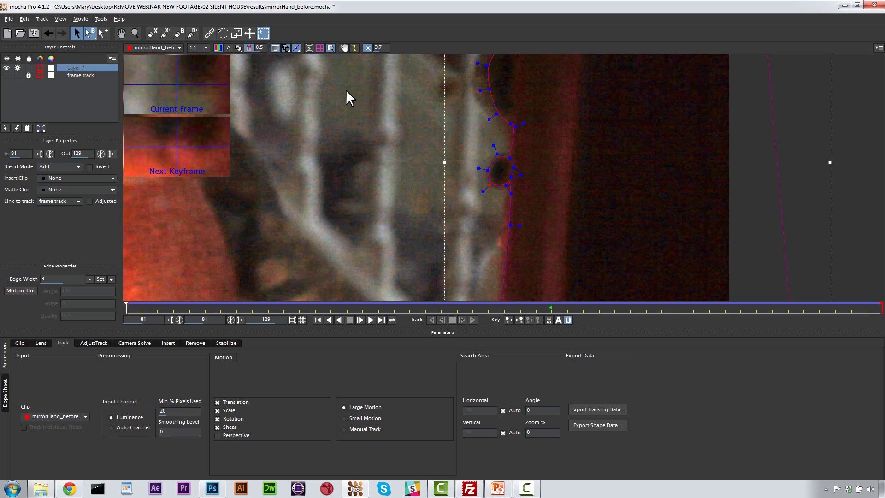
# Step: Check the adjusted spline over the first frames and switch keying back to Autokey
pyautogui.moveTo(127, 308); pyautogui.dragTo(175, 295)
pyautogui.click(134, 32)
pyautogui.moveTo(410, 112); pyautogui.dragTo(479, 209)
pyautogui.press('x')
pyautogui.moveTo(544, 168); pyautogui.dragTo(566, 199)
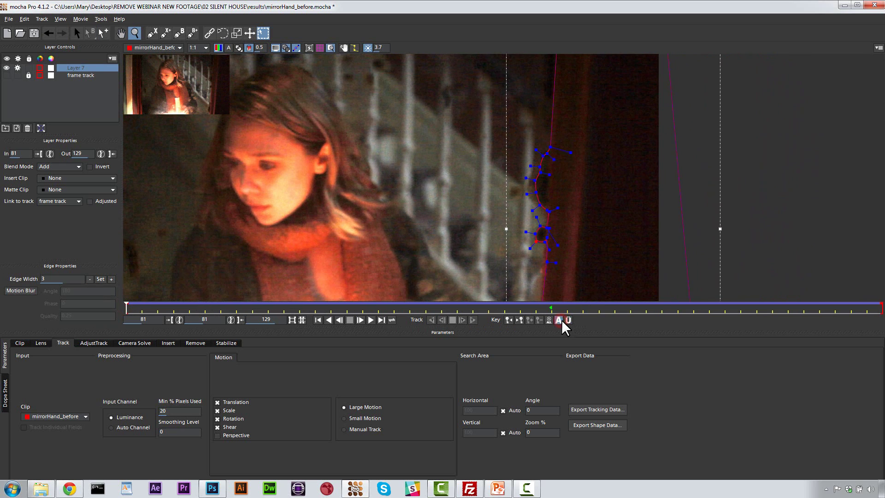
# Step: Rename the right-frame spline layer as frame HOLDOUT and disable its processing
pyautogui.moveTo(484, 183); pyautogui.dragTo(432, 215)
pyautogui.press('x')
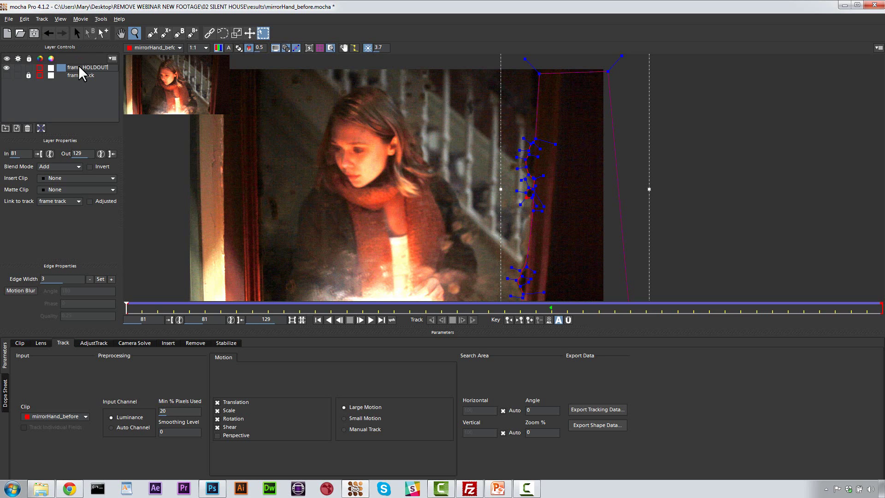
pyautogui.click(93, 67)
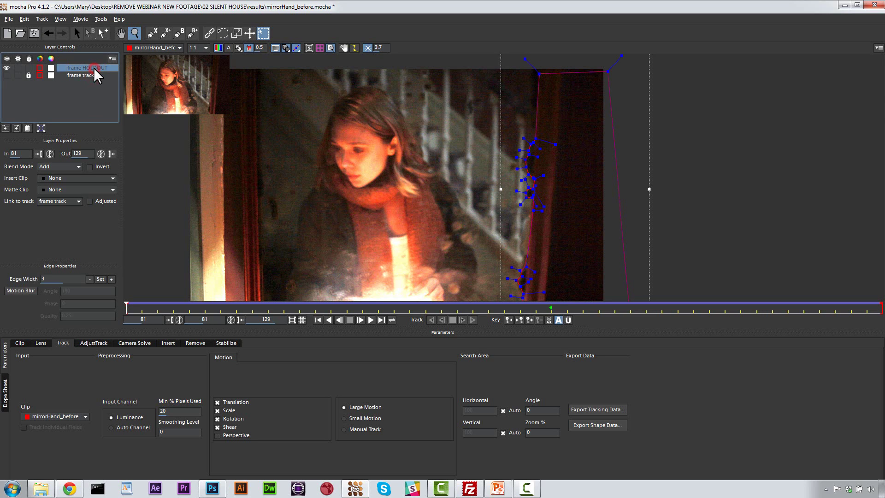
# Step: At frame 109, draw a closed X-spline loosely around the hand on the mirror frame as a new layer
pyautogui.click(88, 75)
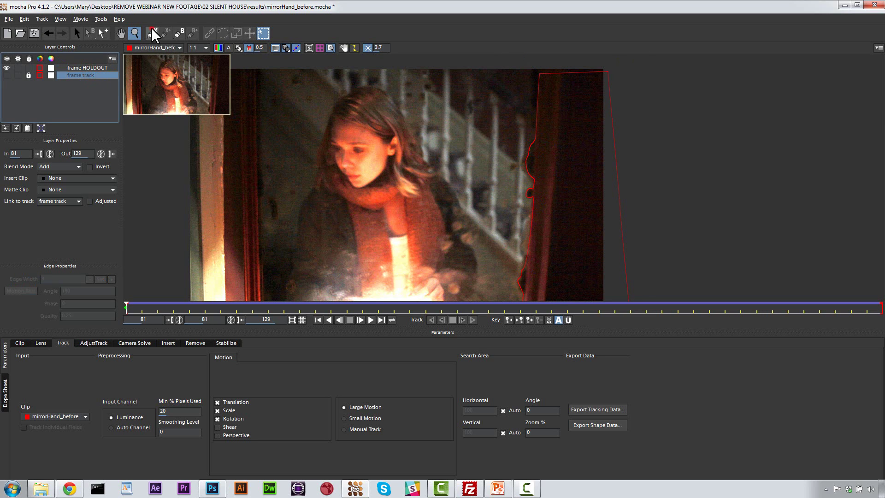
pyautogui.click(152, 30)
pyautogui.click(79, 30)
pyautogui.moveTo(127, 308); pyautogui.dragTo(568, 318)
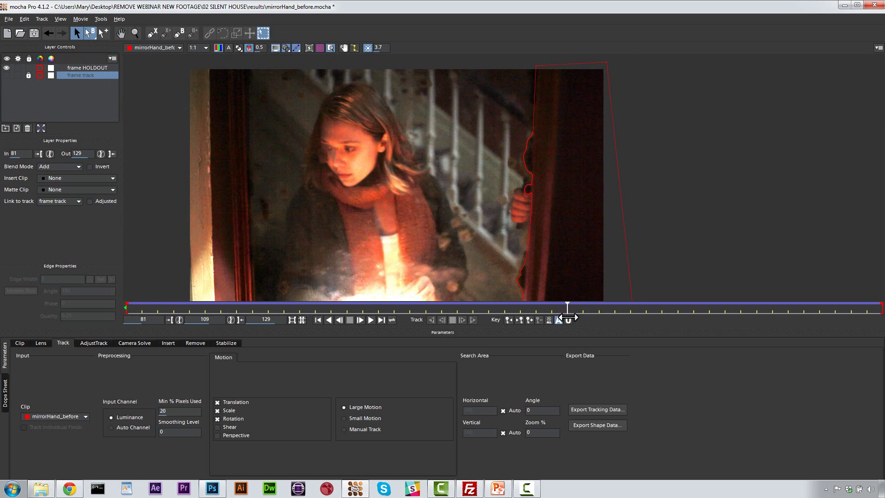
pyautogui.click(151, 30)
pyautogui.click(543, 170)
pyautogui.click(526, 162)
pyautogui.click(518, 178)
pyautogui.click(502, 195)
pyautogui.click(508, 225)
pyautogui.click(522, 238)
pyautogui.click(541, 236)
pyautogui.click(551, 225)
pyautogui.click(543, 170)
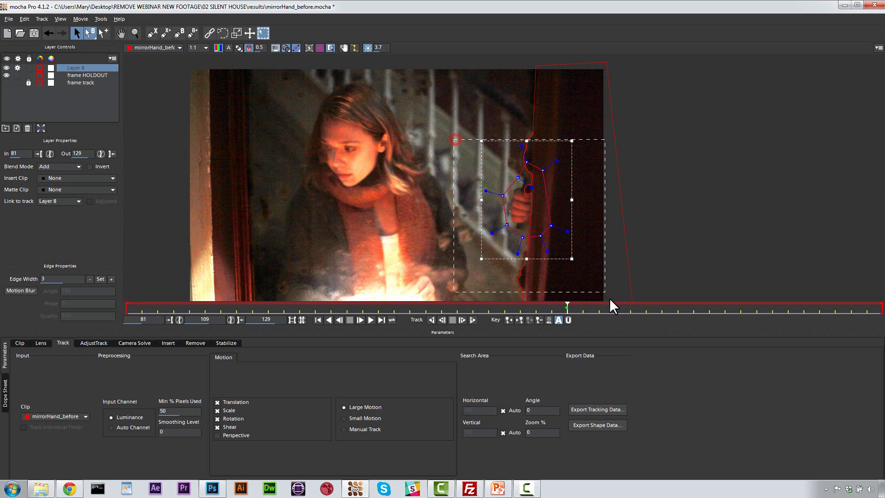
# Step: Smooth all points of the hand spline into a rounded shape and restrict its tracking motion to Translation only
pyautogui.moveTo(609, 297); pyautogui.dragTo(610, 299)
pyautogui.moveTo(556, 162); pyautogui.dragTo(547, 170)
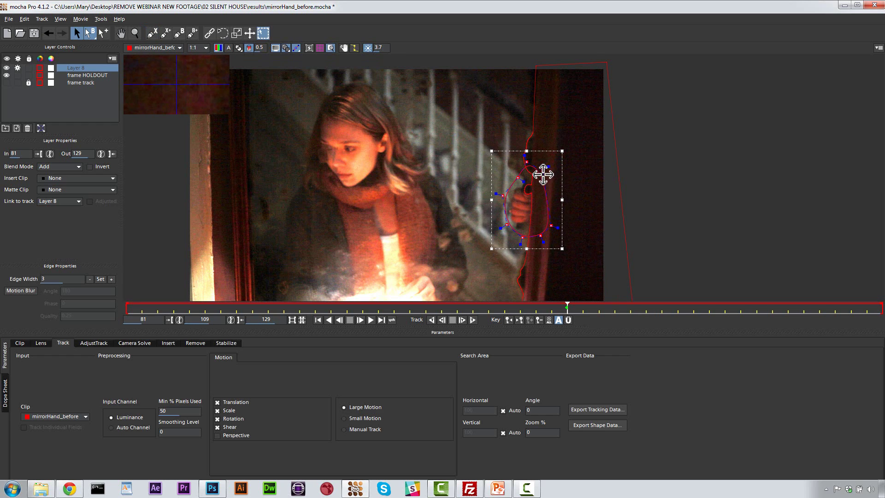
pyautogui.click(218, 410)
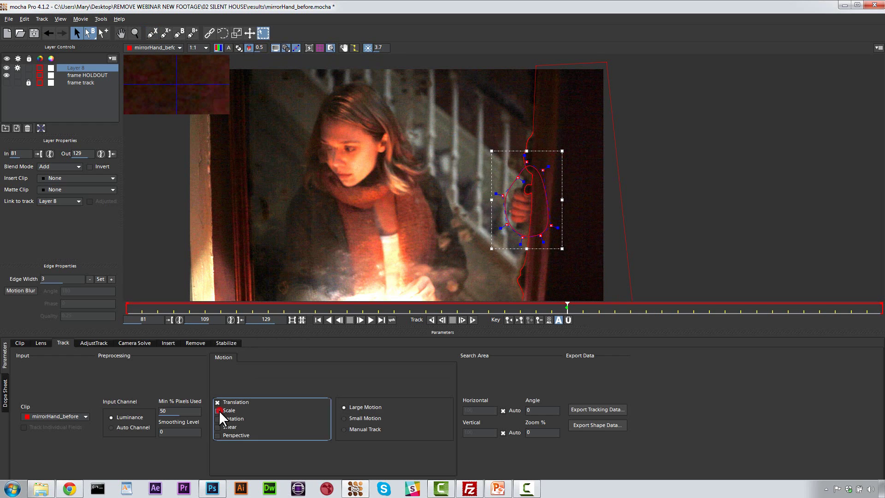
# Step: Rename the new spline layer as hand
pyautogui.doubleClick(76, 66)
pyautogui.write('han')
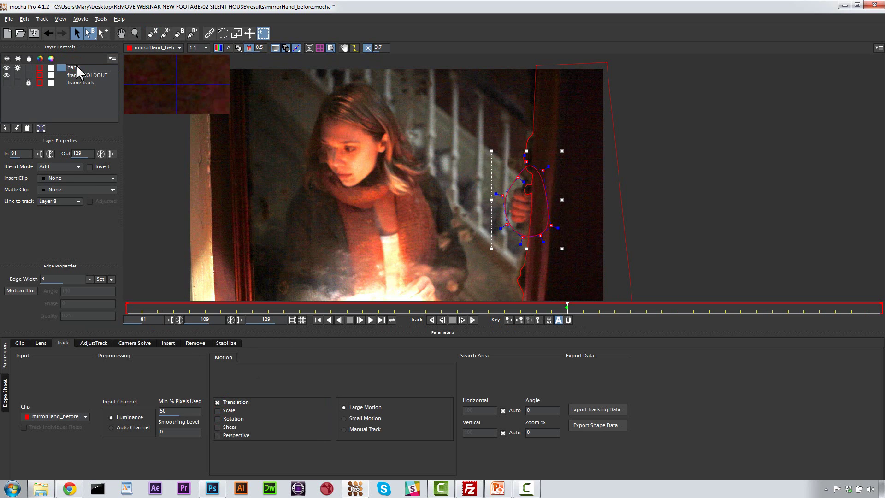
pyautogui.write('d')
pyautogui.press('Return')
# Step: Move the hand layer below frame HOLDOUT in the layer order and track it forwards from frame 109
pyautogui.moveTo(81, 73); pyautogui.dragTo(69, 77)
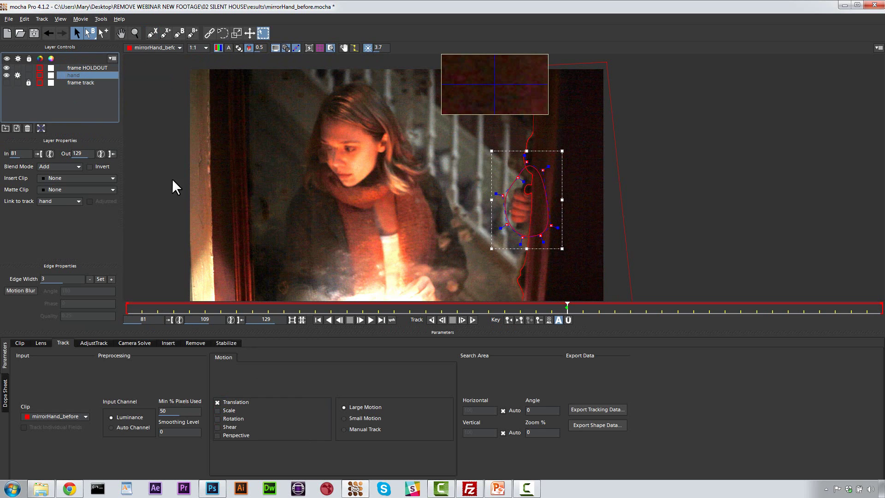
pyautogui.click(474, 320)
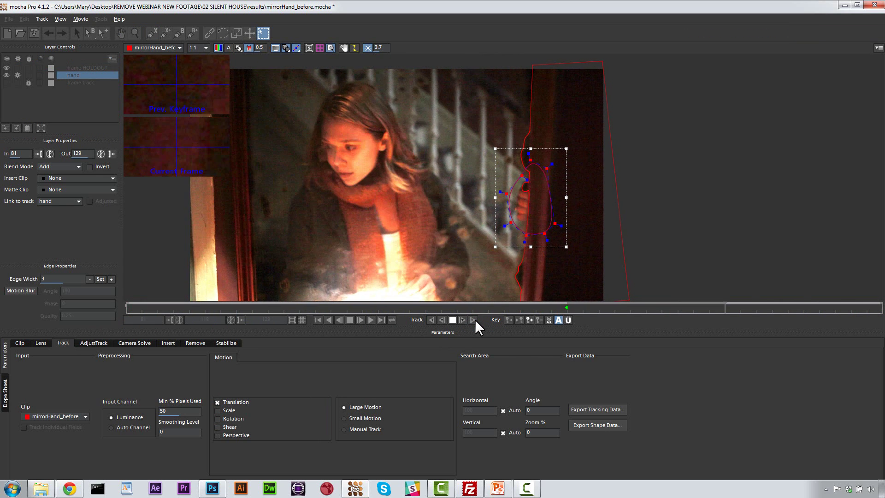
# Step: Track the hand layer forwards from frame 109 to the clip end, and backwards from frame 109 to the clip start
pyautogui.click(473, 320)
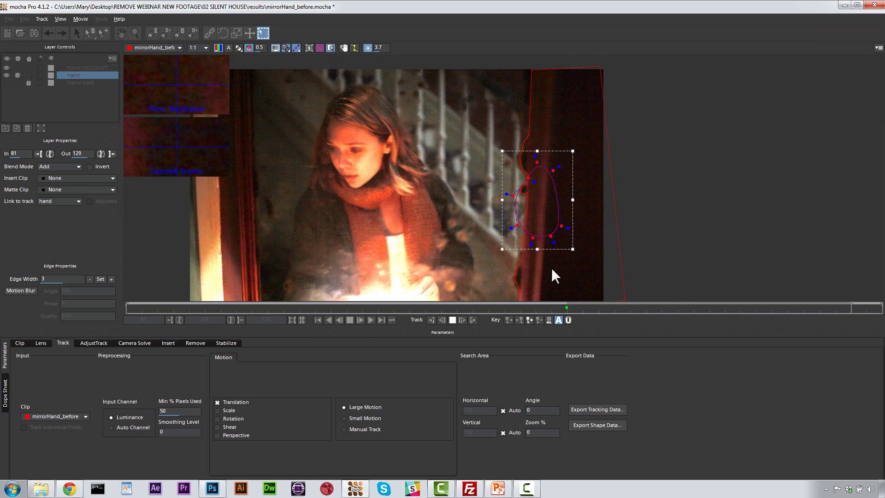
pyautogui.click(567, 307)
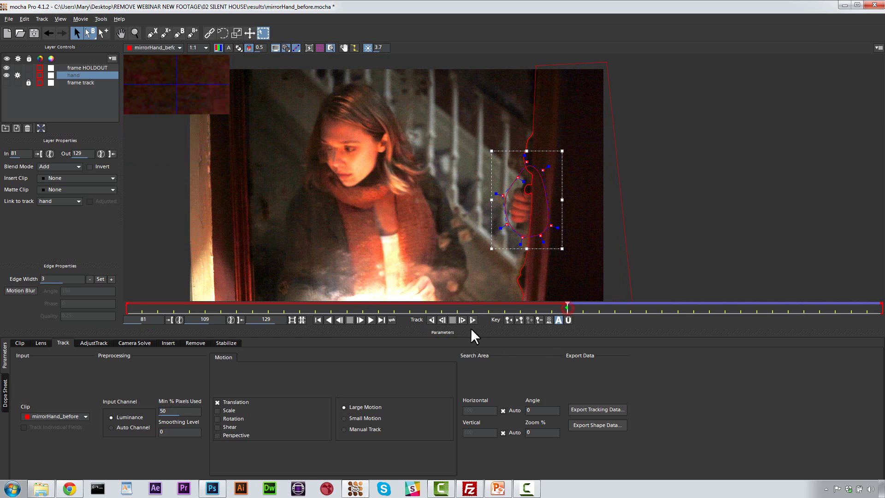
pyautogui.click(432, 320)
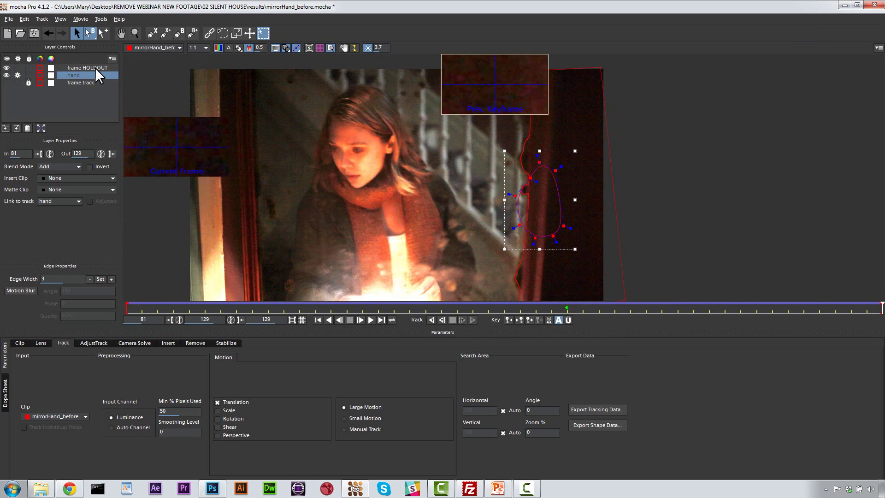
# Step: At frame 129, reshape the frame HOLDOUT spline along the ornate frame edge above the hand by repositioning its control points
pyautogui.click(524, 138)
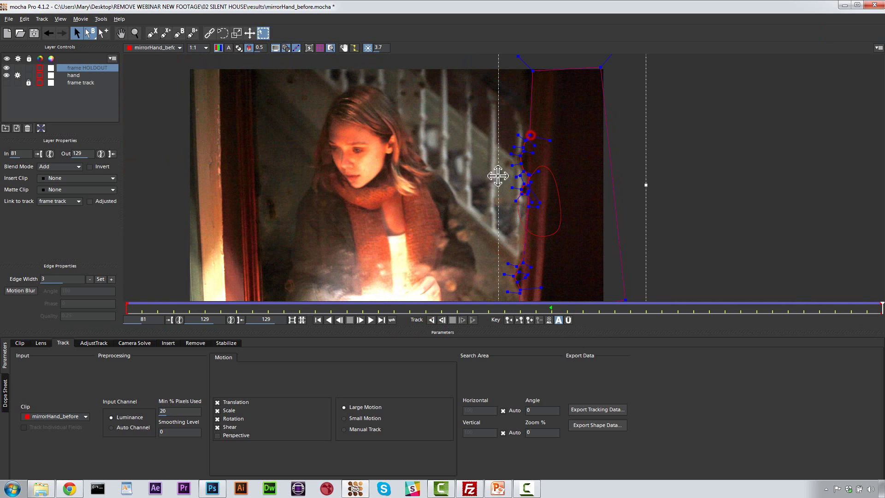
pyautogui.click(135, 33)
pyautogui.moveTo(524, 147); pyautogui.dragTo(526, 74)
pyautogui.moveTo(530, 162); pyautogui.dragTo(523, 88)
pyautogui.press('x')
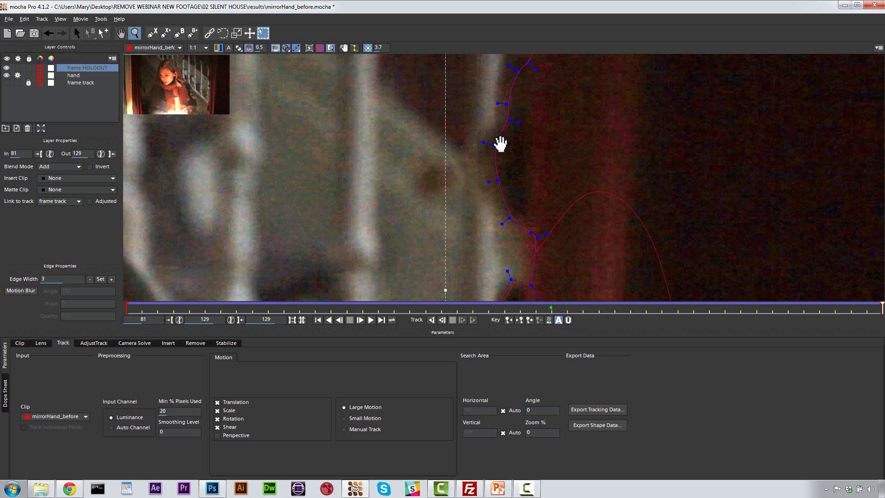
pyautogui.moveTo(501, 140); pyautogui.dragTo(500, 173)
pyautogui.press('z')
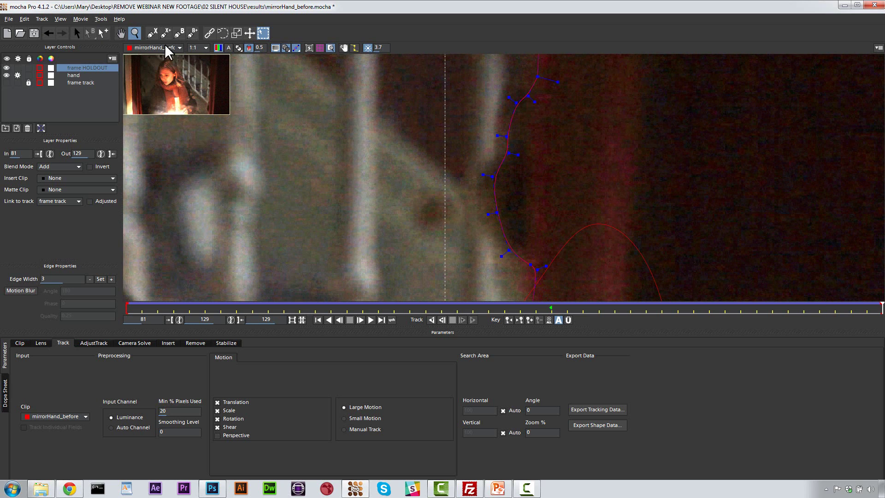
pyautogui.click(77, 34)
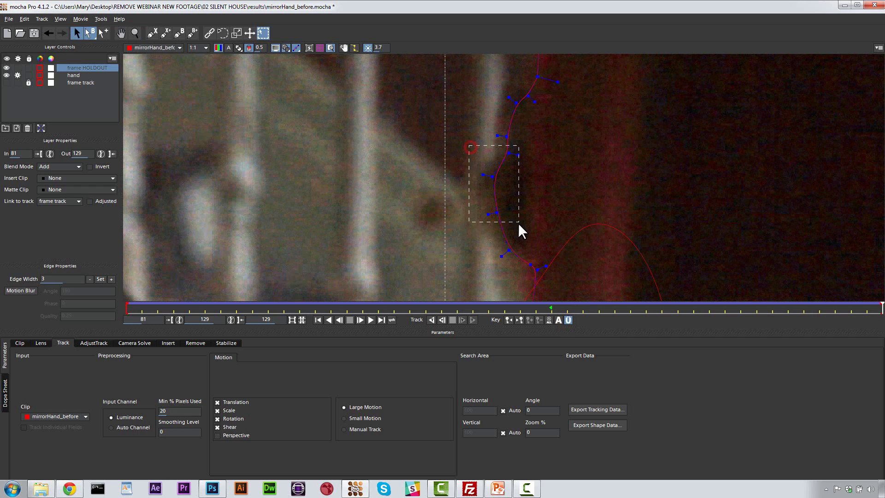
pyautogui.moveTo(504, 199); pyautogui.dragTo(489, 178)
pyautogui.moveTo(519, 103)
pyautogui.mouseDown()
pyautogui.moveTo(512, 91)
pyautogui.moveTo(530, 95)
pyautogui.mouseUp()
# Step: Add a small closed X-spline around the dark spot beside the mirror frame edge to the frame HOLDOUT layer and adjust its curvature
pyautogui.click(165, 33)
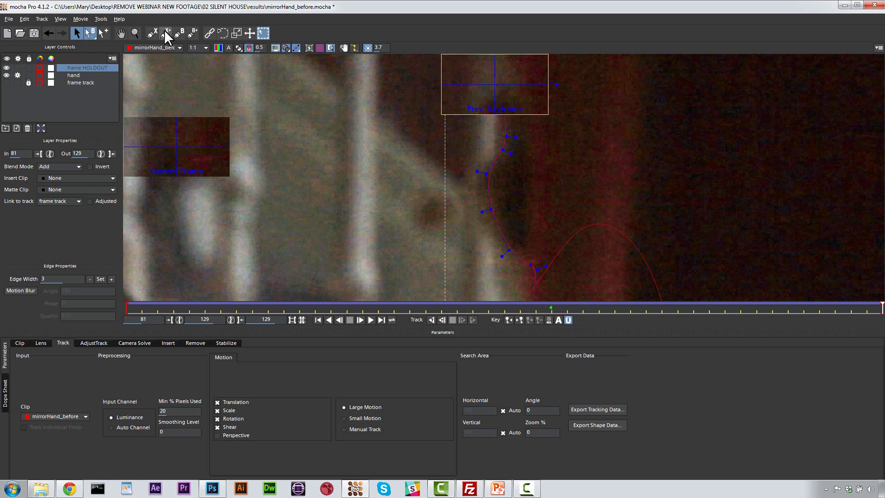
pyautogui.click(440, 191)
pyautogui.click(430, 193)
pyautogui.click(418, 208)
pyautogui.click(418, 223)
pyautogui.click(436, 229)
pyautogui.click(448, 226)
pyautogui.click(453, 202)
pyautogui.click(440, 191)
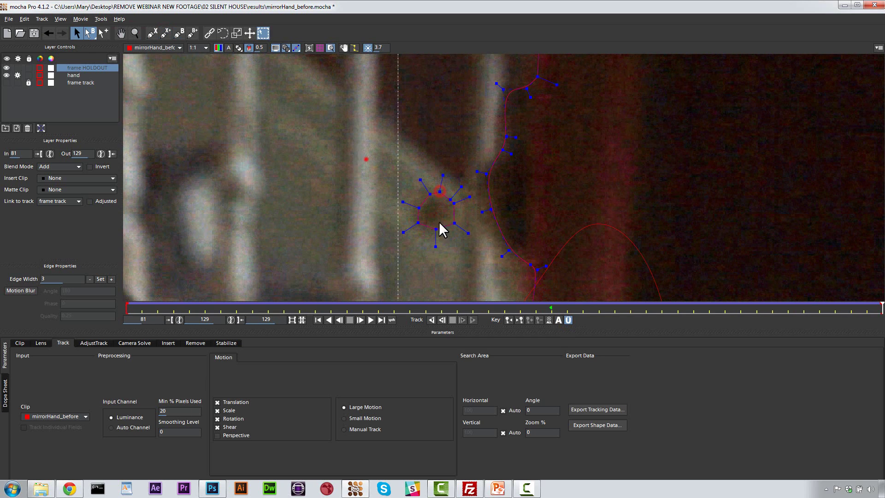
pyautogui.moveTo(477, 262); pyautogui.dragTo(477, 261)
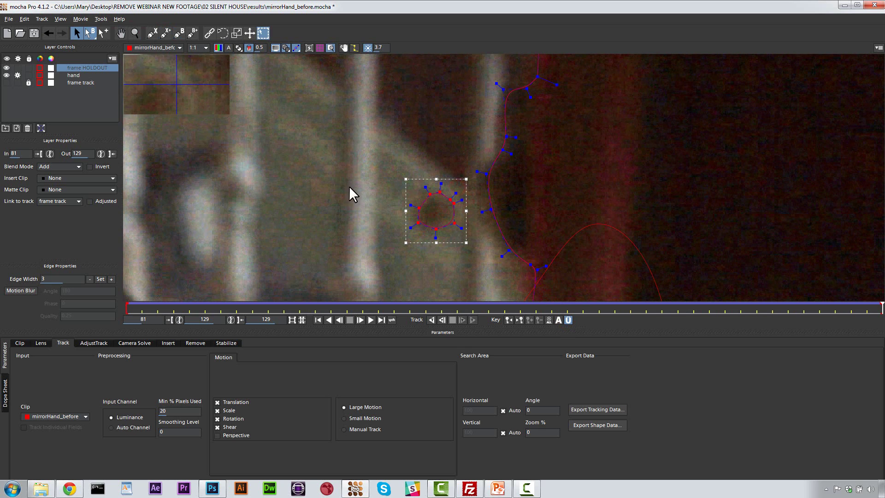
pyautogui.press('z')
pyautogui.moveTo(237, 83); pyautogui.dragTo(471, 223)
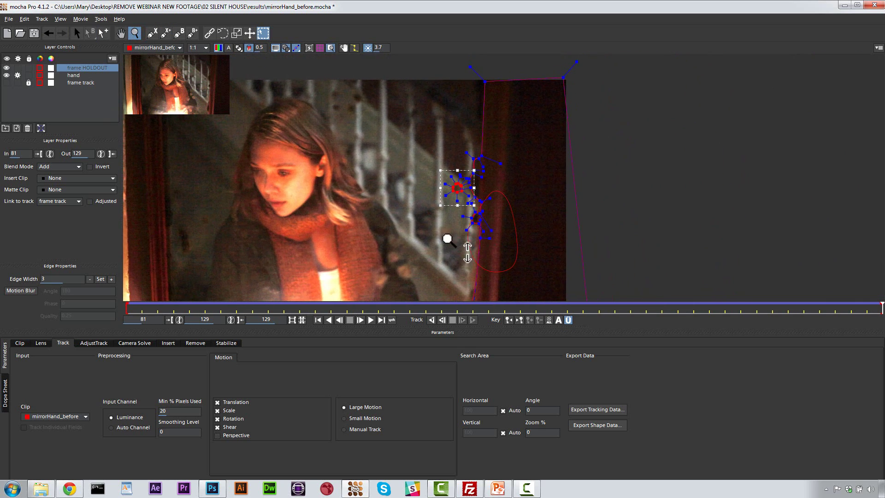
pyautogui.click(90, 33)
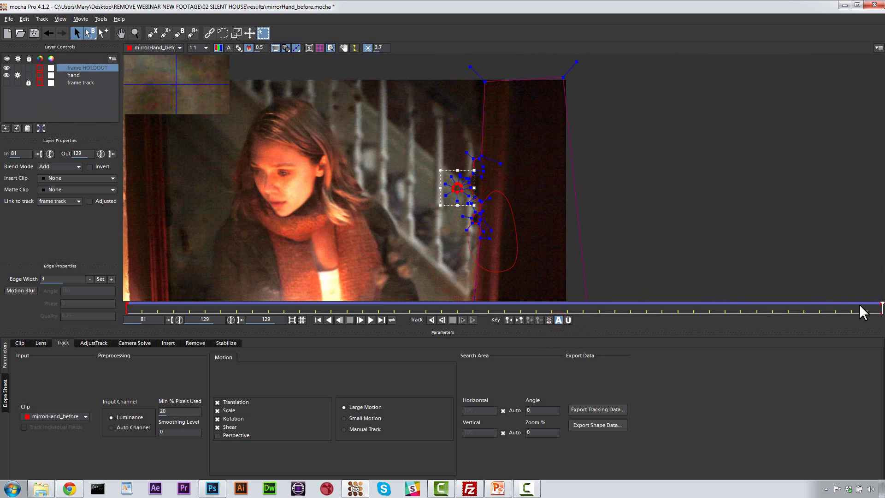
# Step: At frame 99, move the hand spline's left control point slightly inwards towards the fingers
pyautogui.moveTo(876, 307); pyautogui.dragTo(339, 314)
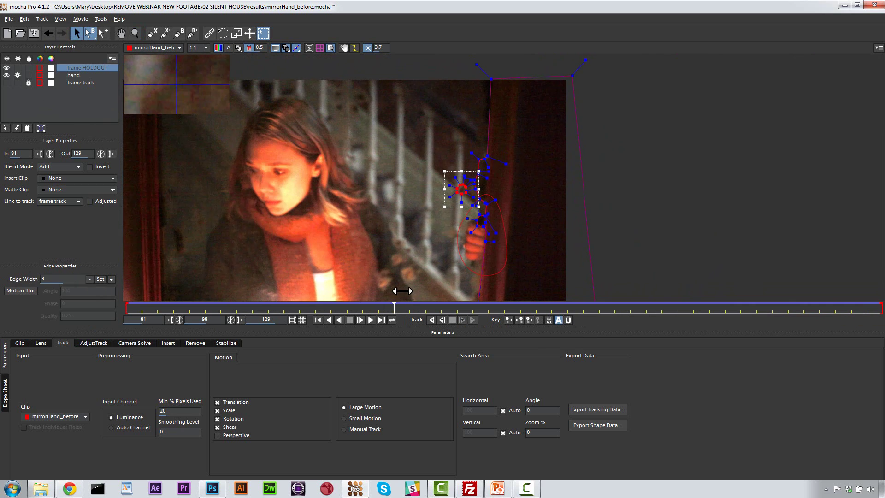
pyautogui.click(455, 260)
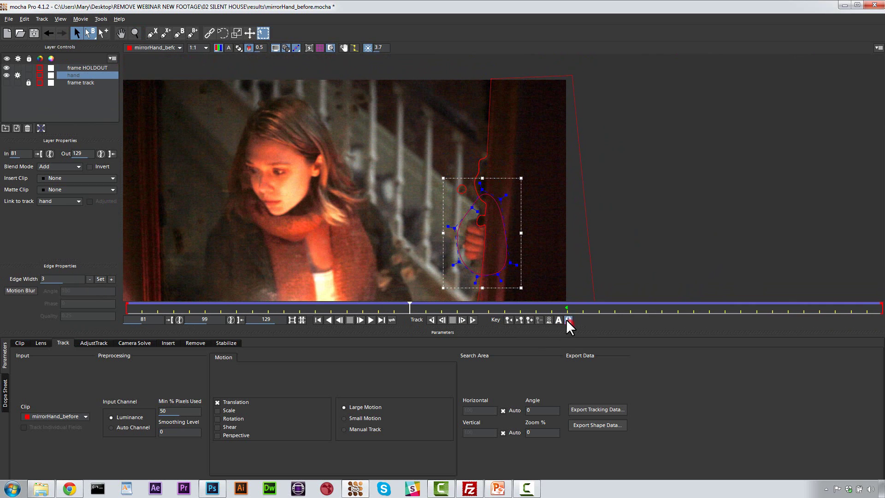
pyautogui.moveTo(457, 229); pyautogui.dragTo(460, 230)
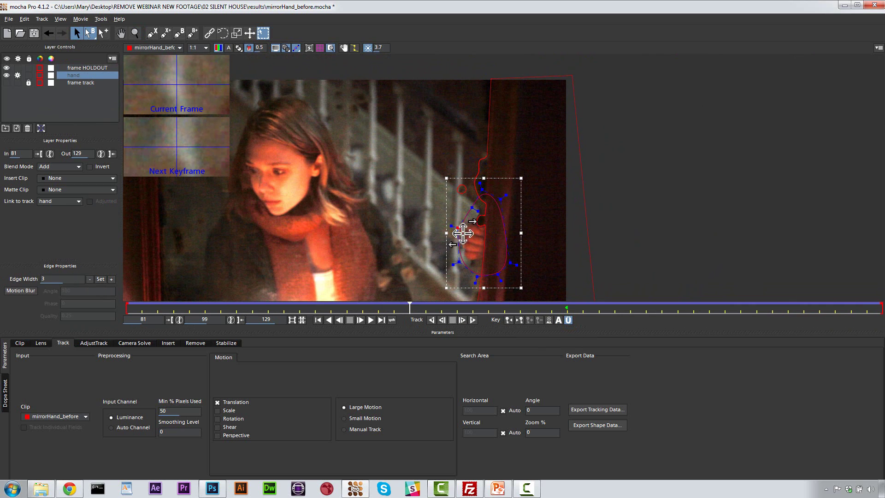
# Step: At frame 99, draw a closed X-spline around the bannister rail and spindles beside the mirror frame as a new layer and refine its points
pyautogui.click(68, 68)
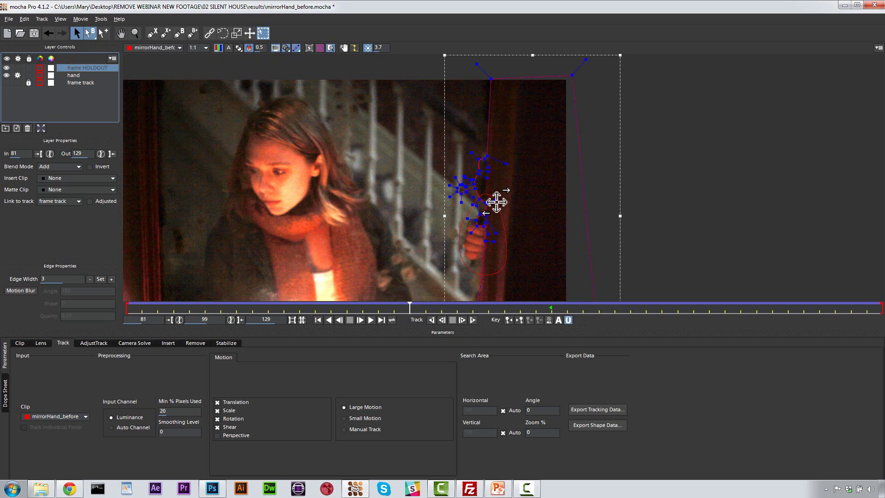
pyautogui.click(153, 33)
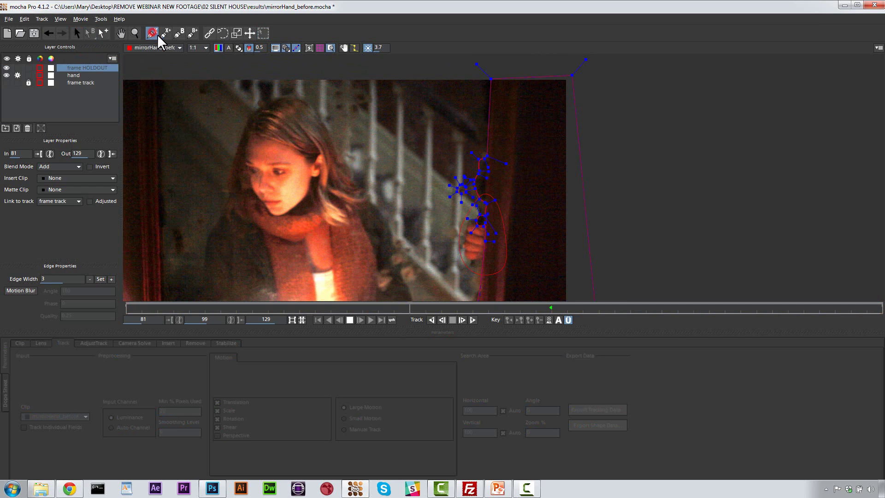
pyautogui.click(393, 91)
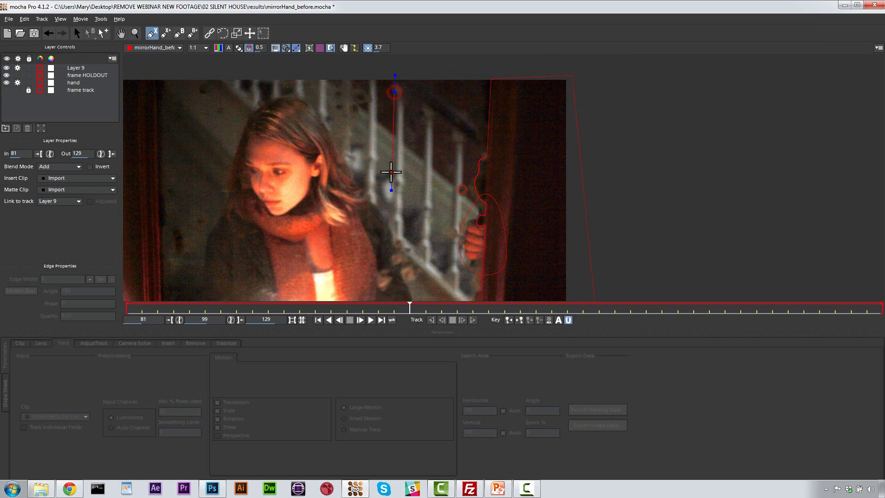
pyautogui.click(393, 189)
pyautogui.click(397, 207)
pyautogui.click(403, 225)
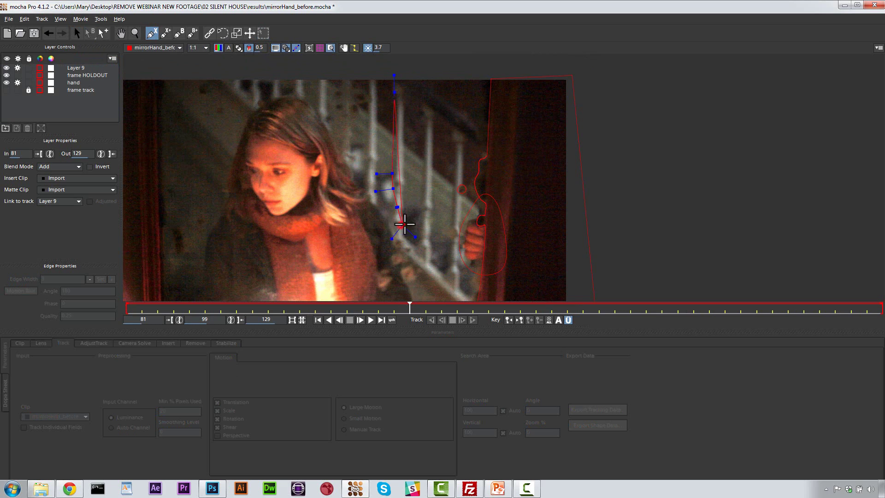
pyautogui.click(415, 223)
pyautogui.click(407, 178)
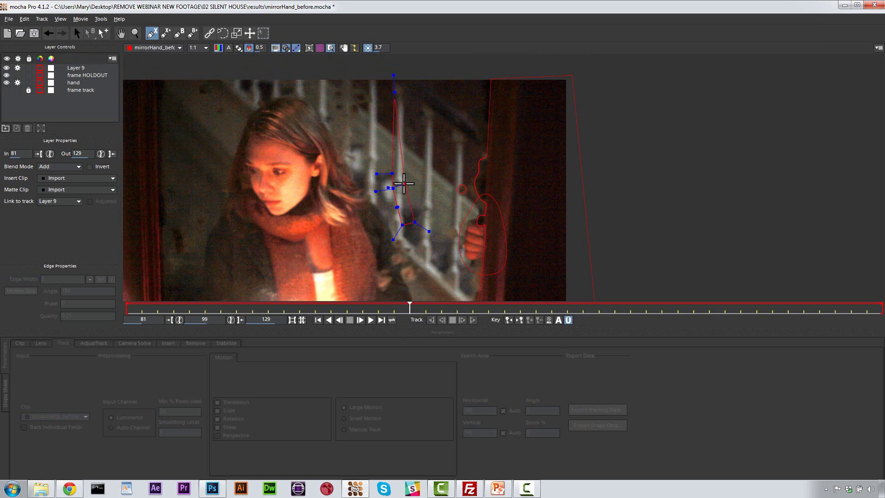
pyautogui.click(406, 134)
pyautogui.click(414, 104)
pyautogui.click(427, 118)
pyautogui.click(425, 176)
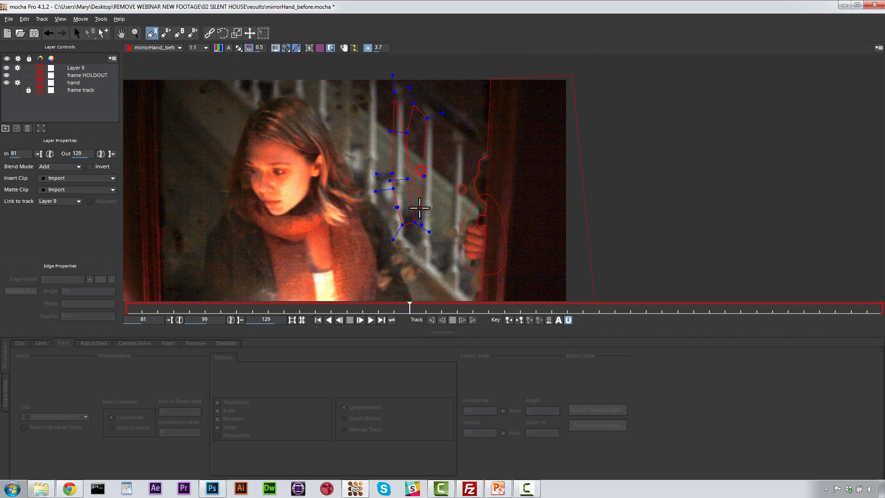
pyautogui.click(419, 258)
pyautogui.click(440, 277)
pyautogui.click(440, 248)
pyautogui.click(437, 165)
pyautogui.click(438, 138)
pyautogui.click(452, 125)
pyautogui.click(454, 149)
pyautogui.click(451, 177)
pyautogui.click(449, 257)
pyautogui.click(445, 291)
pyautogui.click(458, 299)
pyautogui.click(465, 271)
pyautogui.click(482, 274)
pyautogui.click(486, 154)
pyautogui.click(478, 138)
pyautogui.click(468, 110)
pyautogui.click(447, 93)
pyautogui.click(409, 81)
pyautogui.click(392, 94)
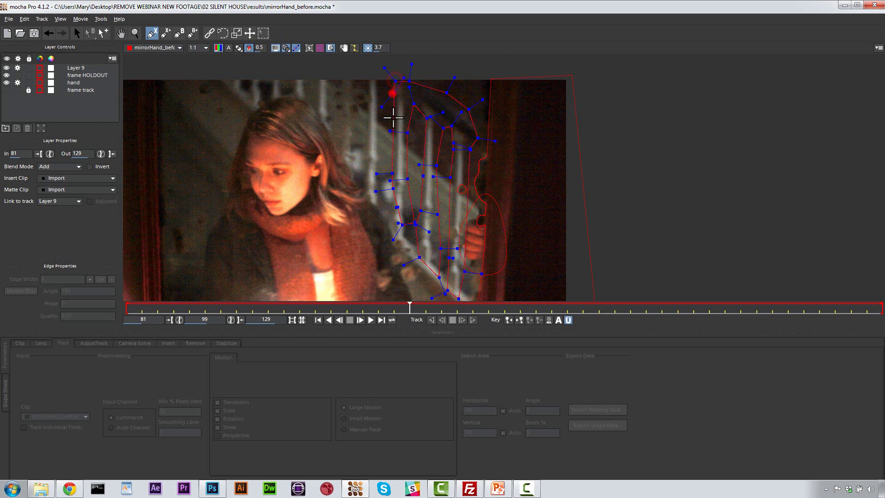
pyautogui.rightClick(393, 111)
pyautogui.moveTo(391, 209); pyautogui.dragTo(409, 224)
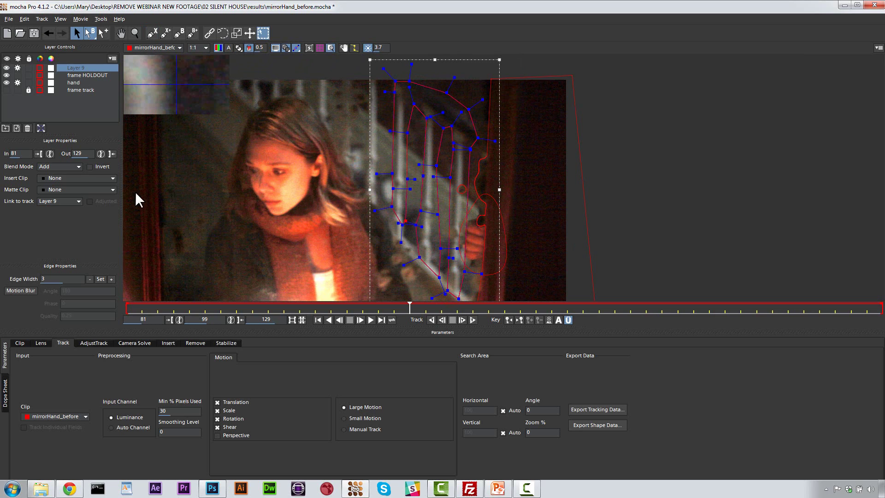
# Step: Rename the new spline layer as bannister and exclude Shear from its tracking motion
pyautogui.doubleClick(80, 65)
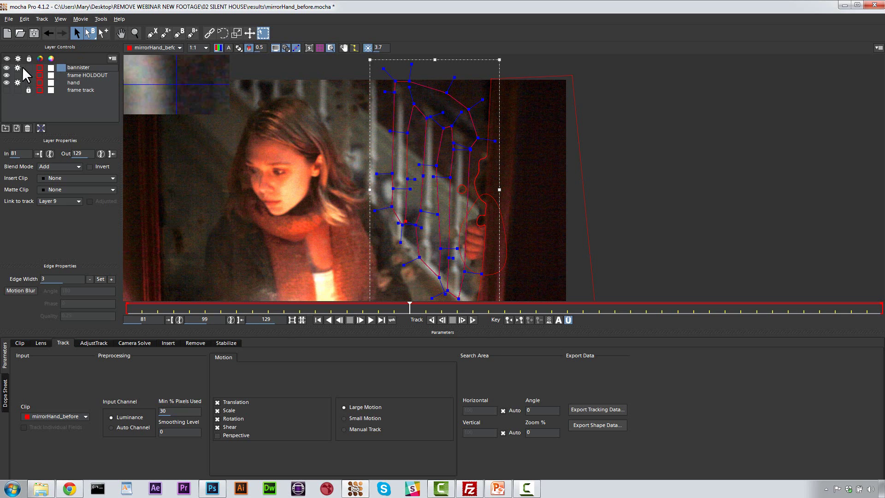
pyautogui.click(218, 426)
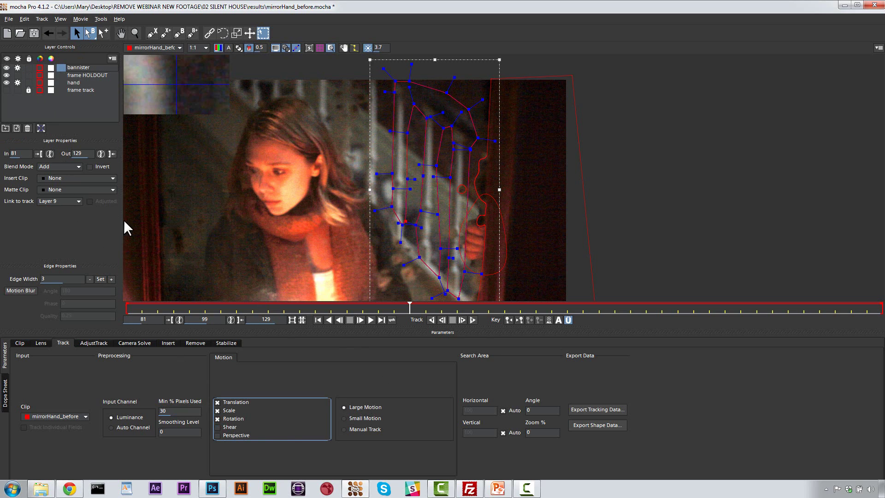
pyautogui.click(83, 68)
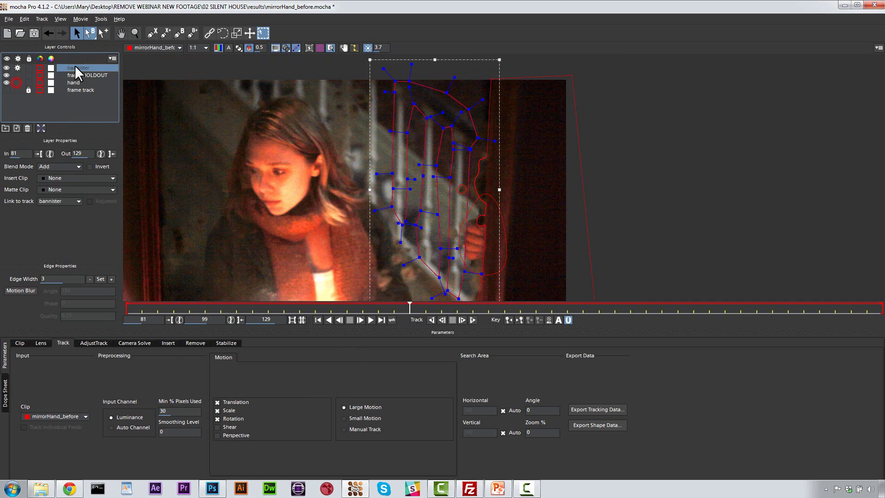
# Step: Move the bannister layer below hand in the layer order and track it forwards from frame 99 with the planar grid shown
pyautogui.moveTo(84, 67); pyautogui.dragTo(82, 82)
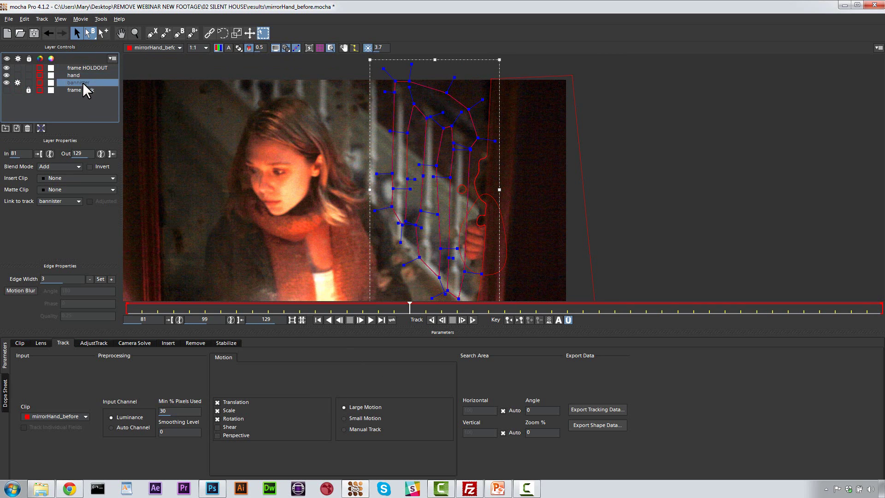
pyautogui.click(82, 67)
pyautogui.click(77, 75)
pyautogui.click(77, 82)
pyautogui.click(471, 319)
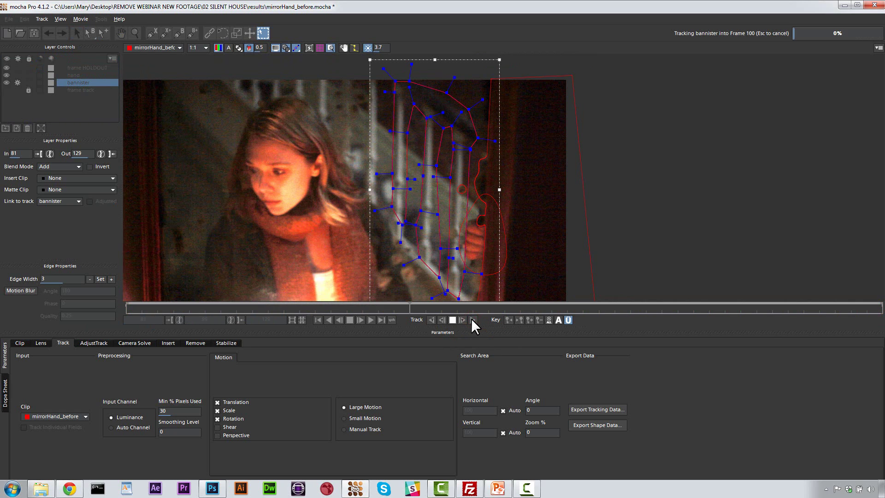
pyautogui.click(471, 319)
pyautogui.click(319, 47)
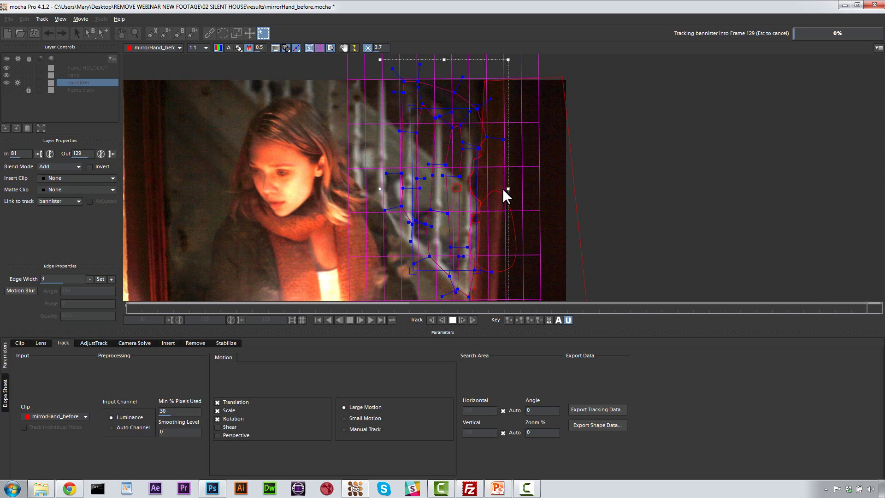
# Step: Track the bannister layer backwards from frame 99 and scrub from the clip start to frame 102 to check the grid
pyautogui.click(415, 309)
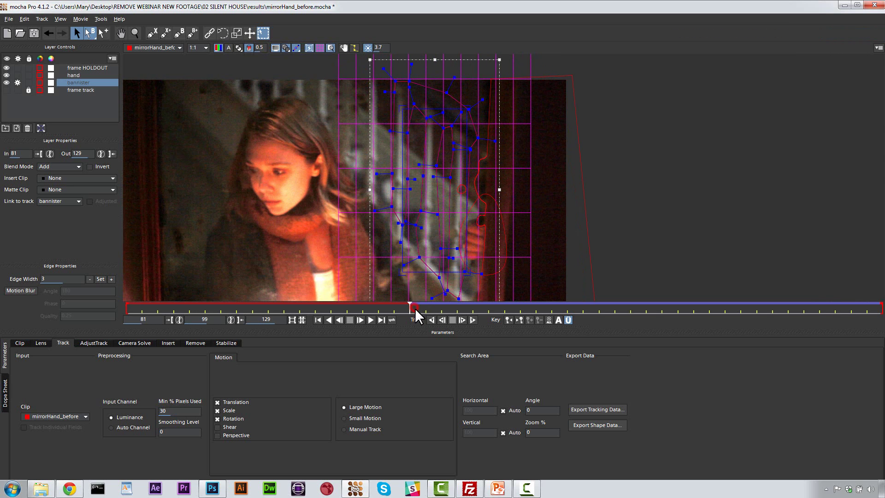
pyautogui.click(431, 320)
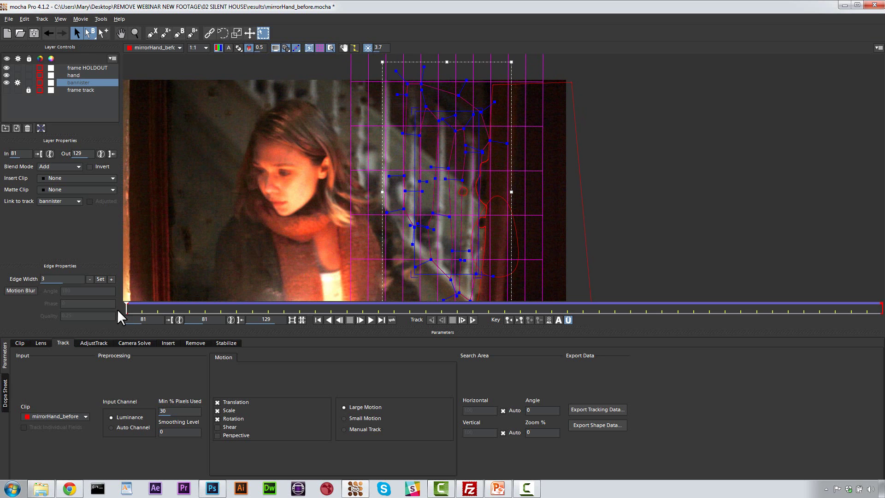
pyautogui.moveTo(128, 305); pyautogui.dragTo(457, 292)
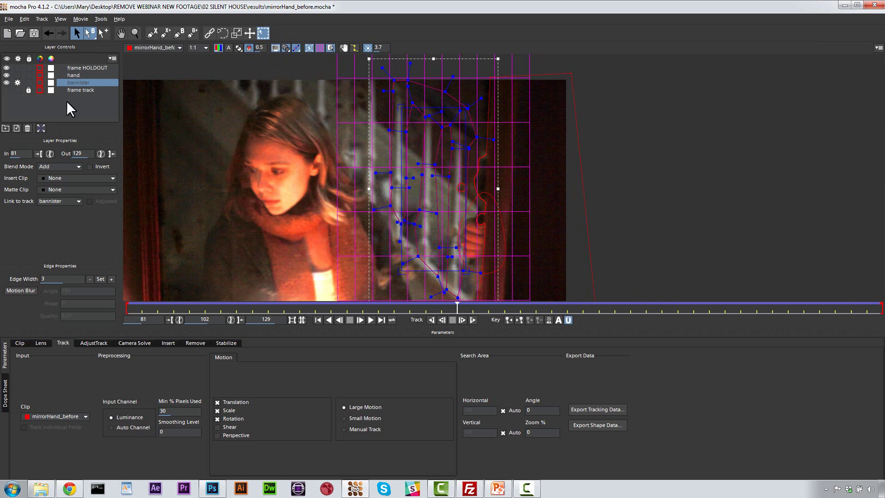
# Step: Turn off tracking for the bannister layer, lock bannister and frame HOLDOUT, and hide the bannister spline
pyautogui.click(17, 82)
pyautogui.moveTo(26, 83); pyautogui.dragTo(26, 90)
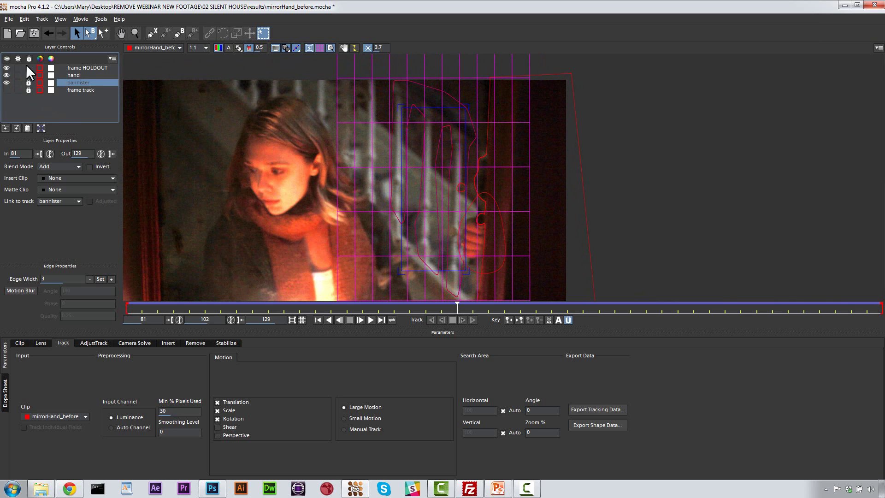
pyautogui.click(28, 68)
pyautogui.click(8, 84)
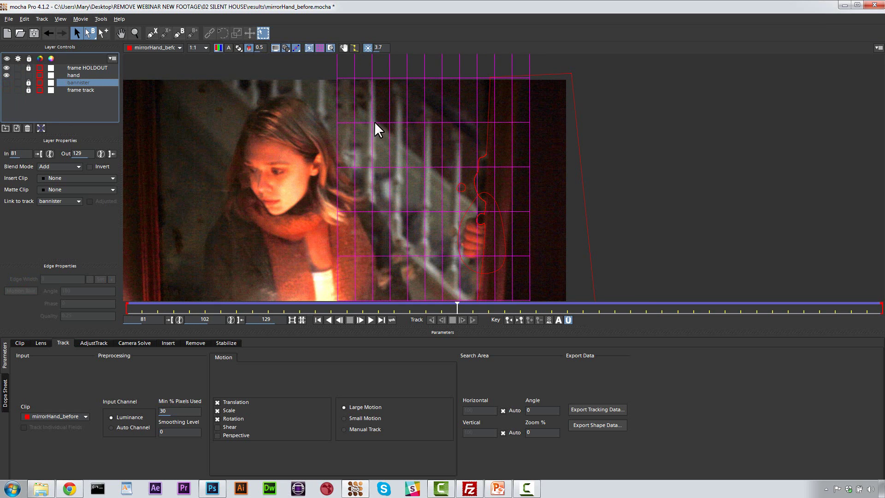
# Step: Draw a closed X-spline layer around the whole hand, door frame and bannister area on the right side of the picture
pyautogui.click(152, 32)
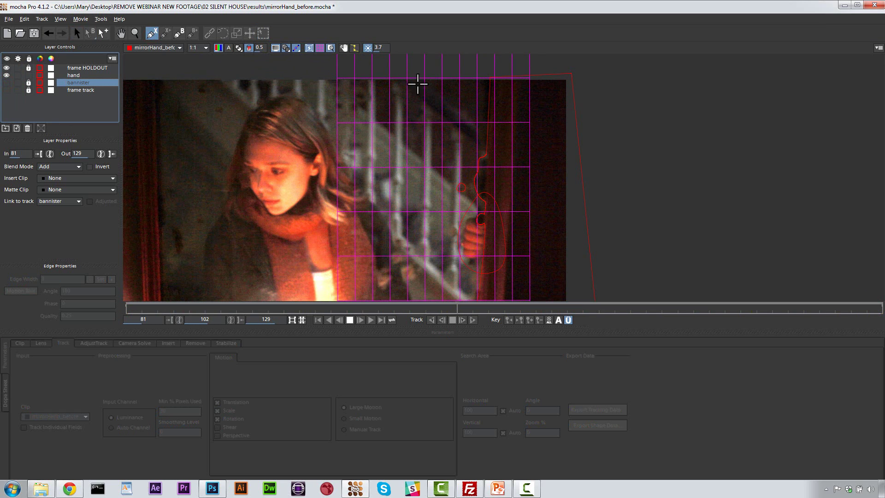
pyautogui.click(412, 71)
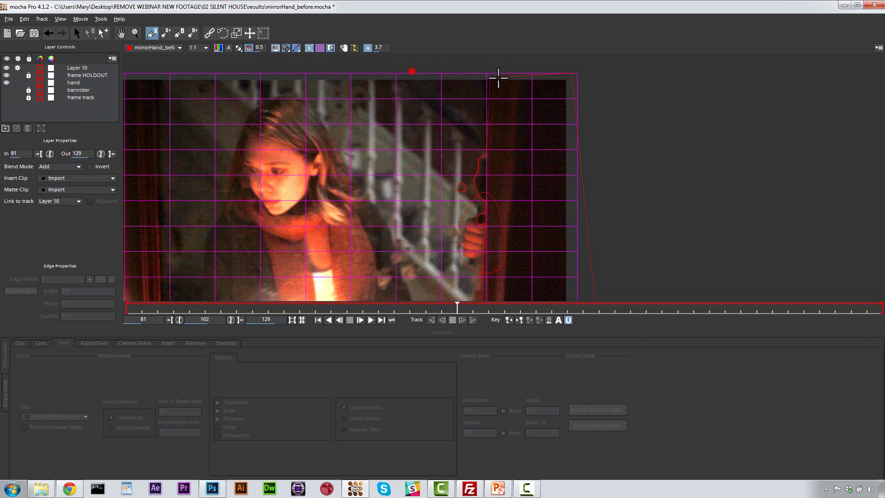
pyautogui.click(585, 77)
pyautogui.click(562, 271)
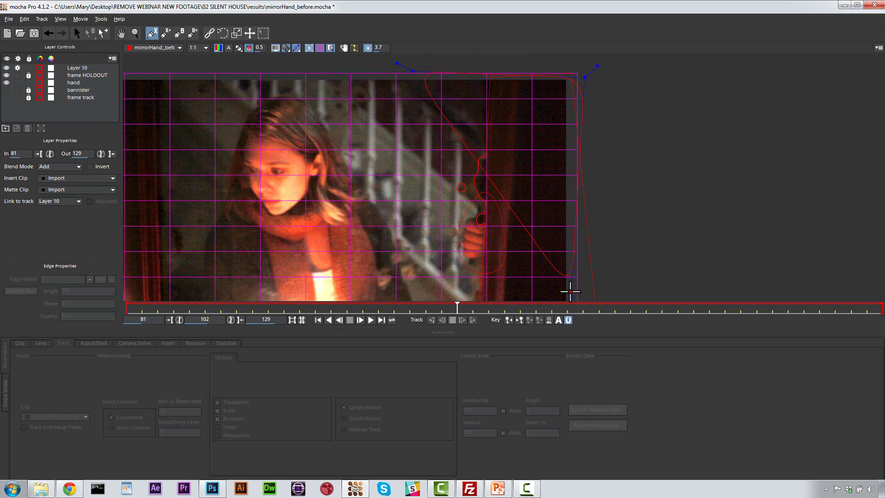
pyautogui.press('x')
pyautogui.moveTo(570, 293); pyautogui.dragTo(566, 229)
pyautogui.rightClick(559, 260)
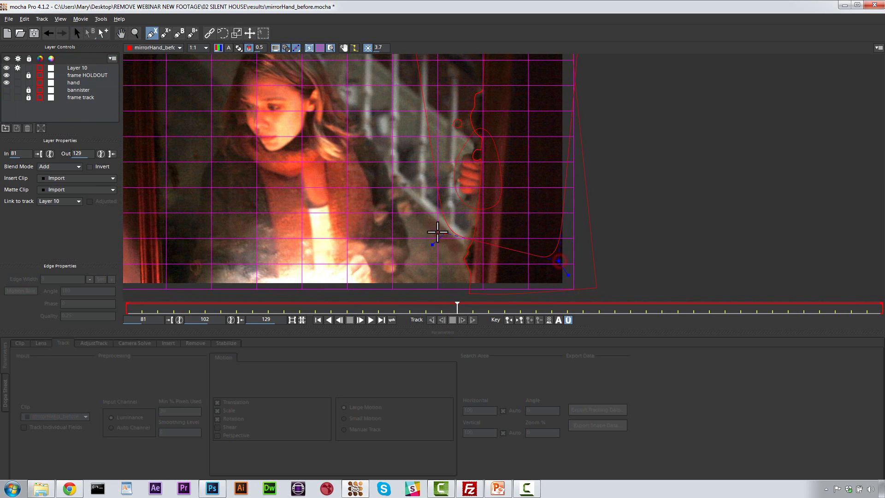
pyautogui.press('x')
pyautogui.moveTo(431, 200); pyautogui.dragTo(415, 165)
pyautogui.press('s')
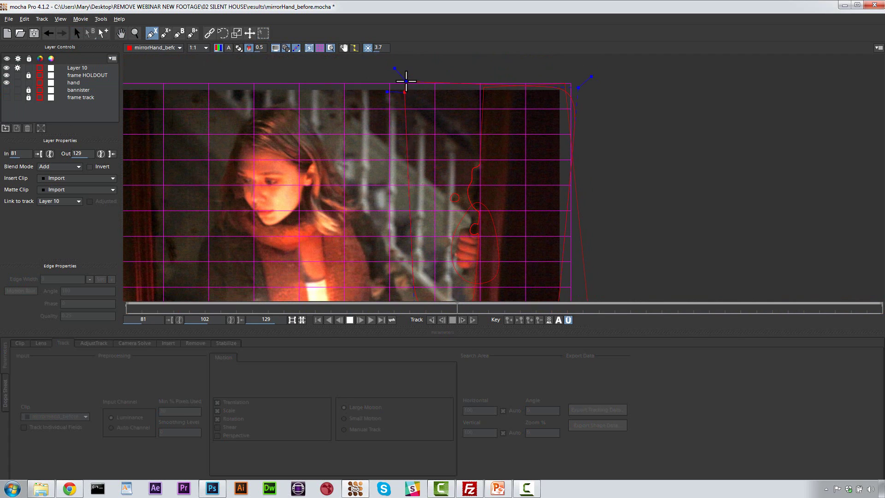
pyautogui.click(470, 219)
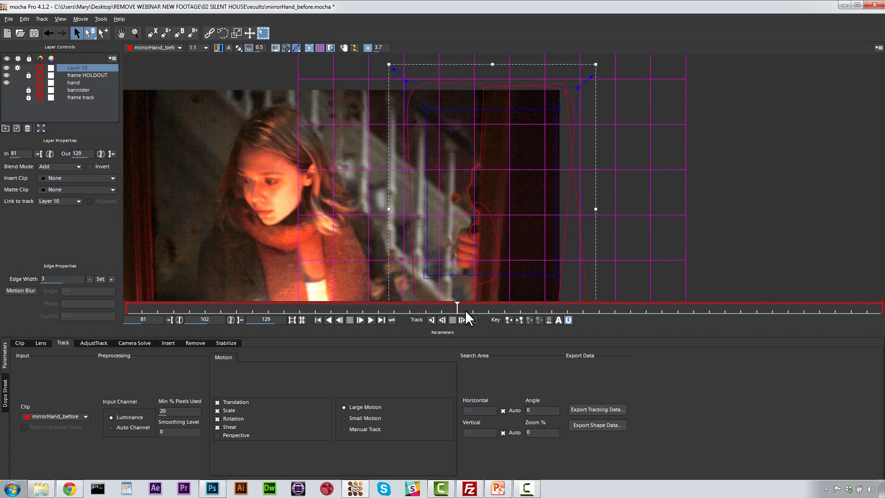
# Step: Rename the new spline layer as BG and place it below hand and above bannister in the layer order
pyautogui.doubleClick(84, 67)
pyautogui.press('Return')
pyautogui.moveTo(85, 68); pyautogui.dragTo(75, 84)
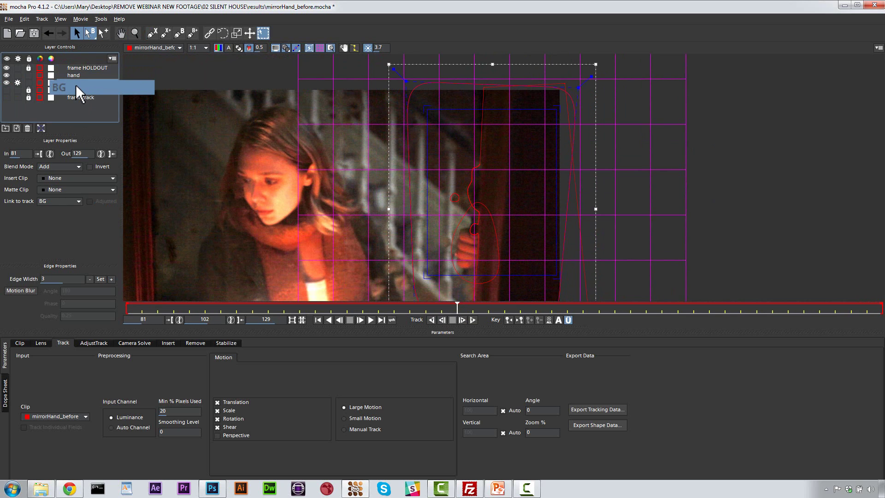
# Step: Link the BG layer to the bannister track and scrub to frame 110 to check how it follows
pyautogui.click(46, 201)
pyautogui.click(56, 219)
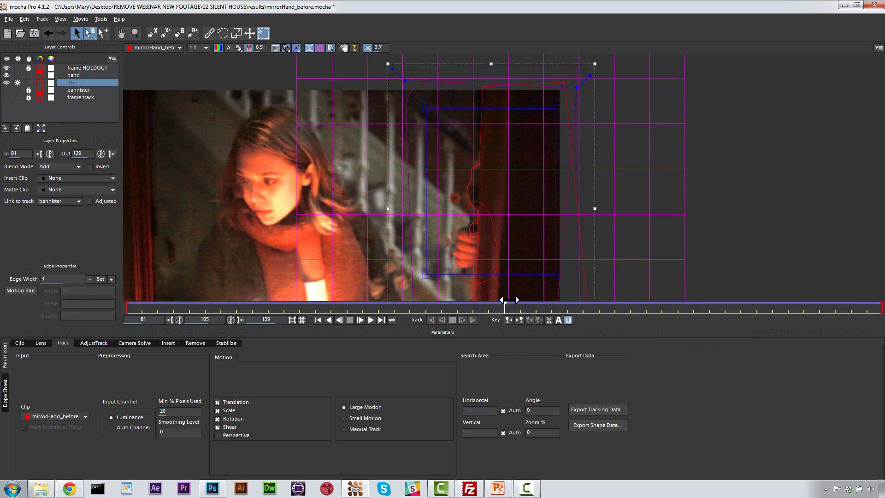
pyautogui.moveTo(607, 303); pyautogui.dragTo(583, 299)
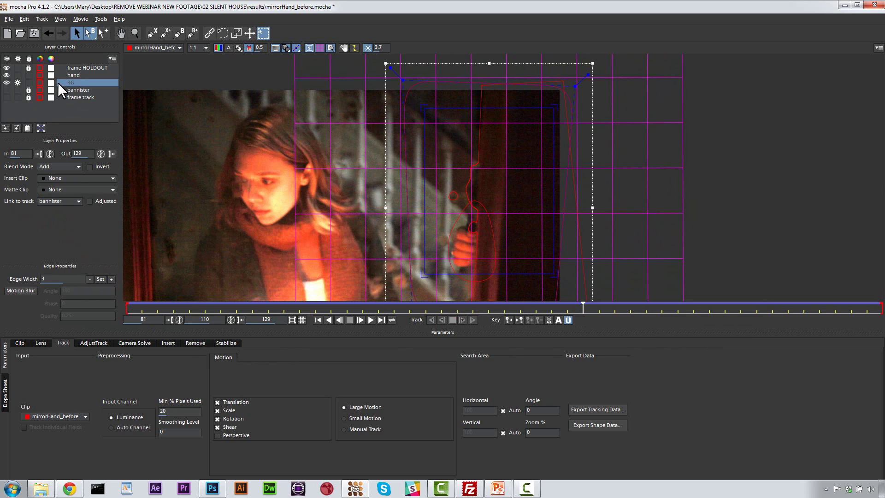
# Step: Start and cancel a Remove render of BG at frame 110, and create a cleanplate clip from that frame instead
pyautogui.click(190, 343)
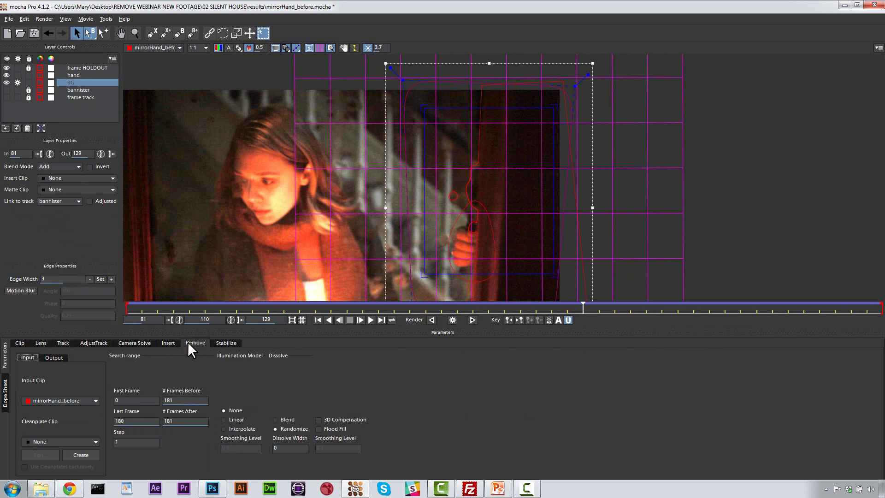
pyautogui.click(453, 320)
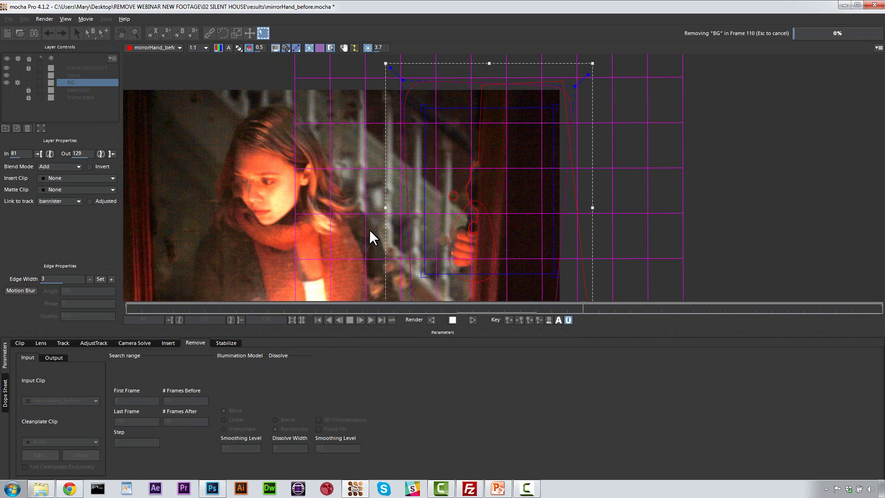
pyautogui.click(452, 320)
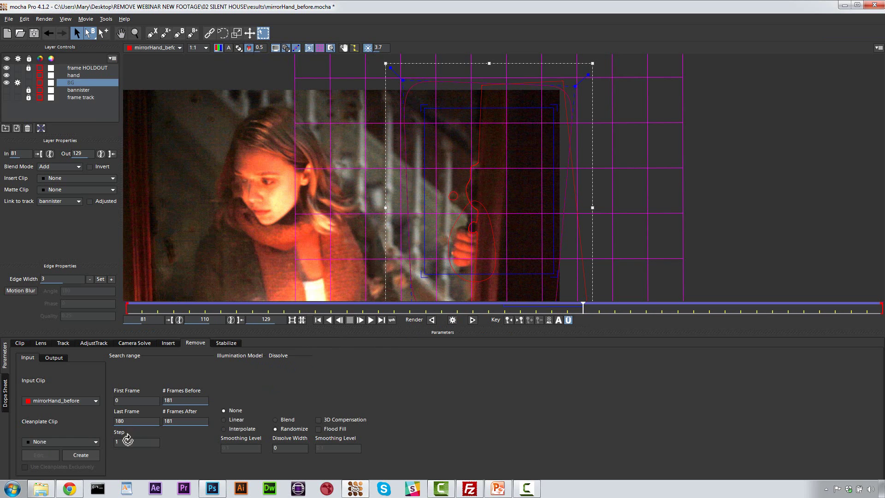
pyautogui.click(87, 452)
# Step: Switch to Photoshop and browse for a file to open in the results folder of 02 SILENT HOUSE
pyautogui.click(212, 489)
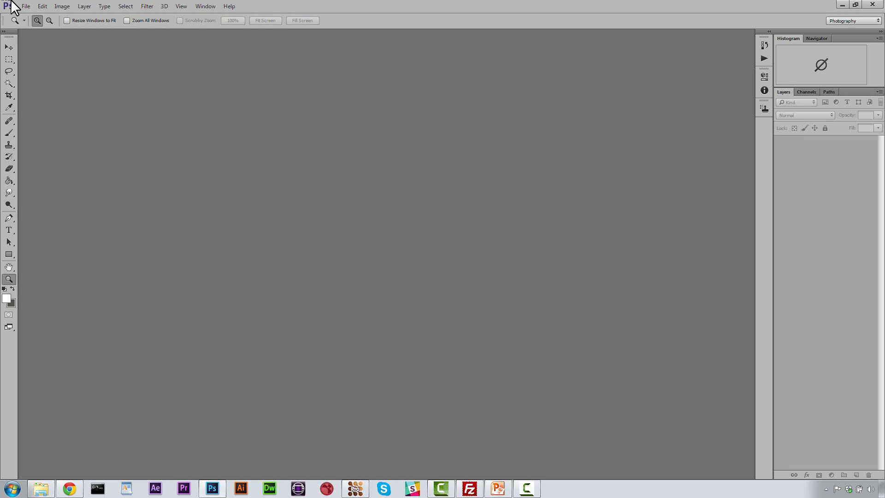
pyautogui.click(24, 6)
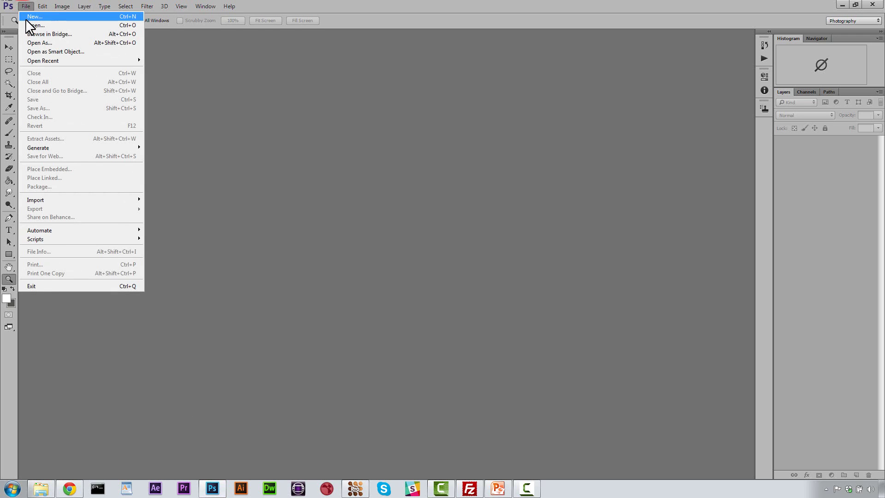
pyautogui.click(28, 25)
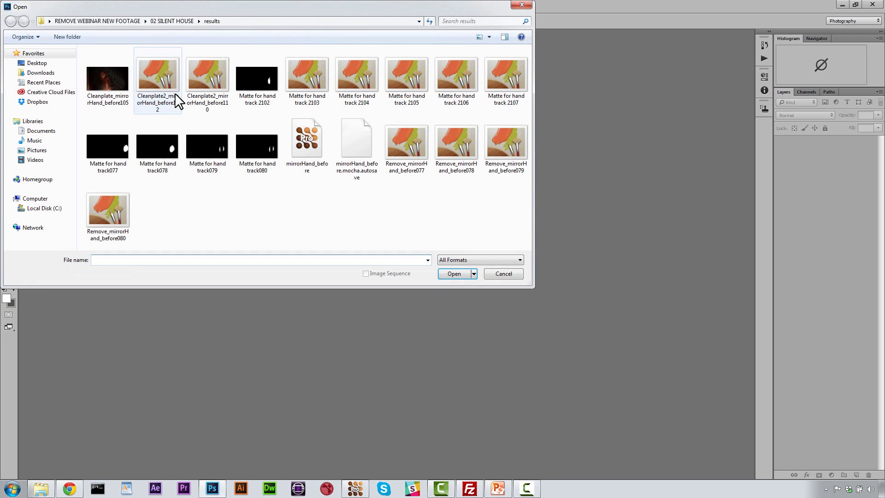
pyautogui.click(37, 62)
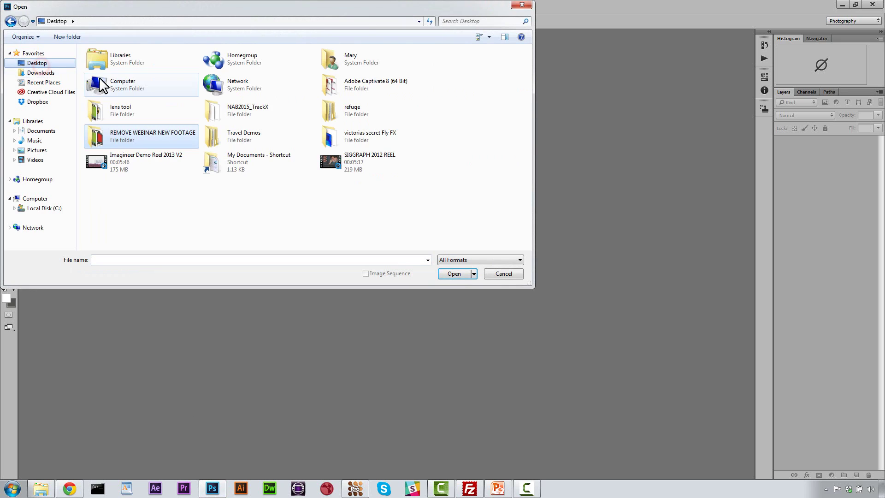
pyautogui.doubleClick(164, 139)
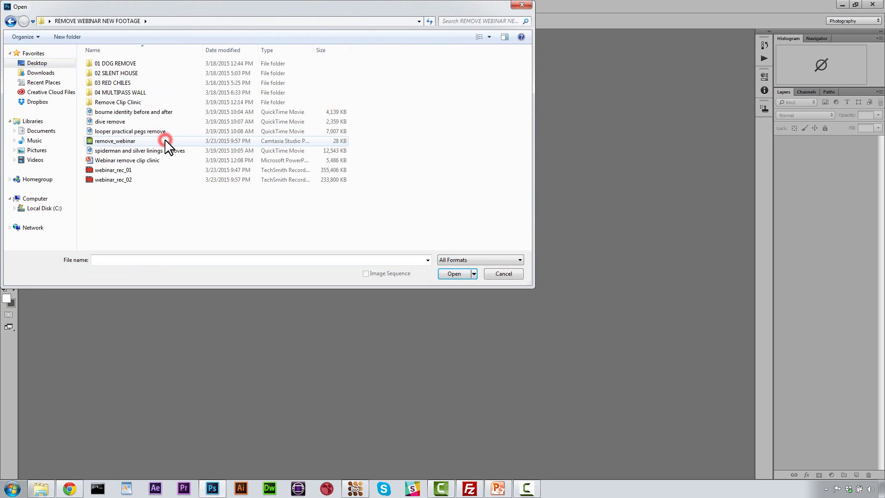
pyautogui.doubleClick(119, 74)
pyautogui.doubleClick(115, 70)
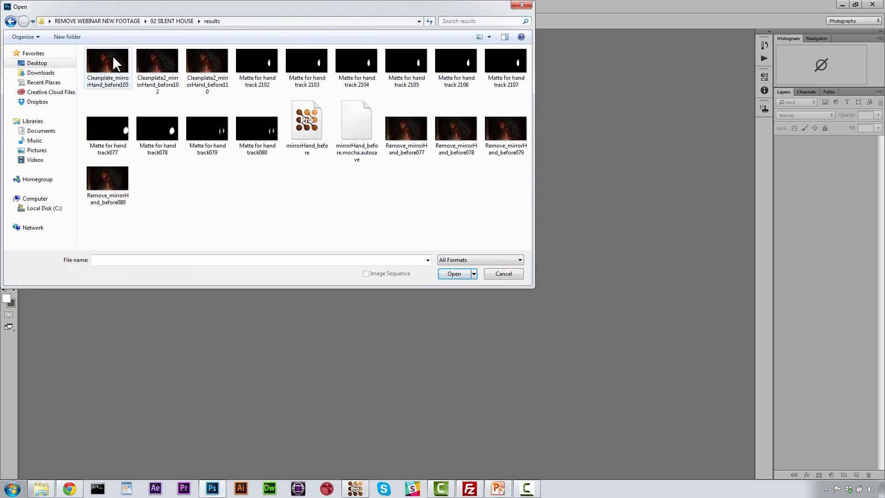
# Step: Switch back to mocha Pro to check the cleanplate clip listed for the BG layer
pyautogui.click(355, 488)
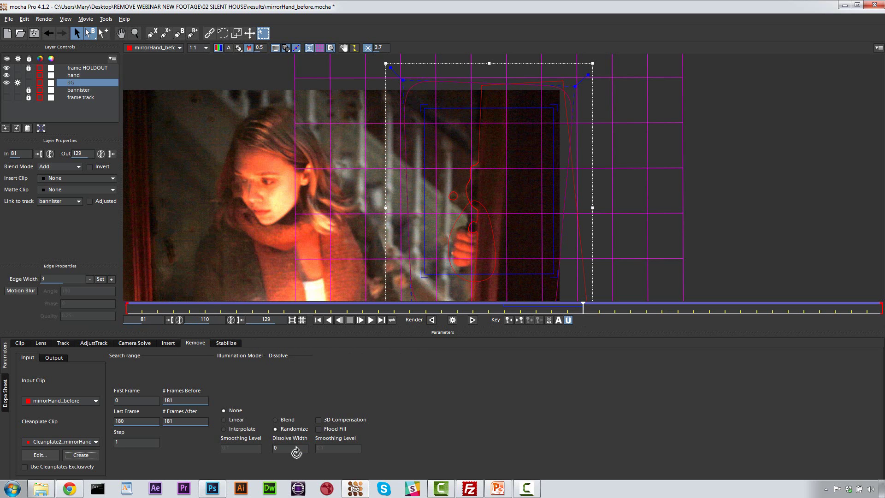
pyautogui.click(354, 490)
pyautogui.click(354, 489)
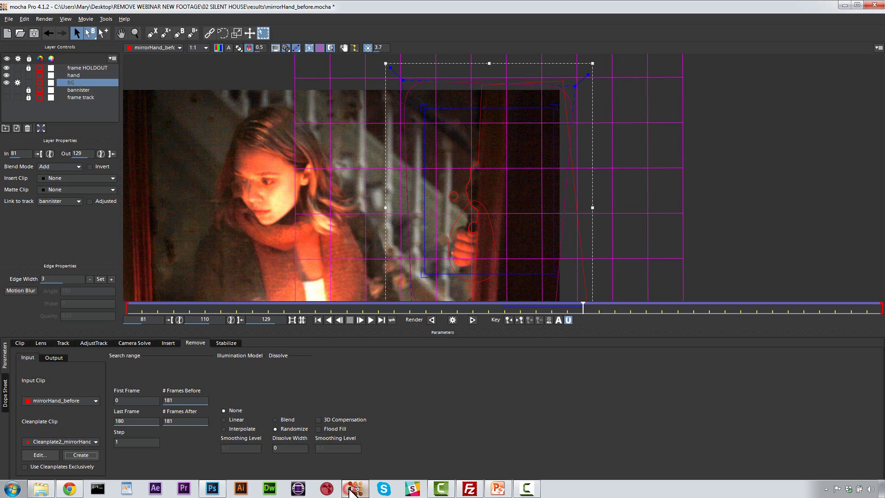
# Step: Switch to Photoshop and open the clean plate image Cleanplate2_mirrorHand_before110
pyautogui.click(222, 489)
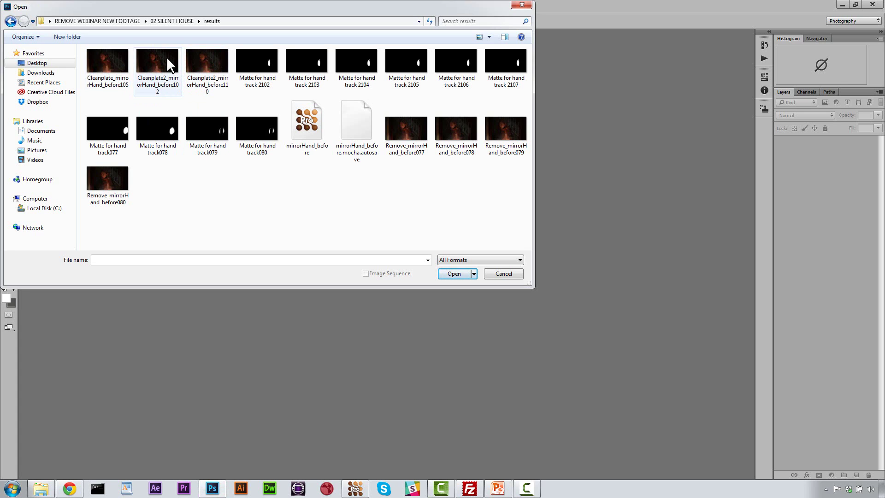
pyautogui.click(202, 65)
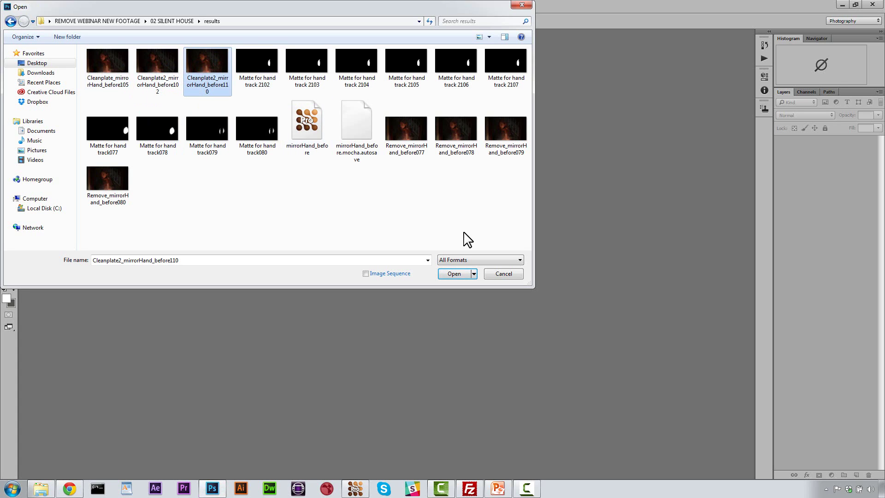
pyautogui.click(452, 276)
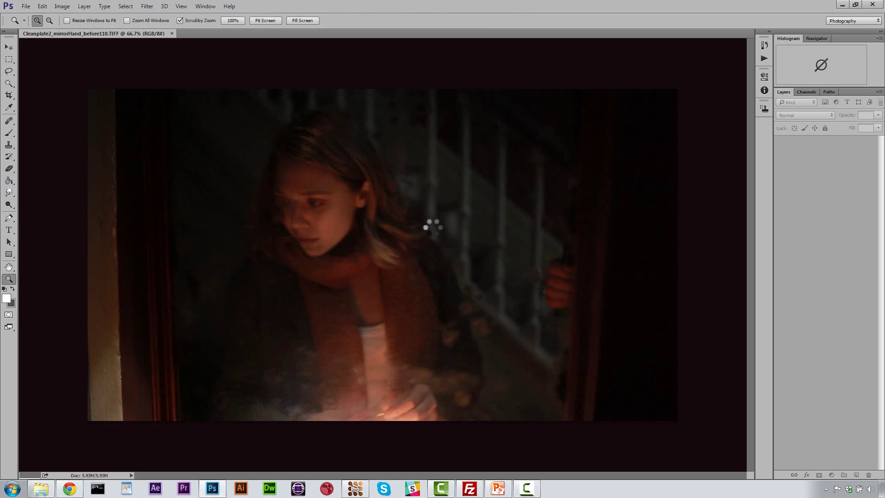
# Step: Clone Stamp a bannister spindle and wall area over the spindle beside the hand and down across the fingers and door frame edge
pyautogui.click(578, 291)
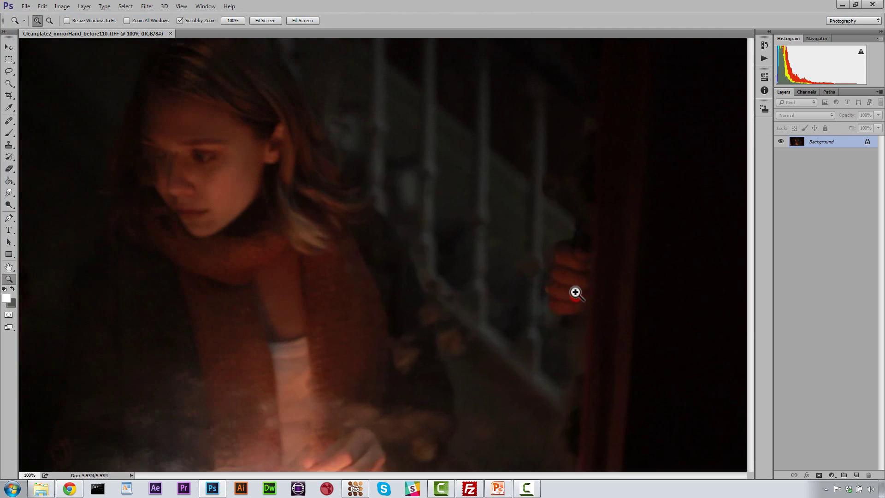
pyautogui.moveTo(599, 253); pyautogui.dragTo(545, 251)
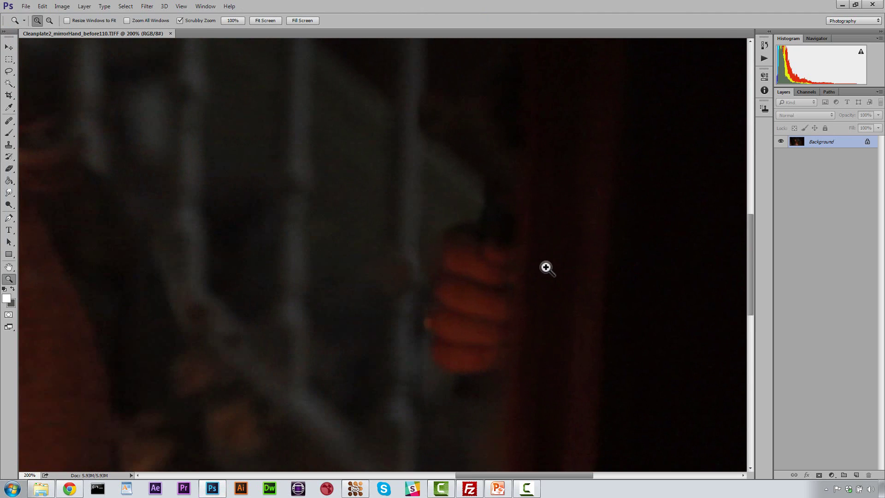
pyautogui.keyDown('alt'); pyautogui.click(547, 268); pyautogui.keyUp('alt')
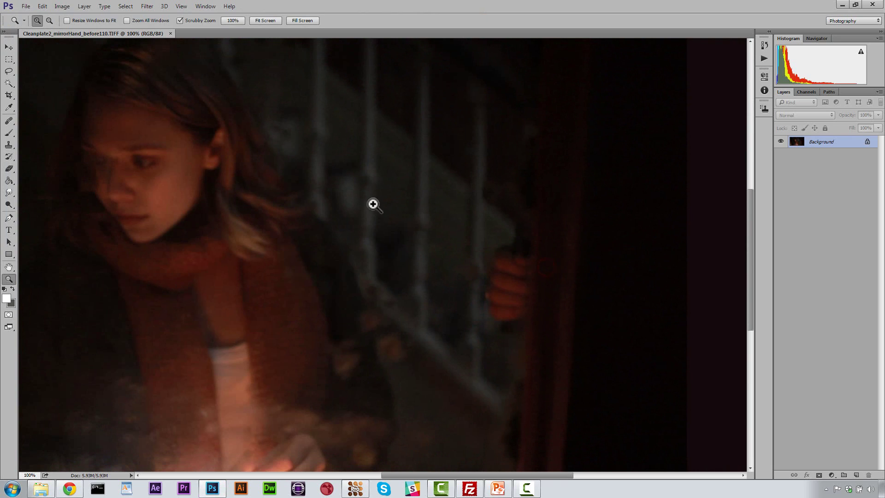
pyautogui.click(9, 145)
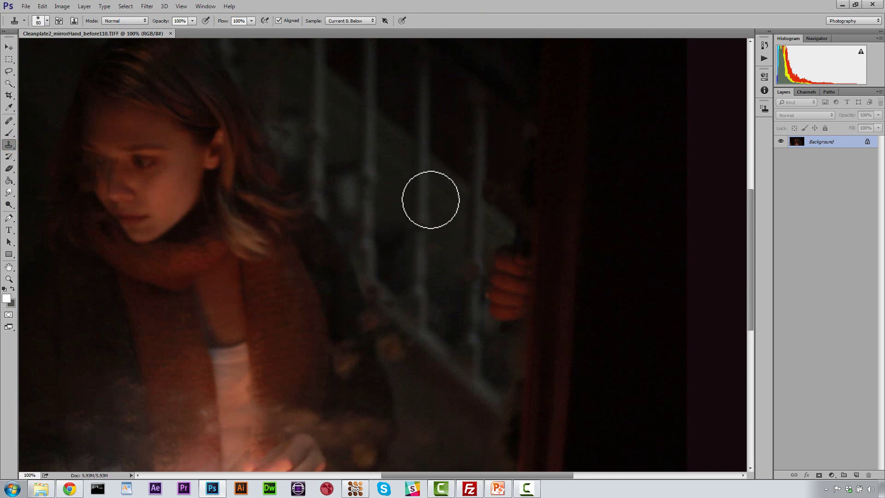
pyautogui.keyDown('alt'); pyautogui.click(417, 223); pyautogui.keyUp('alt')
pyautogui.click(469, 271)
pyautogui.moveTo(468, 272)
pyautogui.mouseDown()
pyautogui.moveTo(497, 275)
pyautogui.moveTo(500, 319)
pyautogui.moveTo(503, 248)
pyautogui.moveTo(519, 240)
pyautogui.moveTo(519, 389)
pyautogui.moveTo(534, 249)
pyautogui.moveTo(547, 317)
pyautogui.moveTo(539, 345)
pyautogui.moveTo(546, 306)
pyautogui.moveTo(532, 387)
pyautogui.moveTo(514, 403)
pyautogui.moveTo(529, 417)
pyautogui.mouseUp()
# Step: Resample from the neighbouring spindles and clone over the remaining fingers and door frame, extending the bannister and lower rail to the right
pyautogui.keyDown('alt'); pyautogui.click(419, 223); pyautogui.keyUp('alt')
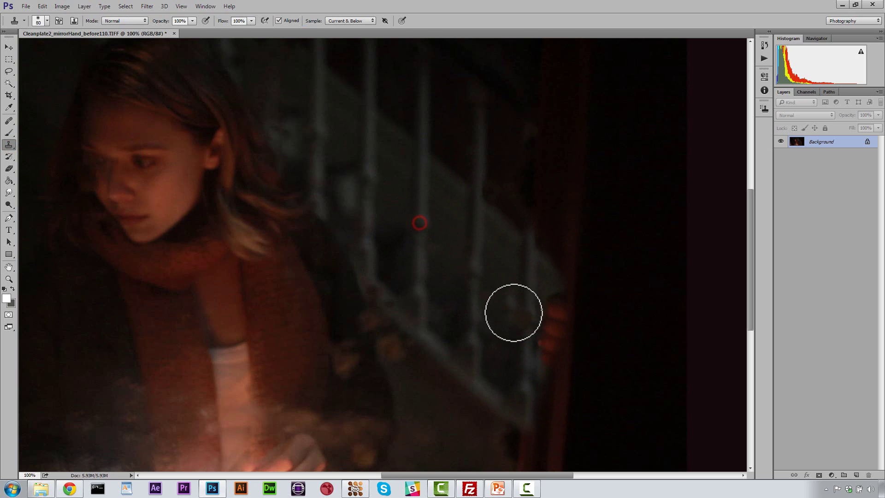
pyautogui.moveTo(520, 322)
pyautogui.mouseDown()
pyautogui.moveTo(559, 293)
pyautogui.moveTo(561, 270)
pyautogui.moveTo(550, 353)
pyautogui.moveTo(557, 394)
pyautogui.moveTo(544, 415)
pyautogui.moveTo(535, 396)
pyautogui.mouseUp()
pyautogui.keyDown('alt'); pyautogui.click(475, 271); pyautogui.keyUp('alt')
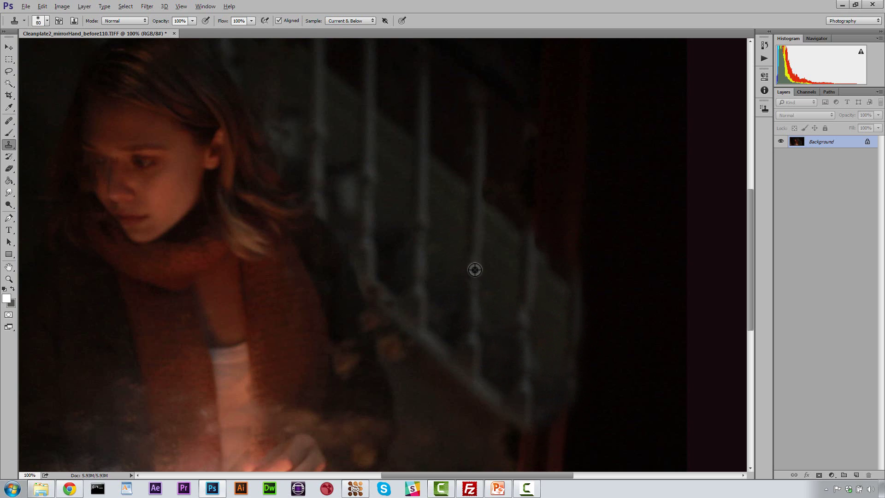
pyautogui.moveTo(524, 310)
pyautogui.mouseDown()
pyautogui.moveTo(523, 389)
pyautogui.moveTo(547, 425)
pyautogui.moveTo(533, 259)
pyautogui.moveTo(541, 234)
pyautogui.moveTo(521, 194)
pyautogui.moveTo(530, 137)
pyautogui.moveTo(569, 251)
pyautogui.moveTo(575, 223)
pyautogui.moveTo(584, 238)
pyautogui.moveTo(588, 204)
pyautogui.moveTo(575, 422)
pyautogui.moveTo(559, 422)
pyautogui.moveTo(528, 452)
pyautogui.moveTo(569, 456)
pyautogui.moveTo(553, 435)
pyautogui.mouseUp()
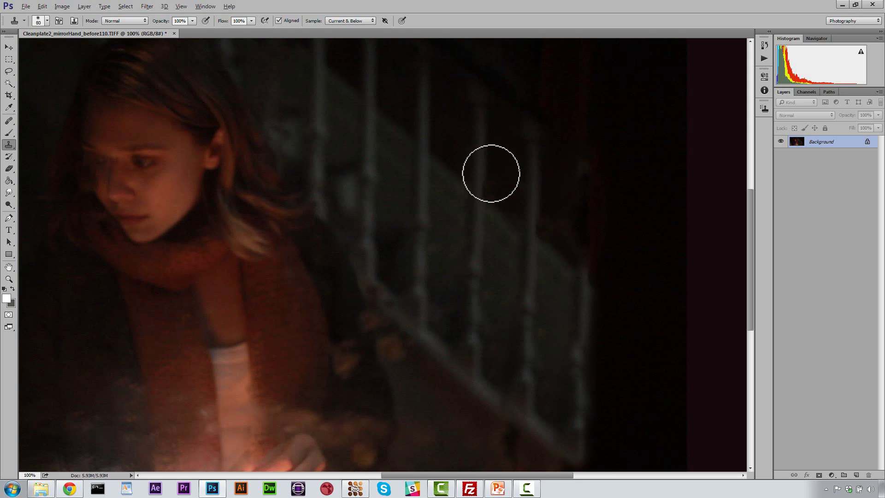
# Step: Clone the upper spindle sections to repair the second and third spindles from the right along the diagonal wall edge, and save the clean plate
pyautogui.keyDown('alt'); pyautogui.click(423, 145); pyautogui.keyUp('alt')
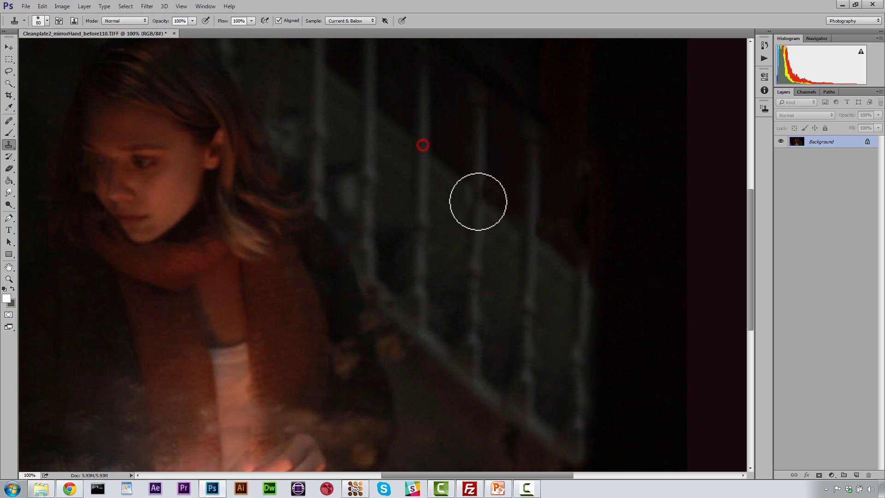
pyautogui.click(480, 190)
pyautogui.click(533, 234)
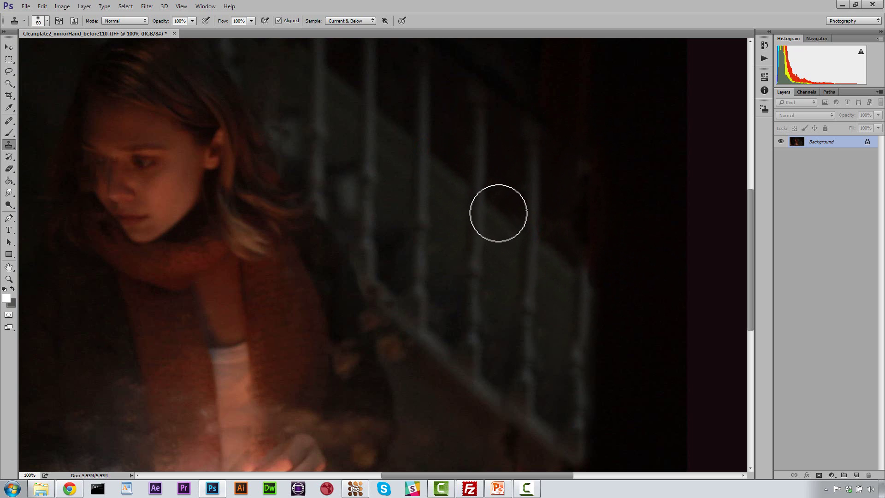
pyautogui.keyDown('alt'); pyautogui.click(419, 145); pyautogui.keyUp('alt')
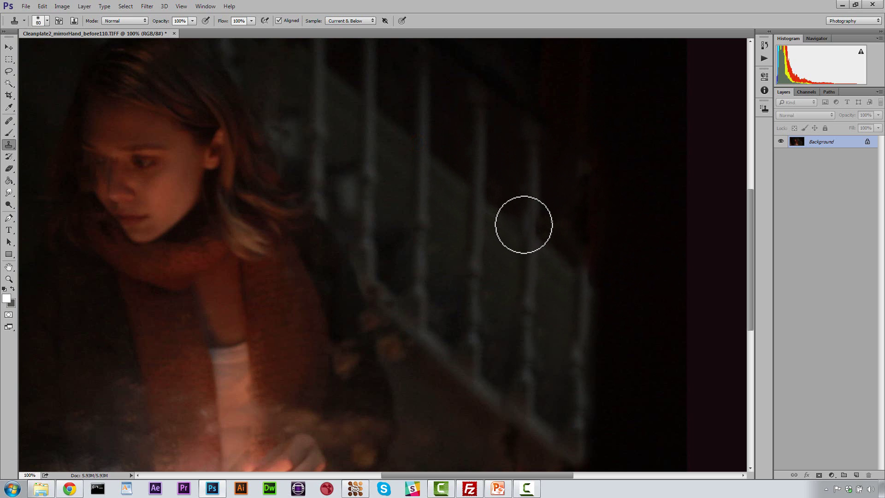
pyautogui.moveTo(525, 227)
pyautogui.mouseDown()
pyautogui.moveTo(547, 238)
pyautogui.moveTo(530, 194)
pyautogui.moveTo(544, 98)
pyautogui.mouseUp()
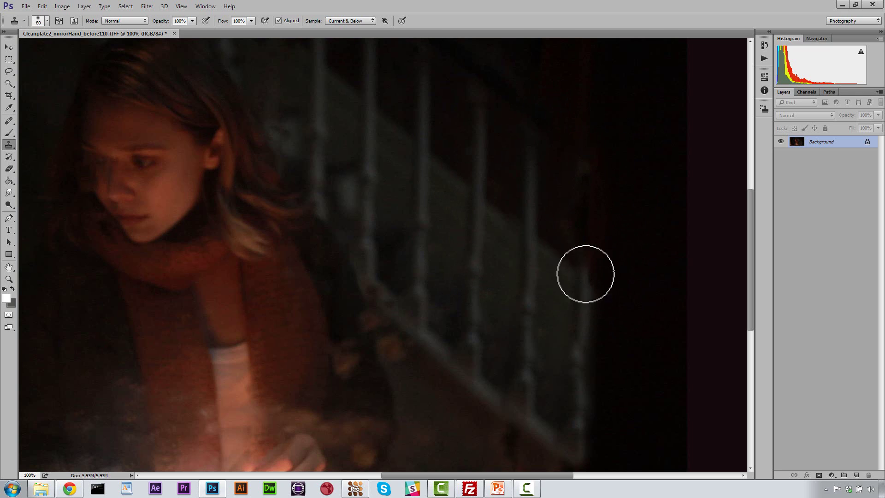
pyautogui.hotkey('ctrl', 's')
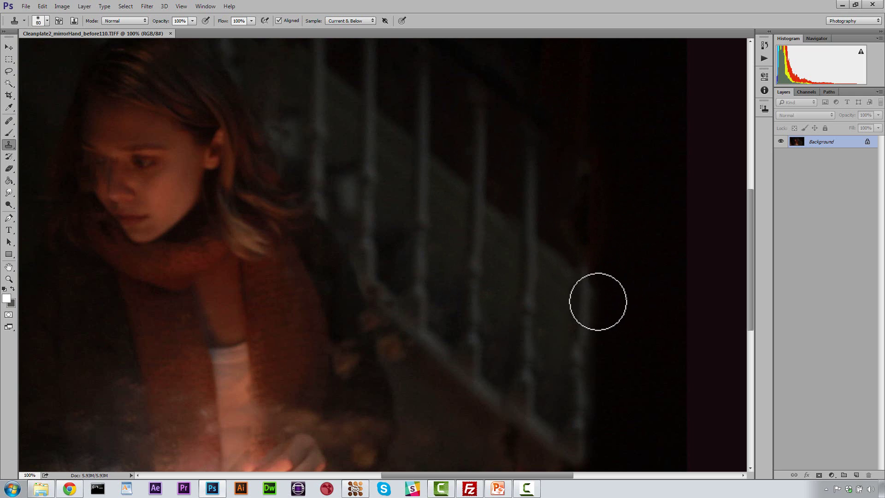
# Step: Switch back to mocha Pro and turn off the viewer's brightness adjustment on the mirrorHand shot
pyautogui.click(21, 6)
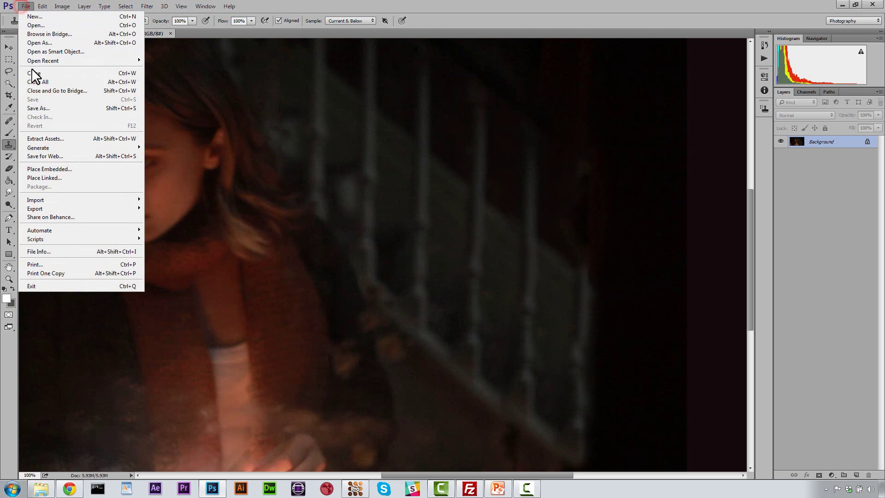
pyautogui.click(678, 10)
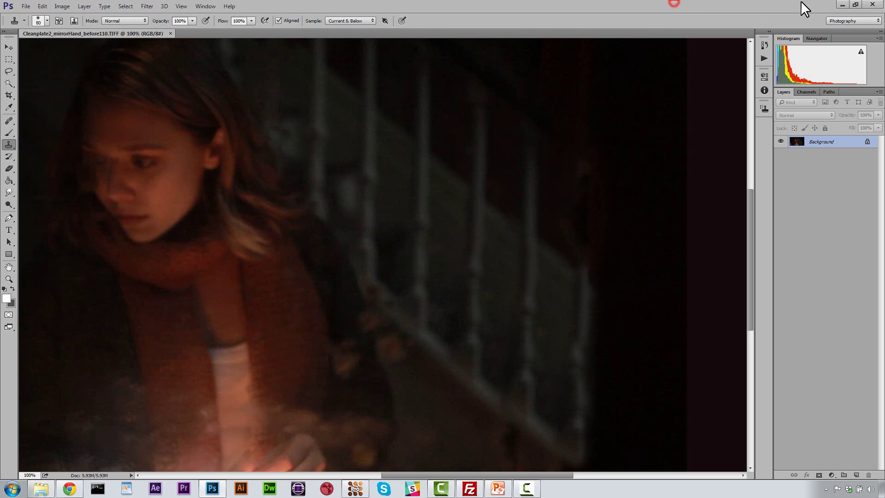
pyautogui.click(840, 6)
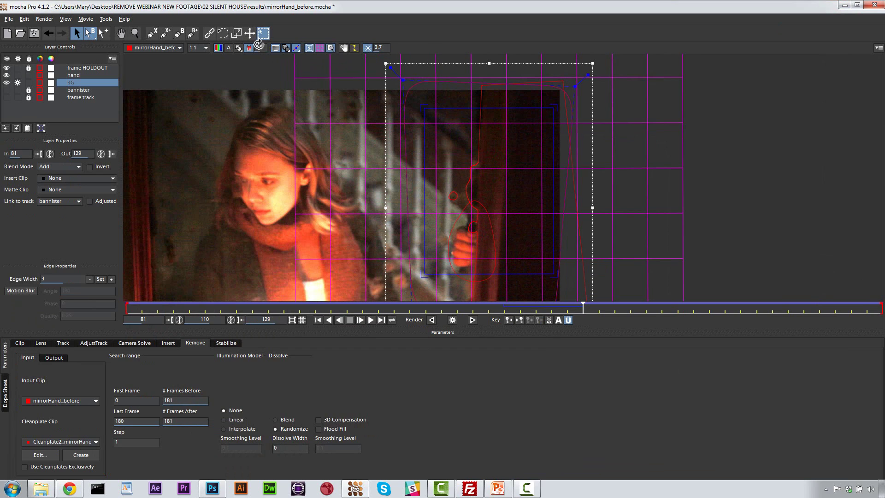
pyautogui.click(368, 48)
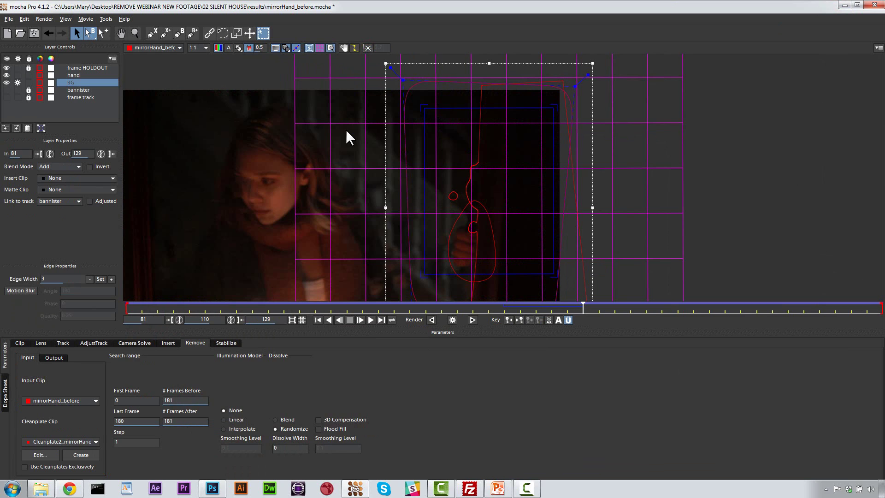
pyautogui.press('x')
pyautogui.moveTo(395, 148); pyautogui.dragTo(495, 180)
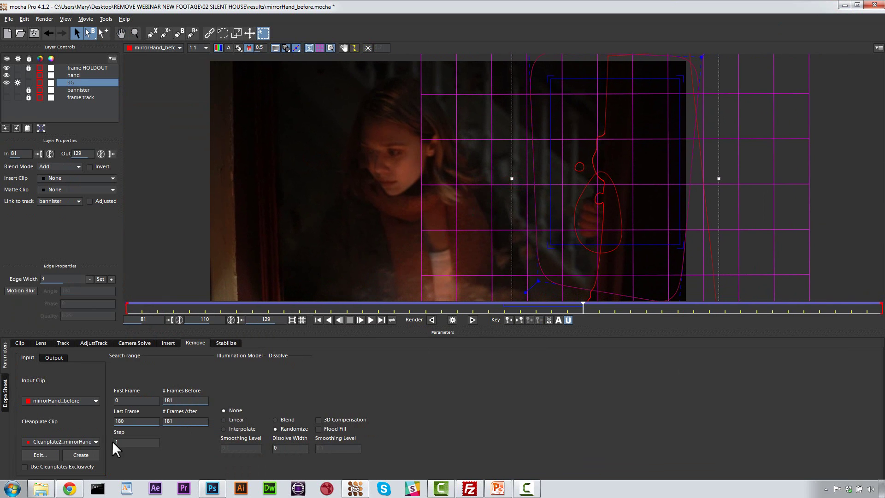
# Step: Use clean plates exclusively with Linear illumination for the BG layer, and render part of its removal forward from frame 110
pyautogui.click(26, 466)
pyautogui.click(233, 419)
pyautogui.click(471, 318)
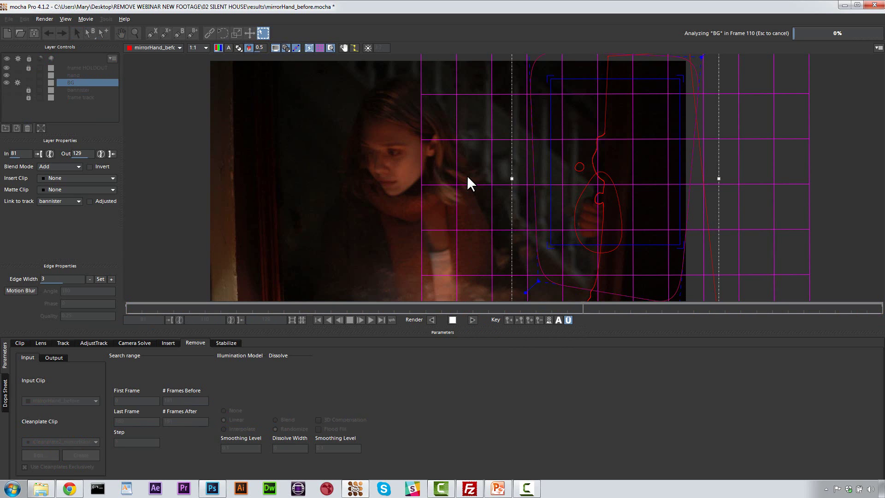
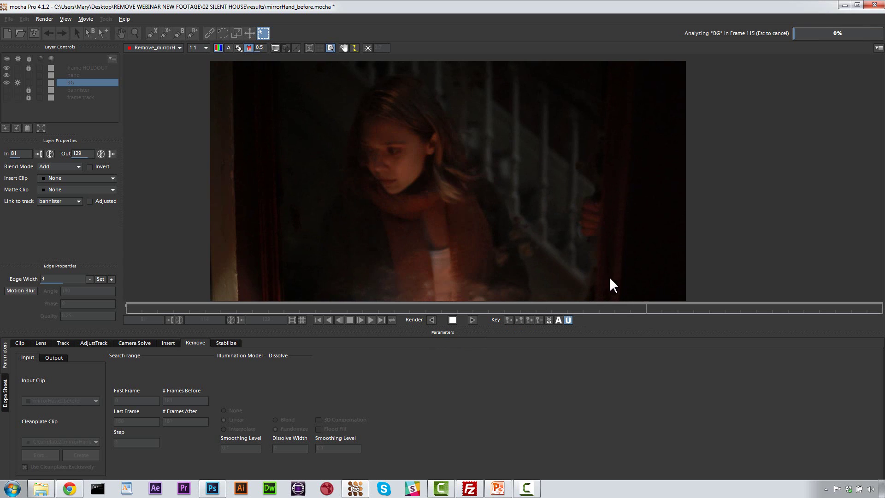
pyautogui.click(453, 320)
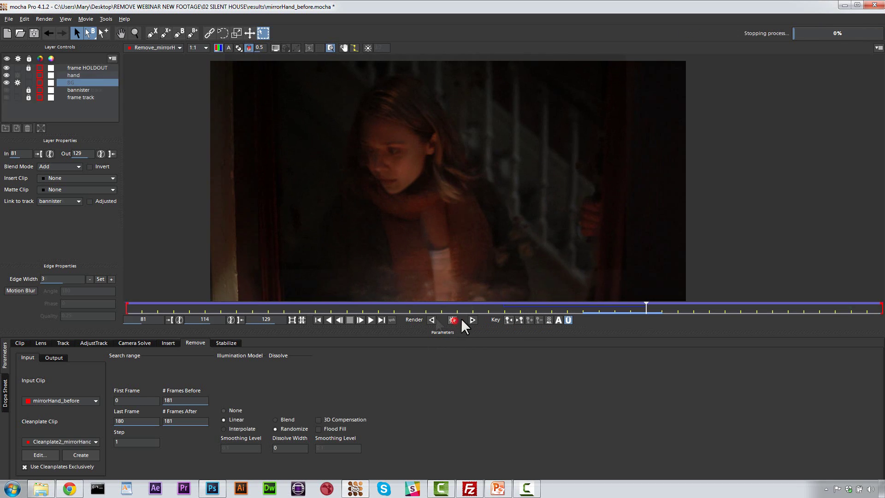
pyautogui.click(368, 320)
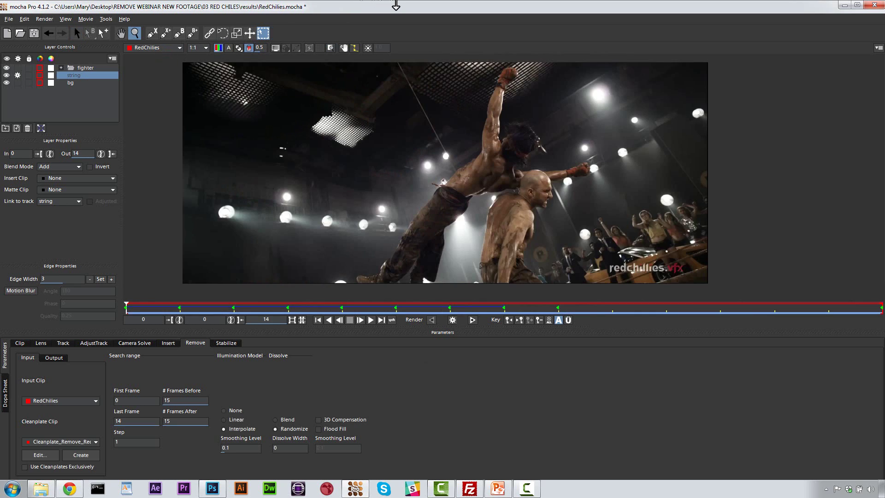
# Step: Play the original RedChilies clip and the Remove_RedChilies result to compare the string removal
pyautogui.press('space')
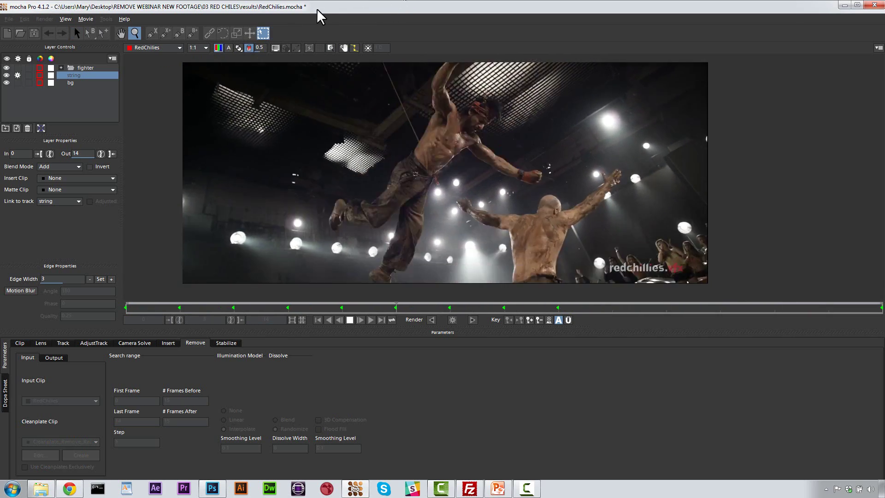
pyautogui.click(158, 44)
pyautogui.click(154, 67)
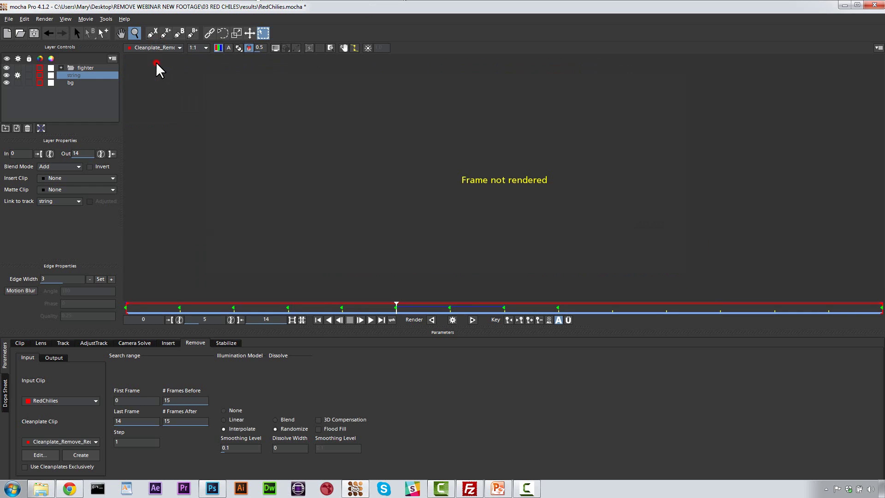
pyautogui.press('space')
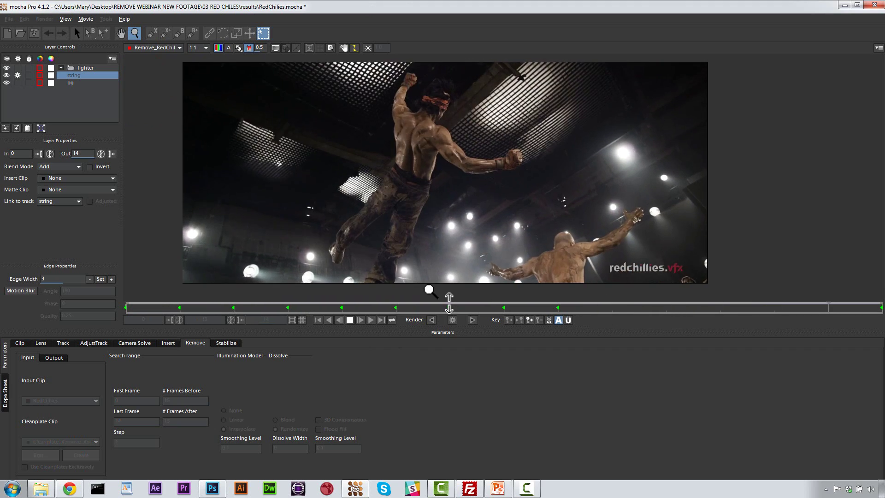
pyautogui.click(352, 319)
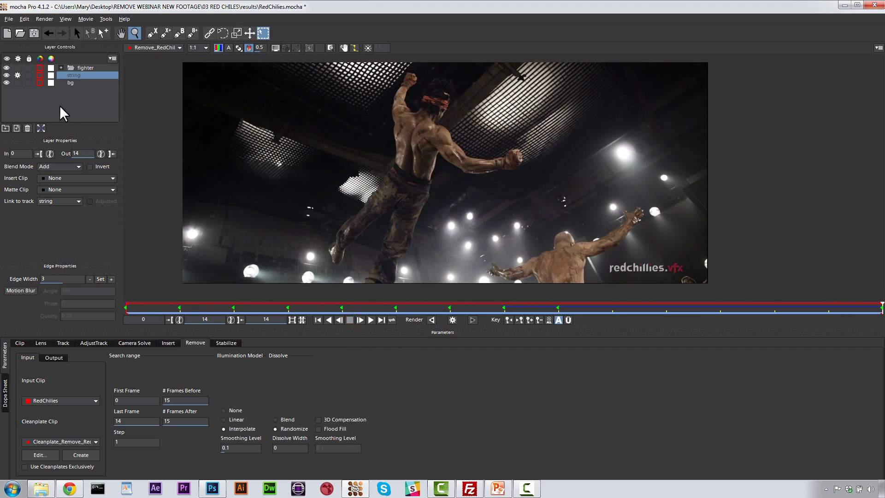
# Step: Hide the string and bg layers and display the outlines of the expanded fighter group's layers
pyautogui.click(6, 75)
pyautogui.click(6, 83)
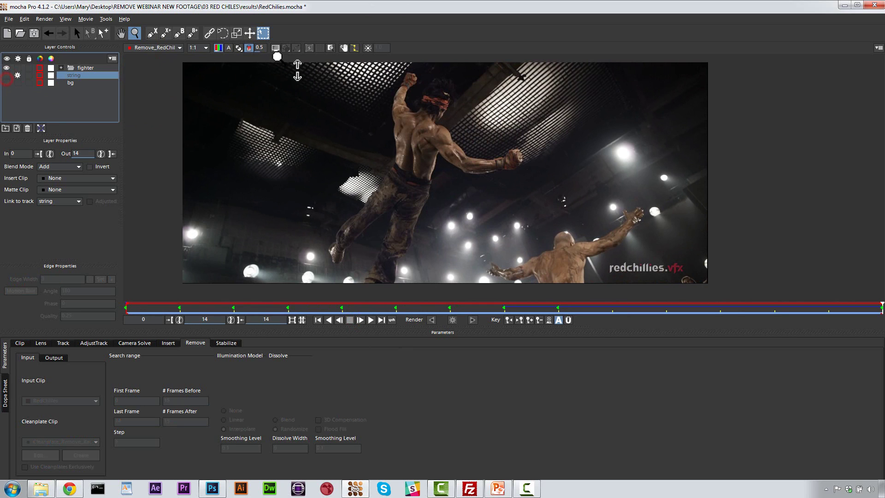
pyautogui.click(274, 48)
pyautogui.click(61, 68)
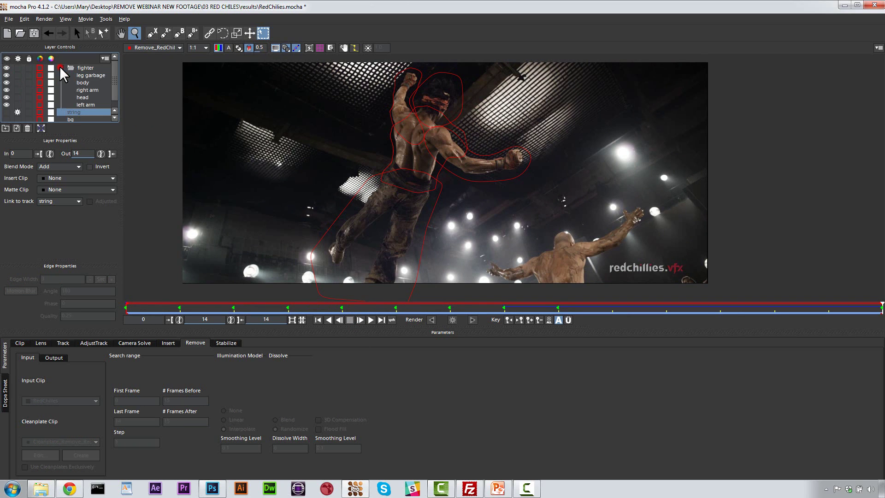
# Step: Examine the fighter's leg garbage, body, right arm, head and left arm shapes one by one
pyautogui.click(94, 76)
pyautogui.click(92, 83)
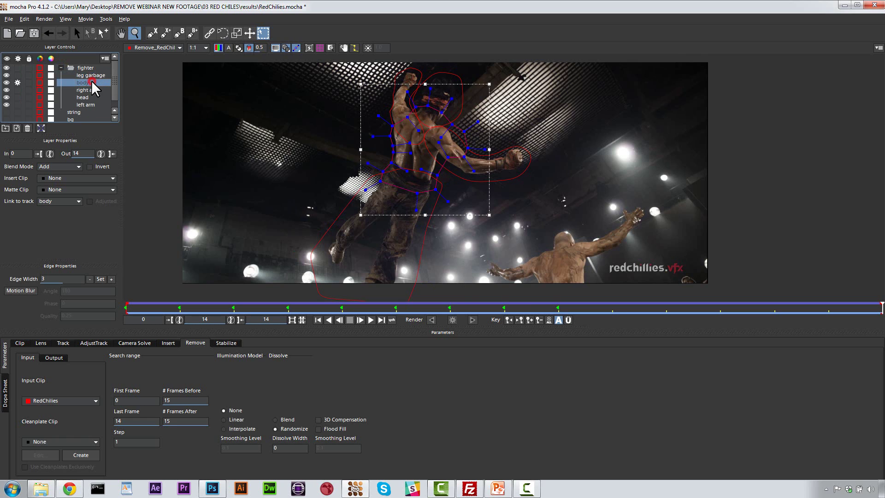
pyautogui.click(87, 90)
pyautogui.click(85, 97)
pyautogui.click(83, 105)
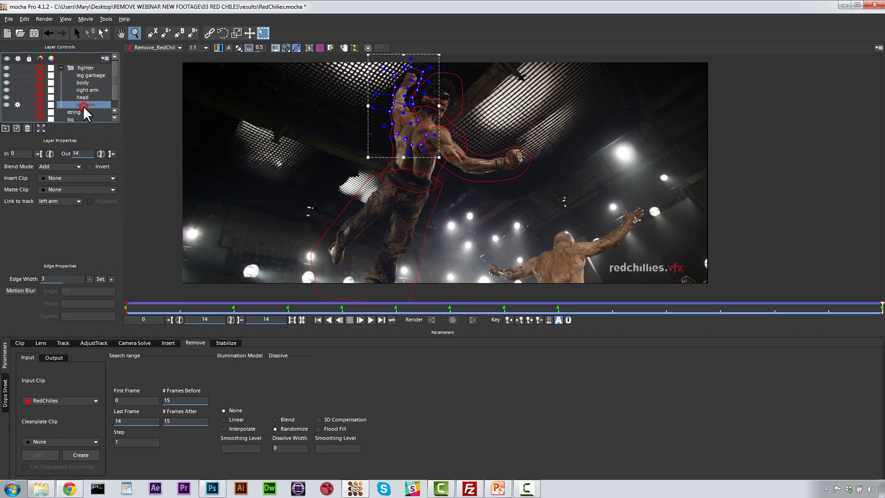
pyautogui.click(84, 97)
pyautogui.click(86, 90)
pyautogui.click(86, 83)
pyautogui.click(86, 74)
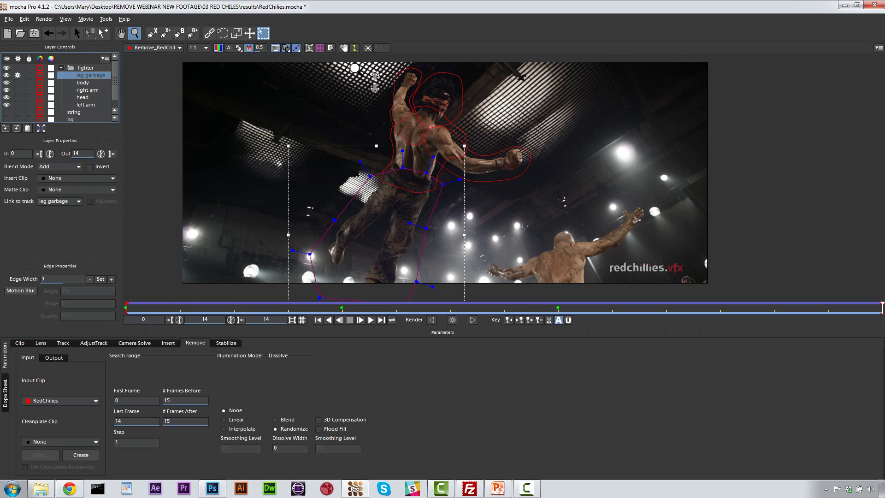
# Step: Show the original RedChilies clip in the viewer and scrub between frames 14 and 0 to examine the fighter shapes
pyautogui.click(161, 48)
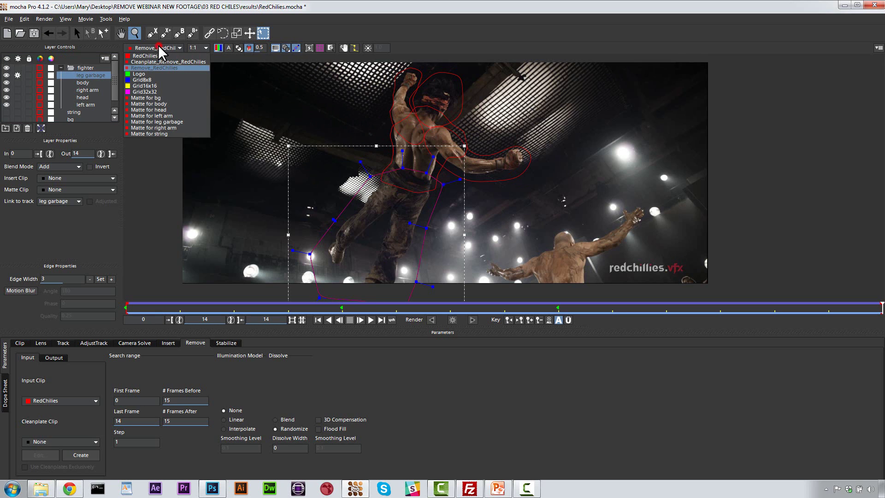
pyautogui.click(157, 56)
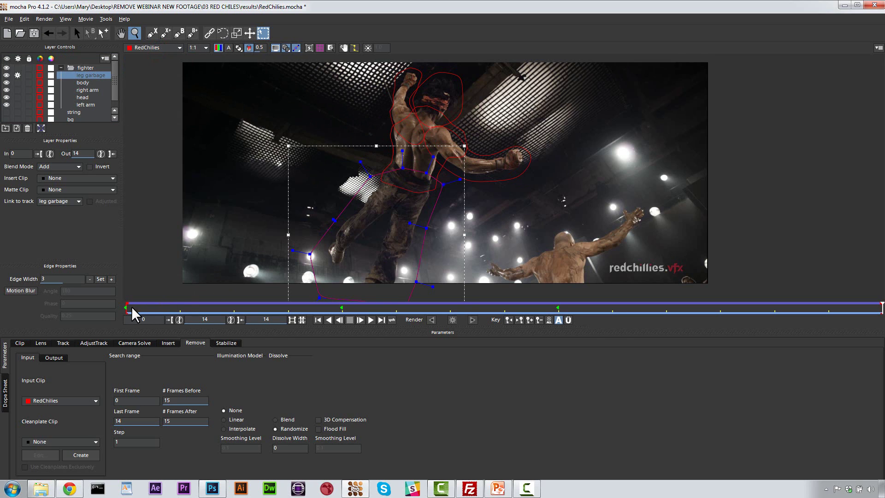
pyautogui.click(546, 305)
pyautogui.moveTo(555, 304); pyautogui.dragTo(127, 305)
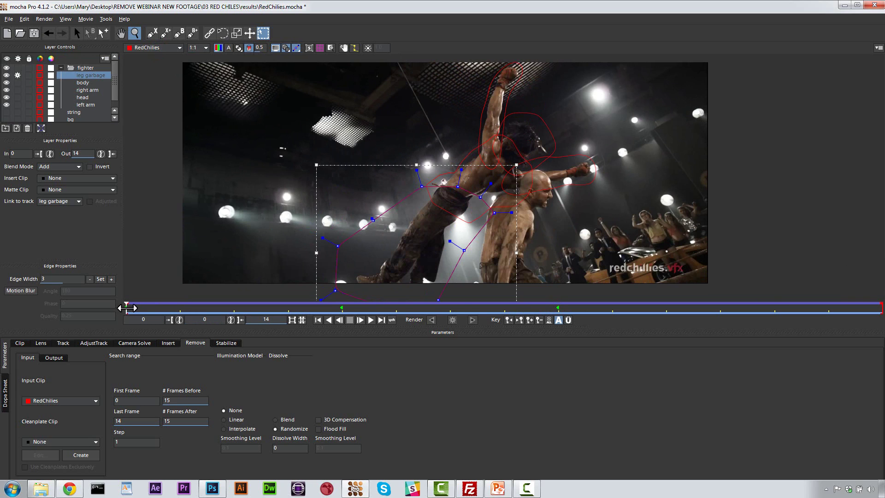
pyautogui.moveTo(168, 306); pyautogui.dragTo(210, 245)
pyautogui.moveTo(713, 230); pyautogui.dragTo(73, 237)
pyautogui.moveTo(297, 150); pyautogui.dragTo(389, 270)
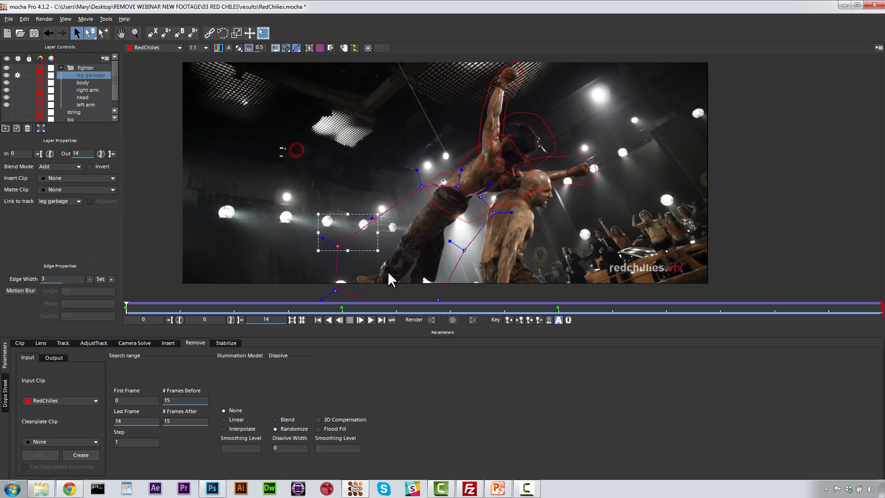
pyautogui.moveTo(128, 309); pyautogui.dragTo(3, 279)
# Step: Collapse the fighter group, show the string layer and scrub through the shot to examine how its shape follows the string
pyautogui.click(59, 66)
pyautogui.click(79, 76)
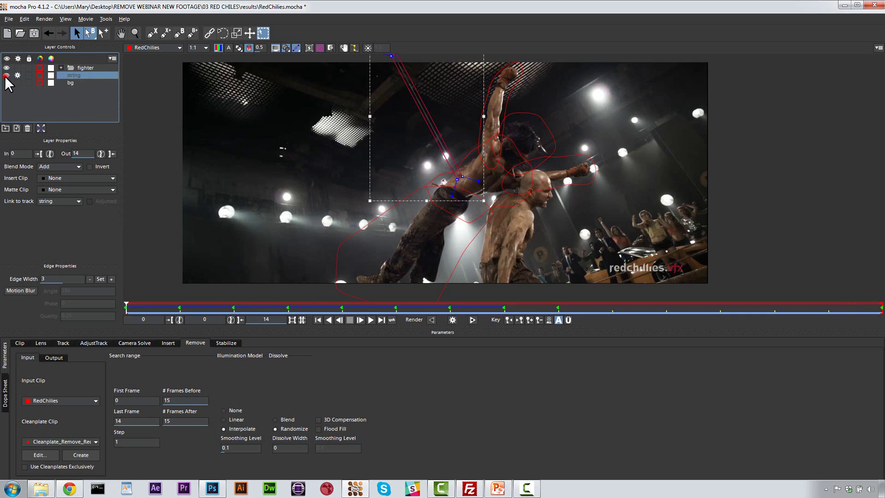
pyautogui.moveTo(127, 306); pyautogui.dragTo(882, 304)
pyautogui.moveTo(628, 245); pyautogui.dragTo(879, 267)
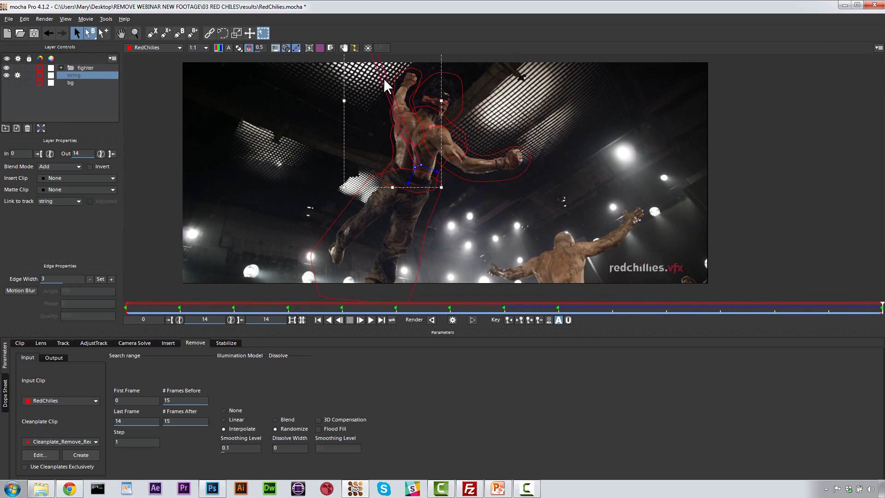
pyautogui.moveTo(873, 309); pyautogui.dragTo(3, 282)
# Step: Show the bg layer and inspect the planar grids and mattes of the bg and string layers, ending with mattes hidden
pyautogui.click(62, 83)
pyautogui.click(310, 48)
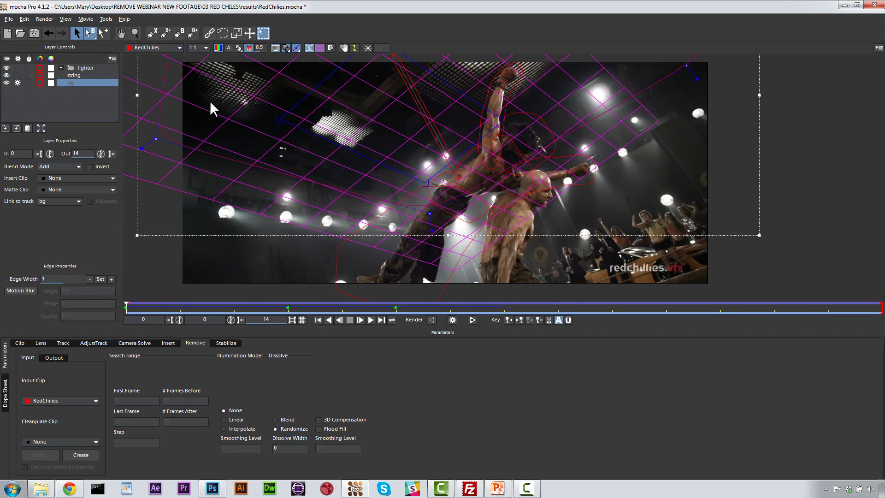
pyautogui.click(239, 48)
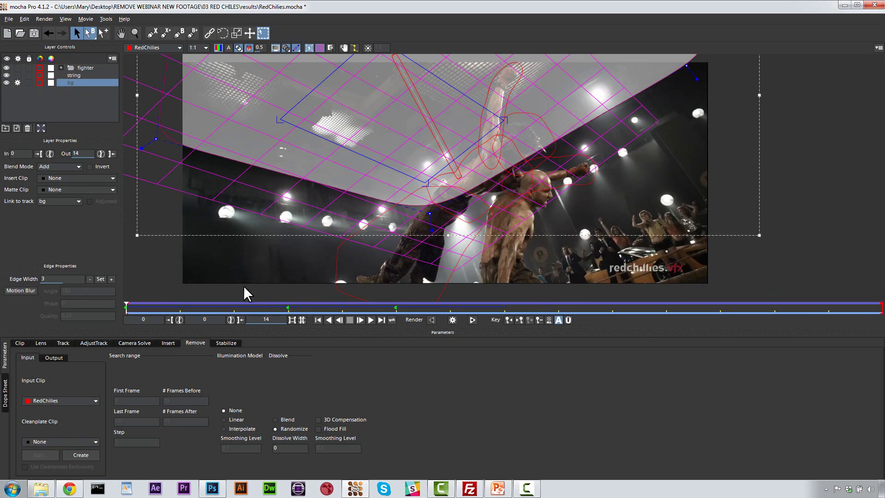
pyautogui.moveTo(124, 307); pyautogui.dragTo(64, 238)
pyautogui.moveTo(123, 306); pyautogui.dragTo(323, 184)
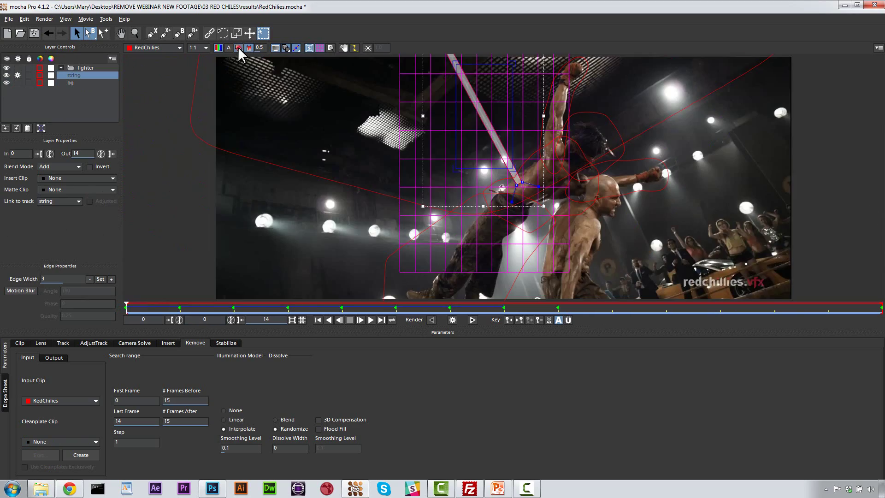
pyautogui.click(238, 48)
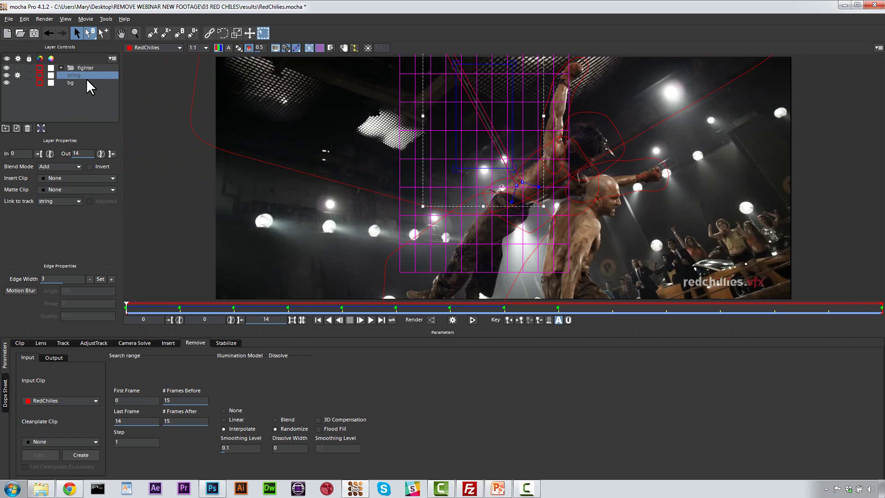
# Step: Render the string layer's removal at frame 0 without a clean plate, and review the result with overlays hidden
pyautogui.click(452, 318)
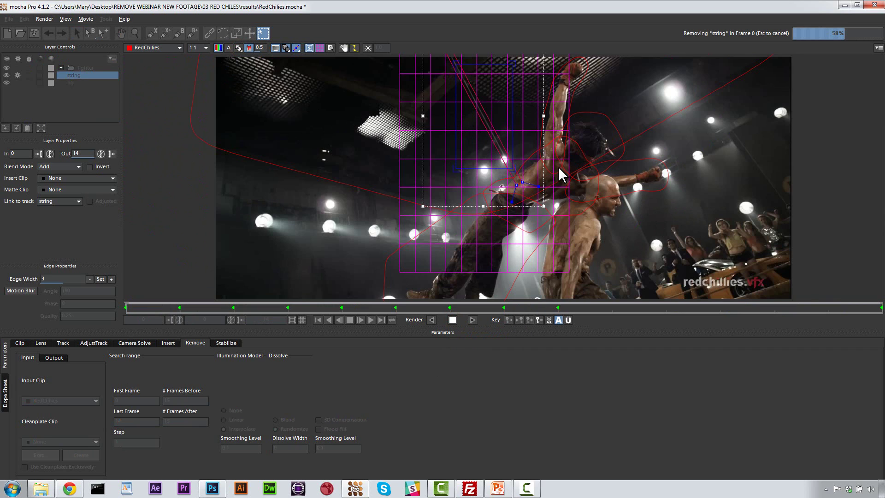
pyautogui.click(276, 47)
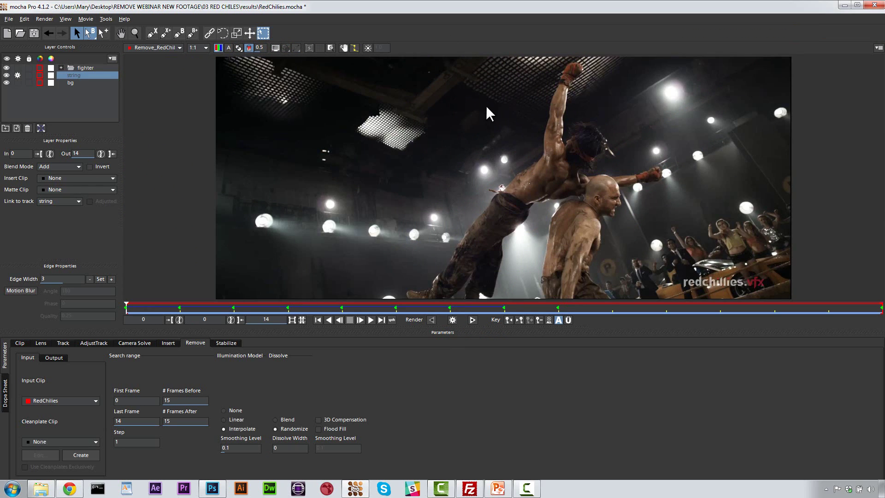
pyautogui.click(56, 442)
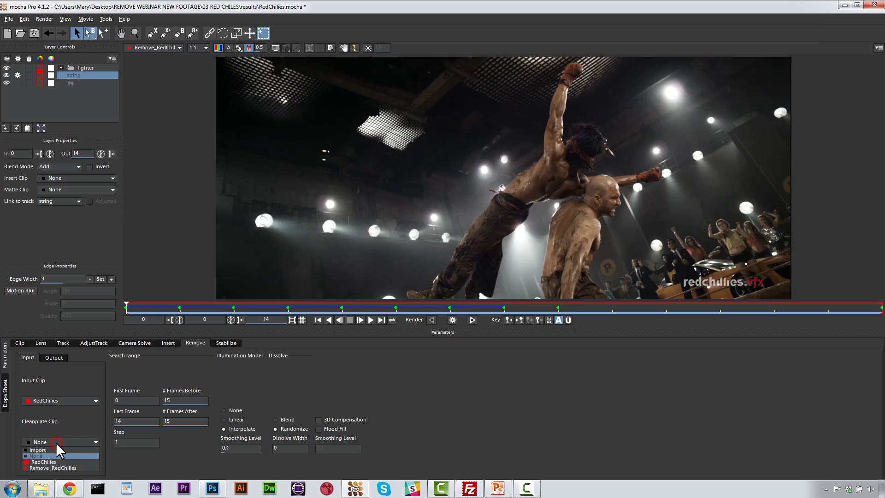
pyautogui.click(64, 422)
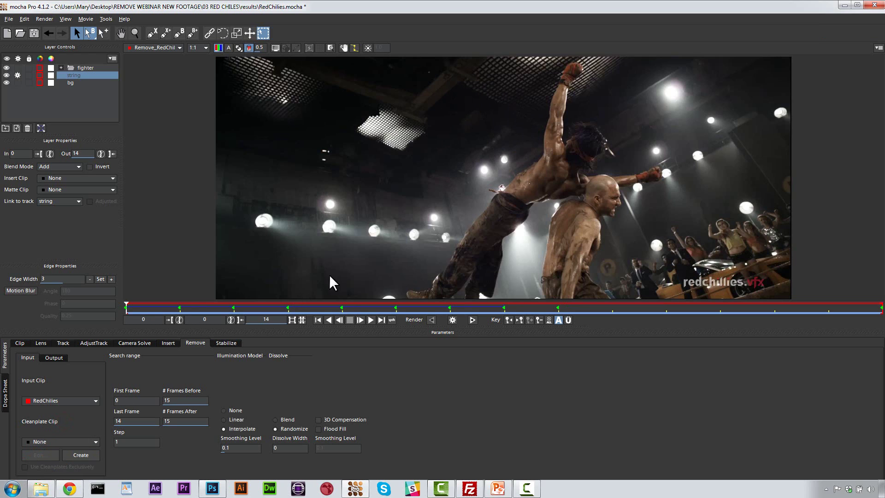
pyautogui.moveTo(126, 308); pyautogui.dragTo(288, 308)
# Step: Limit the matte display to the selected small pole and big pole layers, and play the Multi_Plane_Remove shot
pyautogui.moveTo(204, 292); pyautogui.dragTo(882, 251)
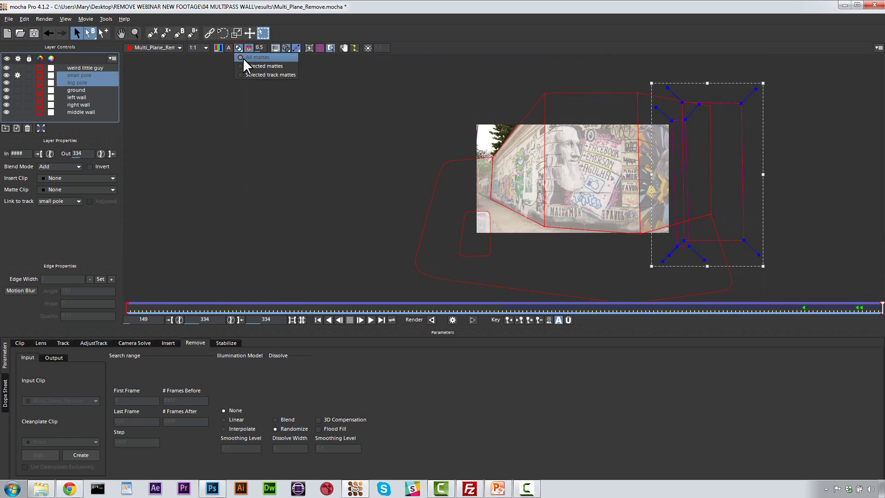
pyautogui.click(245, 61)
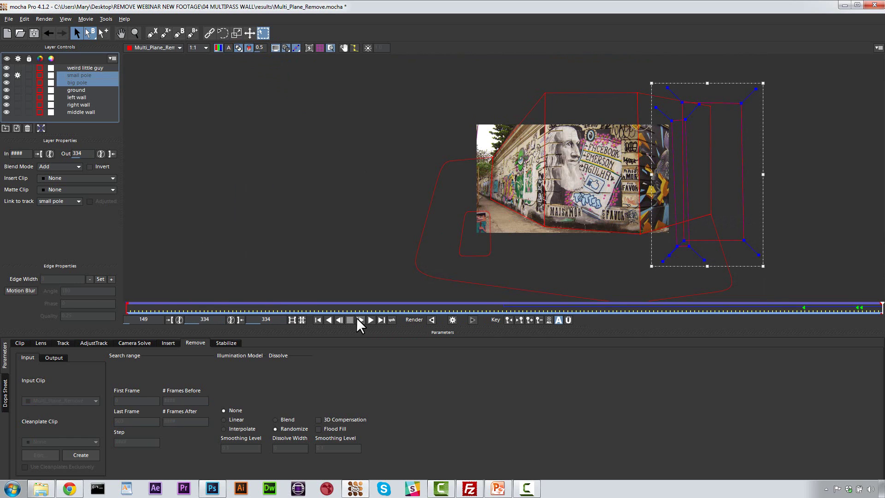
pyautogui.click(363, 318)
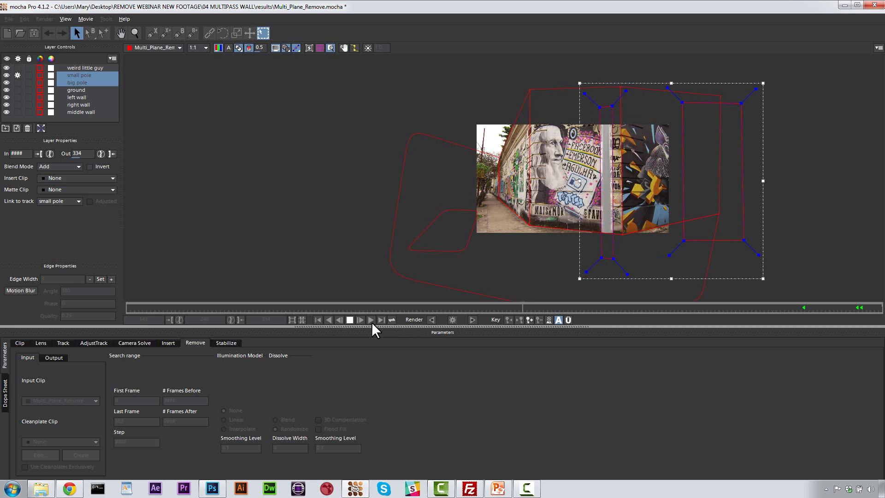
# Step: Stop playback, scrub to frame 315, and inspect the ground, left wall, right wall and middle wall layers one by one
pyautogui.click(350, 319)
pyautogui.moveTo(232, 294); pyautogui.dragTo(79, 291)
pyautogui.moveTo(4, 266)
pyautogui.mouseDown()
pyautogui.moveTo(438, 280)
pyautogui.moveTo(4, 274)
pyautogui.mouseUp()
pyautogui.moveTo(69, 270); pyautogui.dragTo(804, 293)
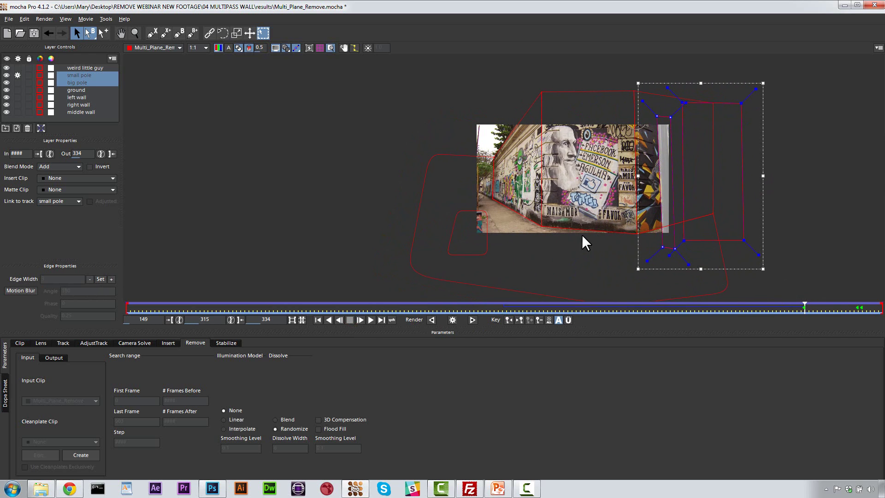
pyautogui.click(77, 90)
pyautogui.click(78, 97)
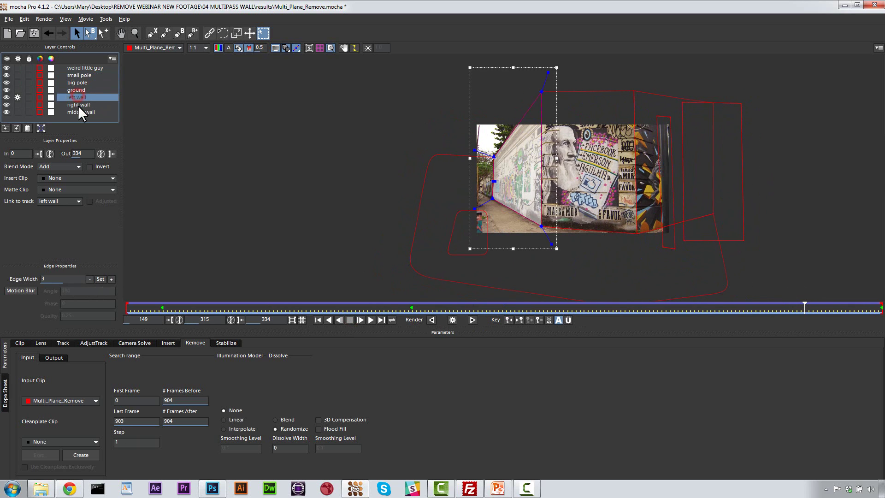
pyautogui.click(78, 105)
pyautogui.click(79, 112)
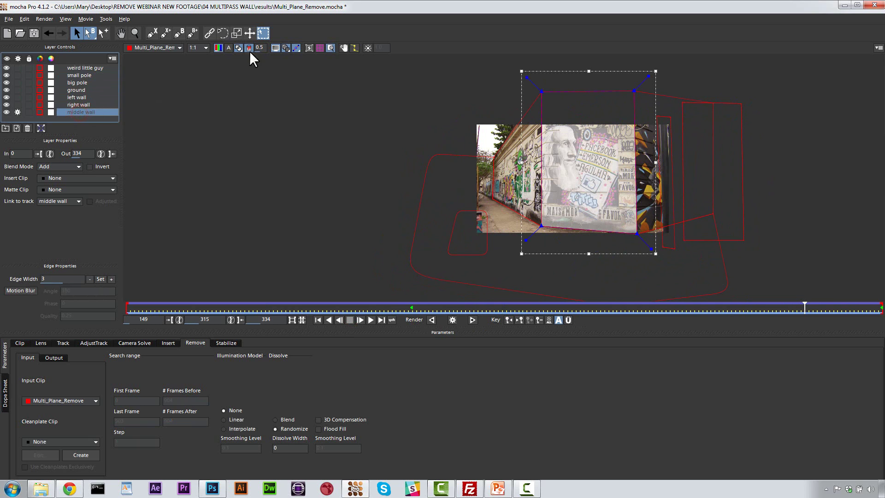
# Step: Show the planar surface and grid, and scrub to check the tracks of the middle wall and weird little guy layers, ending at frame 334
pyautogui.click(309, 47)
pyautogui.click(320, 48)
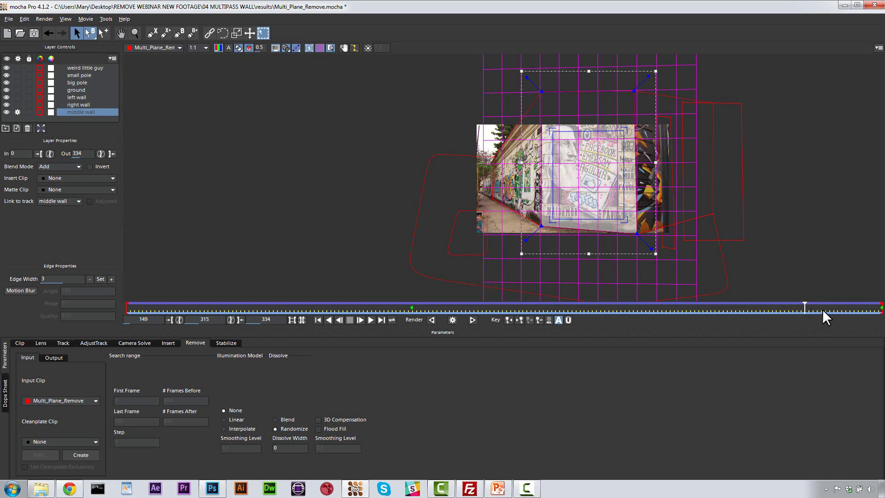
pyautogui.moveTo(806, 305); pyautogui.dragTo(488, 286)
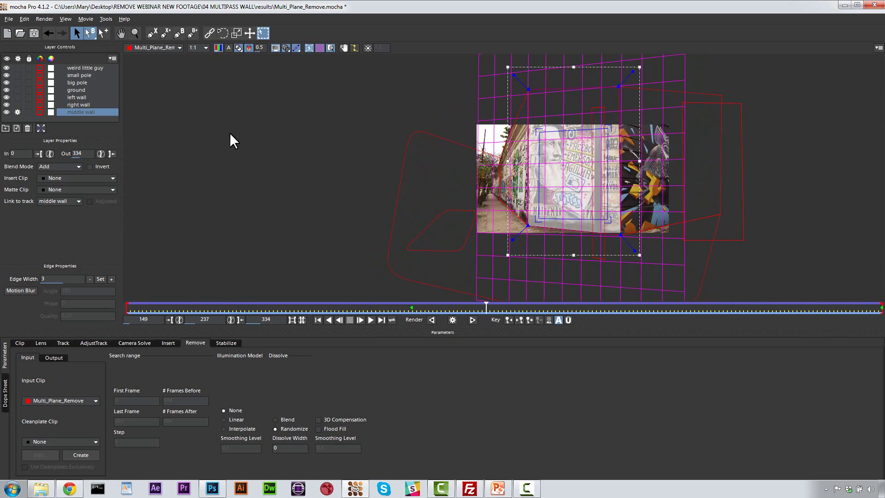
pyautogui.click(82, 68)
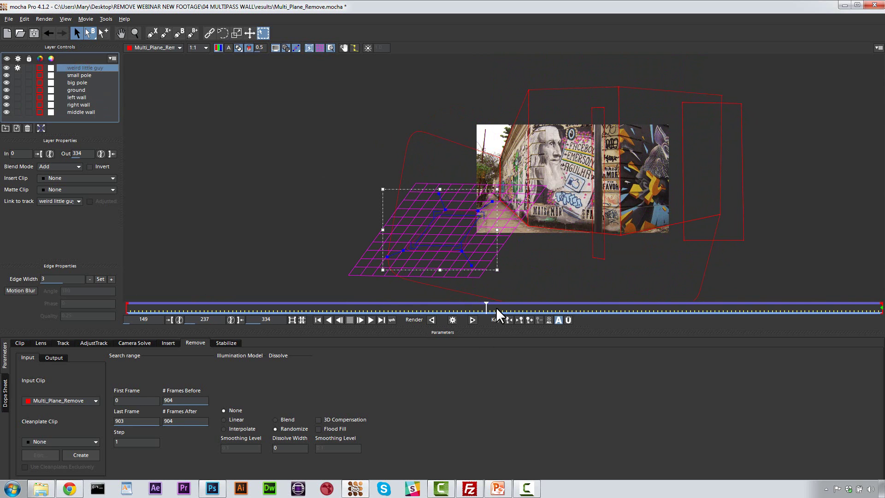
pyautogui.moveTo(487, 305); pyautogui.dragTo(804, 305)
pyautogui.moveTo(881, 302); pyautogui.dragTo(881, 304)
# Step: Inspect the planar grids of the big pole, ground, left, right and middle wall layers at frame 334, and play the shot backward
pyautogui.click(76, 83)
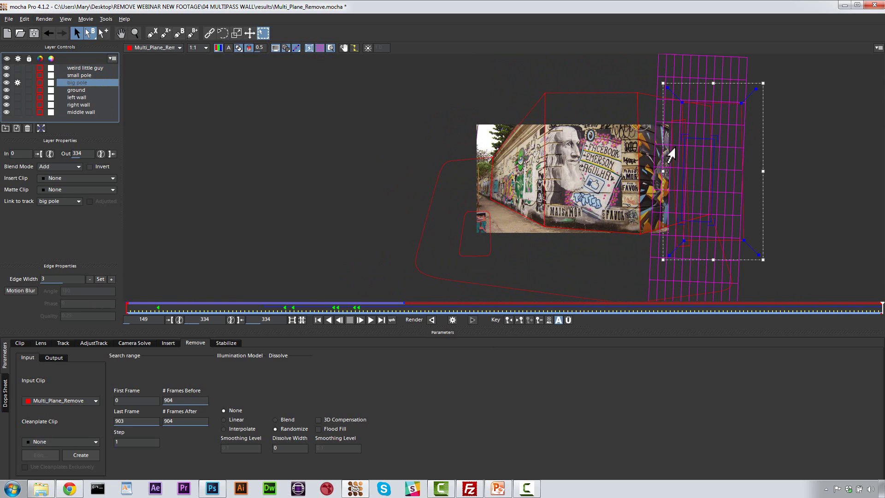
pyautogui.click(77, 90)
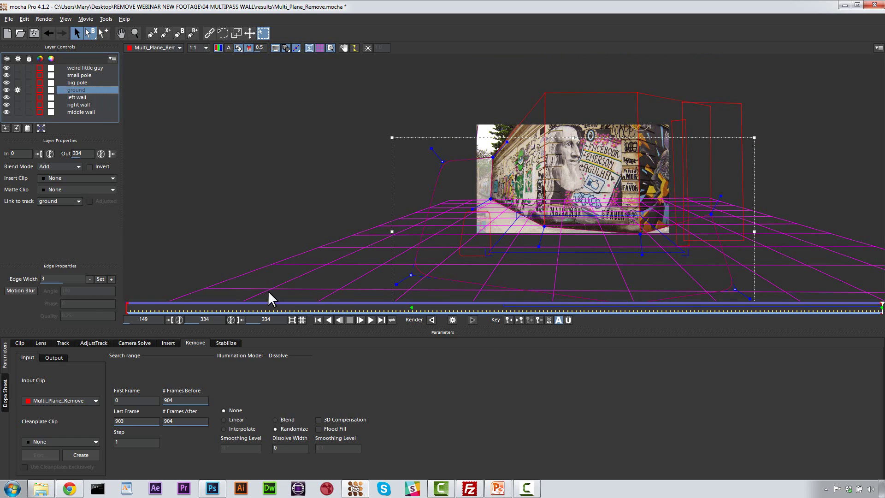
pyautogui.moveTo(883, 308)
pyautogui.mouseDown()
pyautogui.moveTo(9, 306)
pyautogui.moveTo(883, 307)
pyautogui.mouseUp()
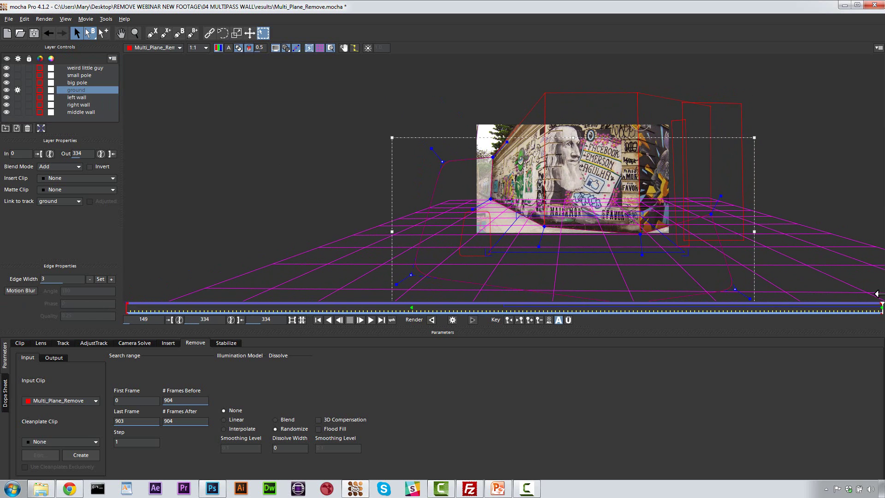
pyautogui.click(76, 97)
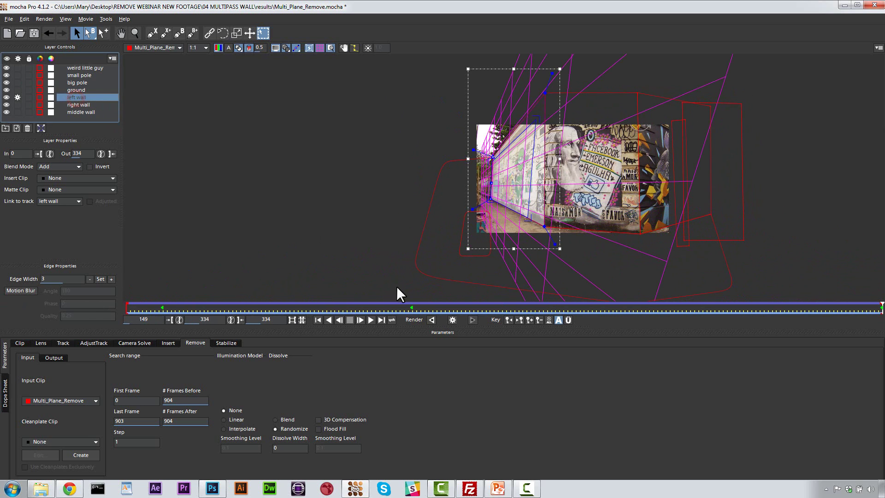
pyautogui.click(95, 104)
pyautogui.click(88, 112)
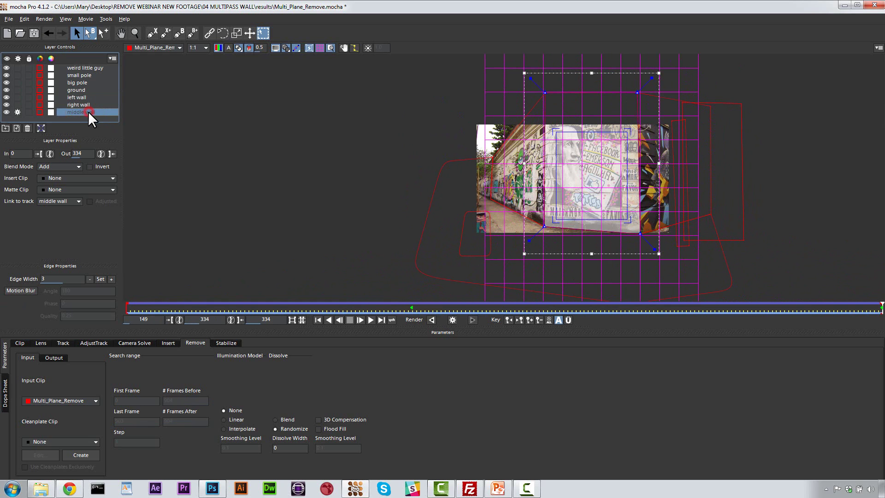
pyautogui.click(432, 320)
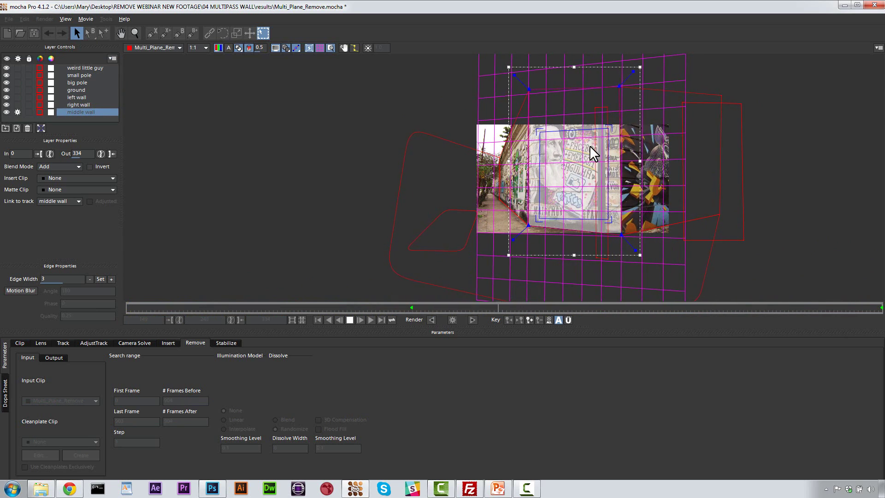
# Step: Stop at frame 239, turn off the mattes, planar surface and grid, and enlarge the view of the wall
pyautogui.click(238, 48)
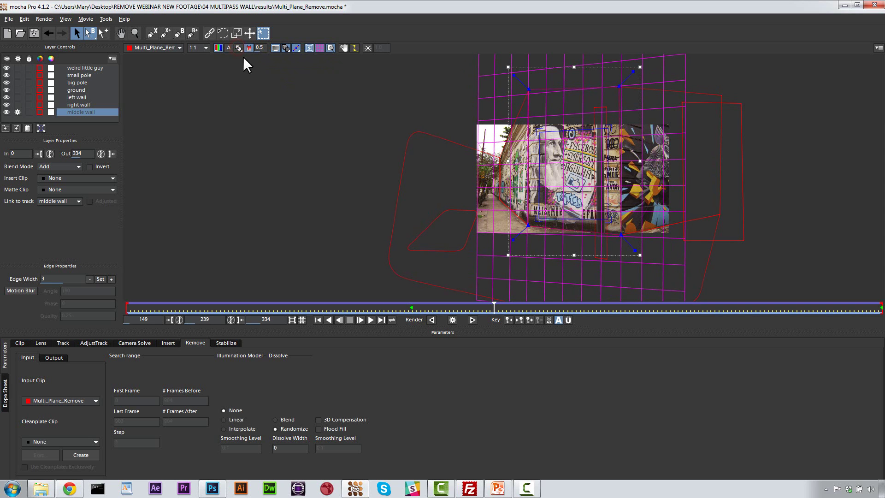
pyautogui.click(134, 33)
pyautogui.moveTo(672, 145); pyautogui.dragTo(652, 148)
pyautogui.click(309, 48)
pyautogui.click(320, 48)
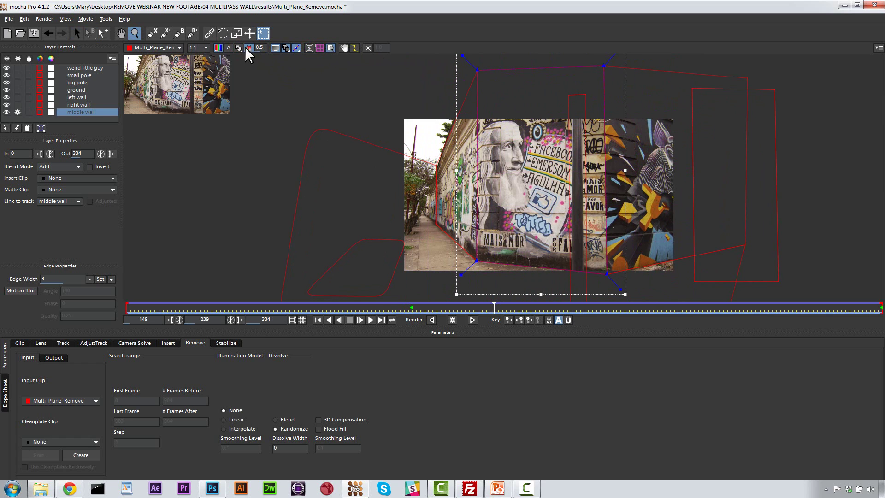
# Step: Try moving the middle wall shape's upper corner point where it joins the left wall, and undo the moves
pyautogui.click(209, 33)
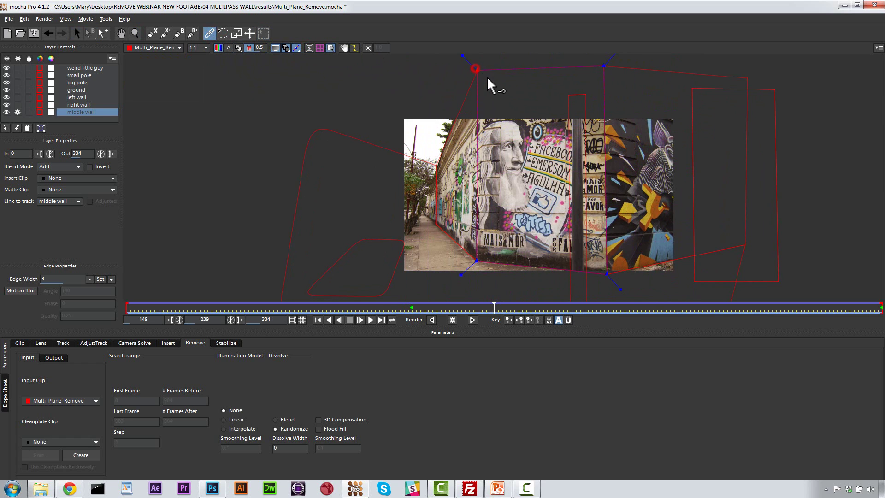
pyautogui.moveTo(477, 70); pyautogui.dragTo(473, 90)
pyautogui.click(77, 33)
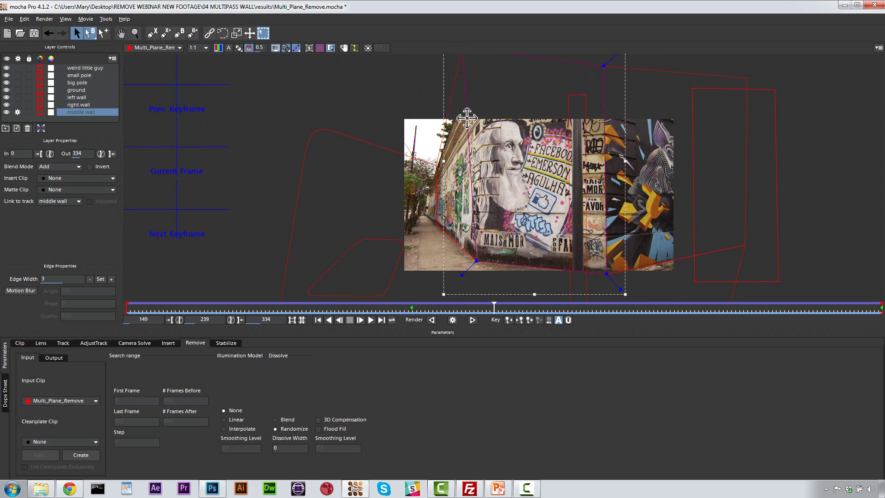
pyautogui.moveTo(445, 75); pyautogui.dragTo(477, 94)
pyautogui.hotkey('ctrl', 'z')
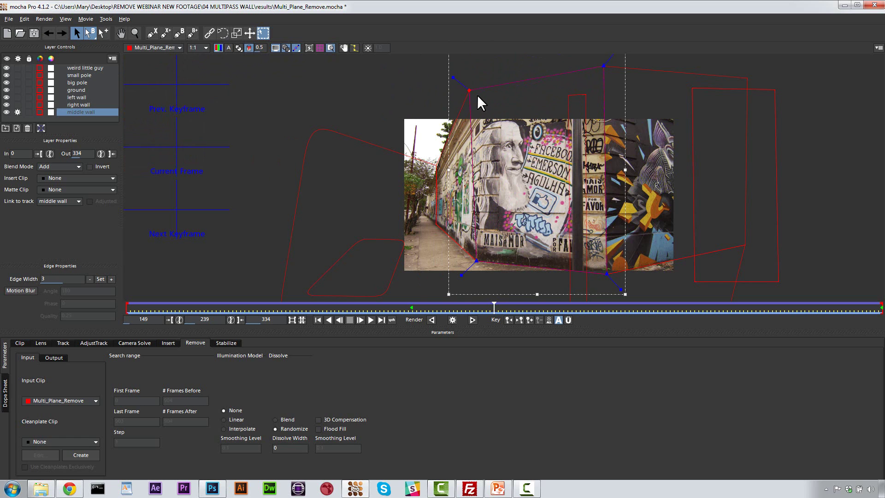
pyautogui.hotkey('ctrl', 'z')
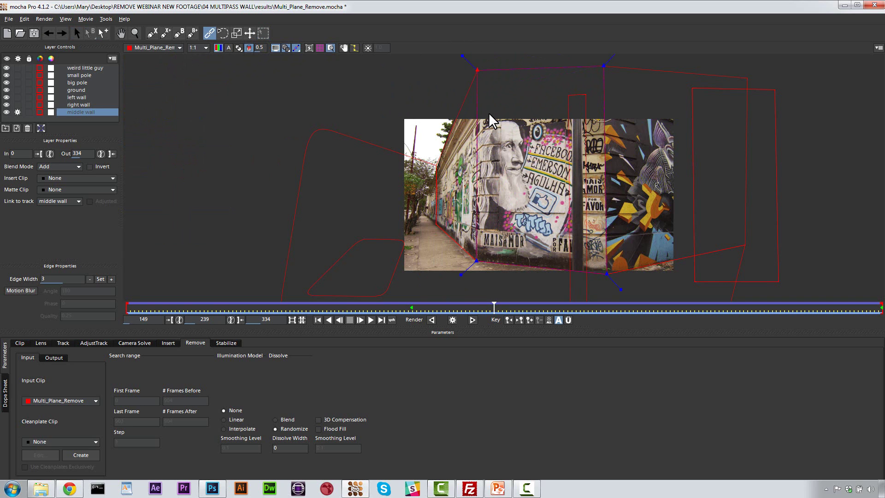
# Step: Show the planar surfaces of the ground and the three wall layers together, and scrub the shot to frame 193 to check them
pyautogui.moveTo(495, 312); pyautogui.dragTo(596, 305)
pyautogui.moveTo(728, 303); pyautogui.dragTo(196, 304)
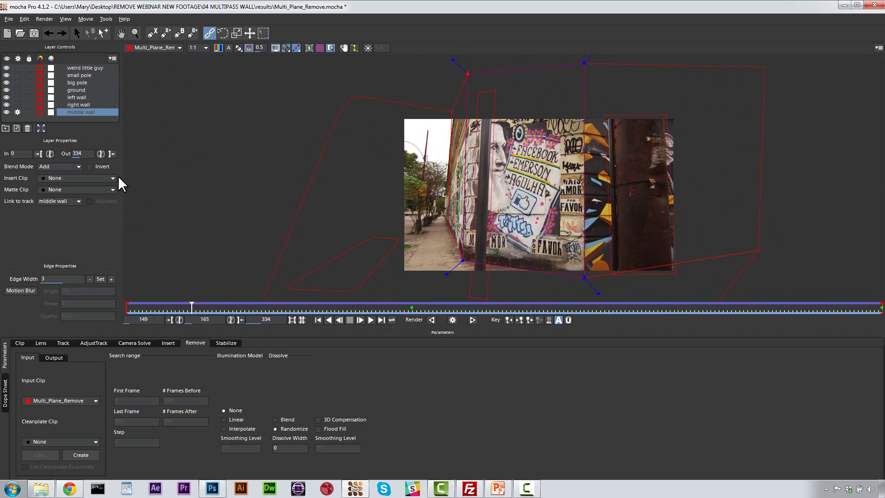
pyautogui.click(81, 90)
pyautogui.keyDown('shift'); pyautogui.click(78, 112); pyautogui.keyUp('shift')
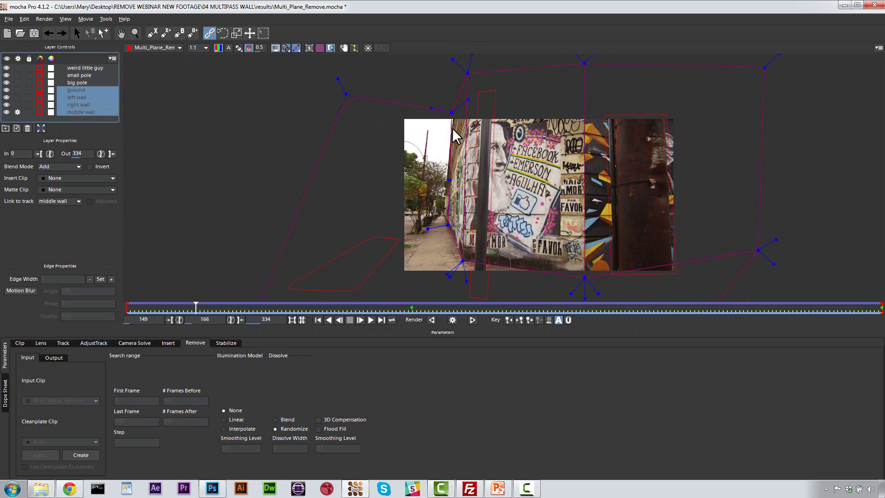
pyautogui.click(309, 48)
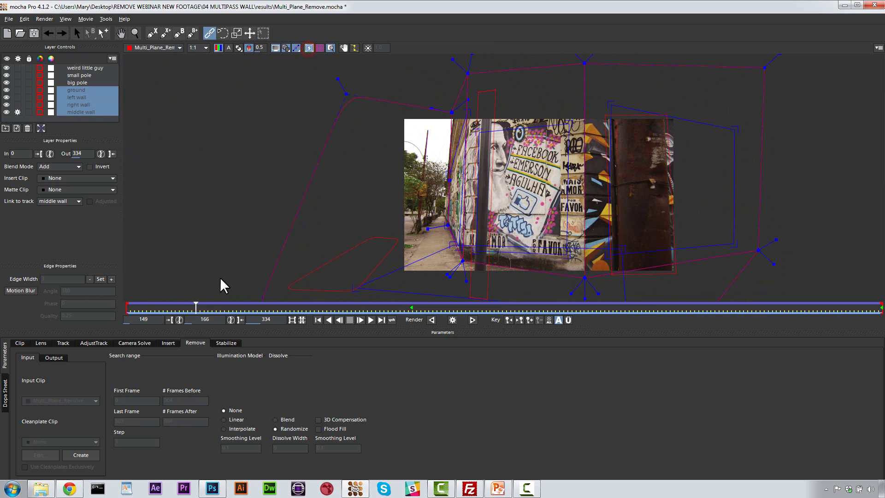
pyautogui.moveTo(195, 305); pyautogui.dragTo(306, 291)
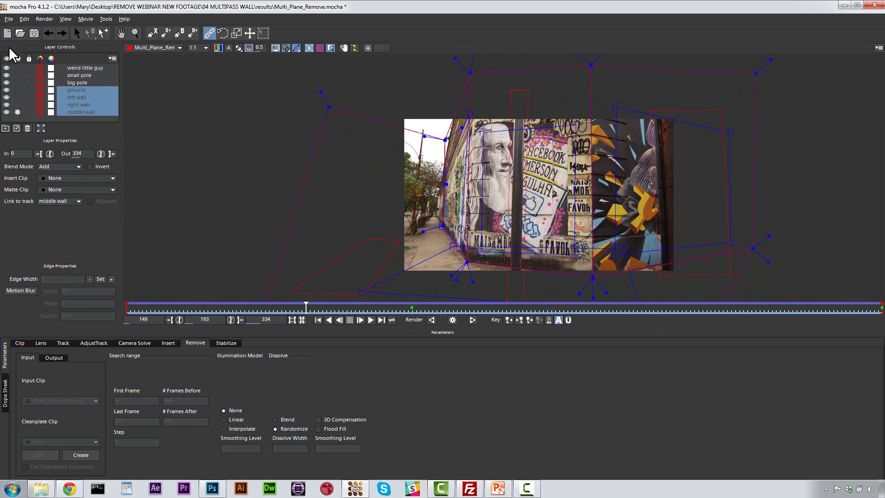
# Step: Select the small pole and big pole layers and turn on processing for them
pyautogui.moveTo(72, 76); pyautogui.dragTo(74, 84)
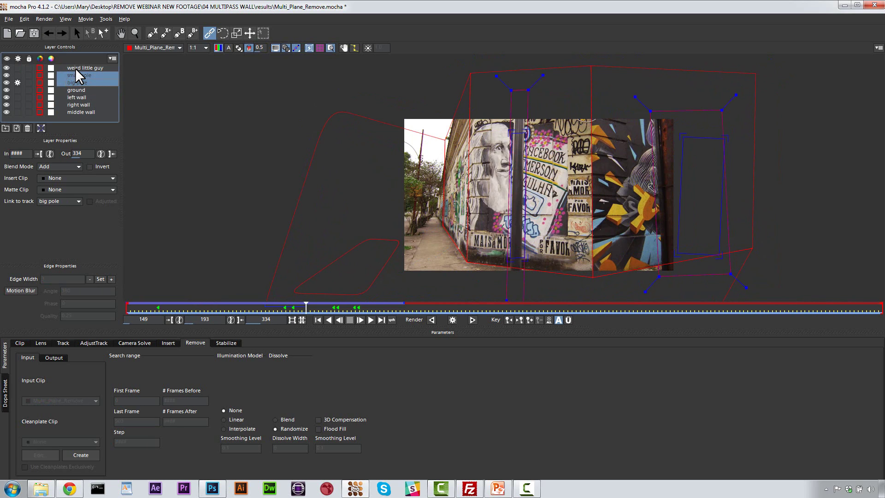
pyautogui.click(76, 68)
pyautogui.click(77, 77)
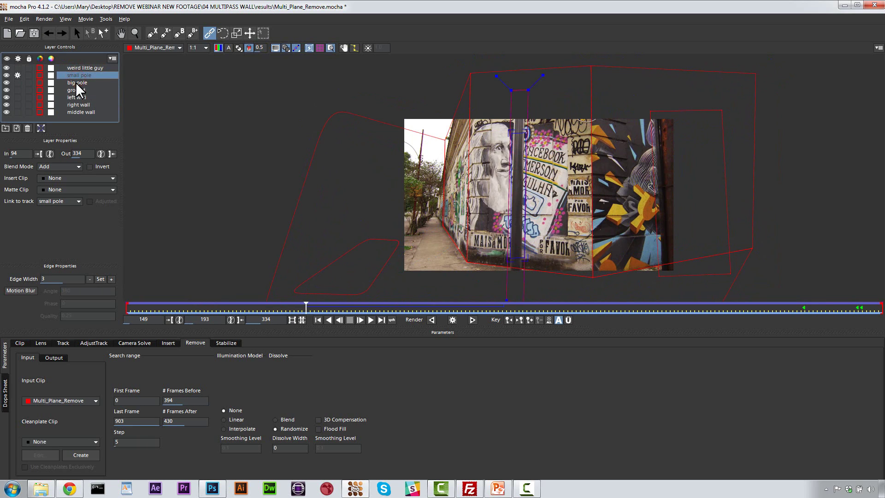
pyautogui.keyDown('shift'); pyautogui.click(76, 82); pyautogui.keyUp('shift')
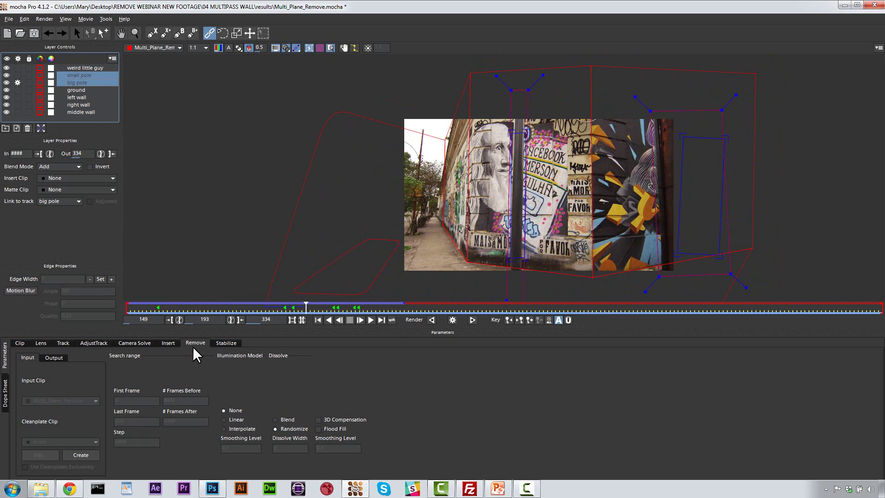
pyautogui.click(68, 76)
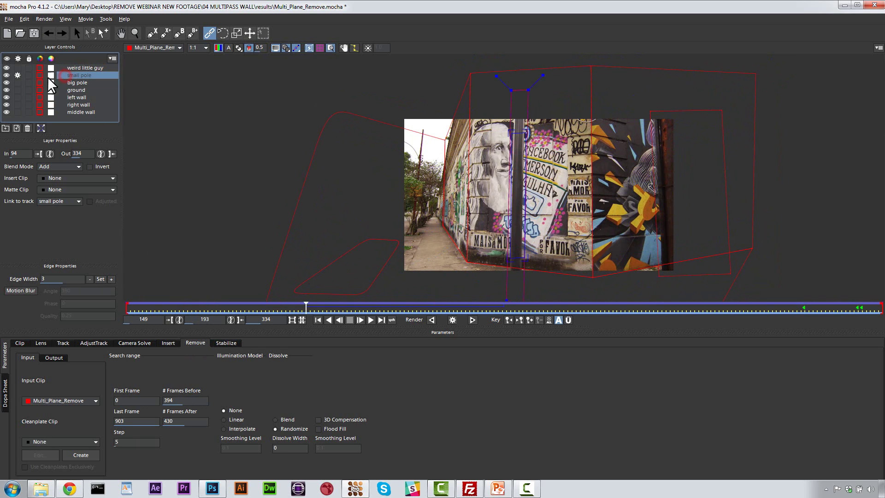
pyautogui.click(18, 75)
# Step: Compare the big pole and small pole layers by switching between them, ending with the small pole layer selected
pyautogui.click(76, 82)
pyautogui.click(79, 76)
pyautogui.click(80, 82)
pyautogui.click(80, 76)
pyautogui.click(79, 82)
pyautogui.click(80, 75)
pyautogui.click(79, 83)
pyautogui.click(79, 74)
pyautogui.click(79, 82)
pyautogui.click(79, 73)
# Step: Display the Remove_Multi_Plane_Remove clip from frame 149 with all overlays hidden, and play the rendered removal
pyautogui.click(158, 47)
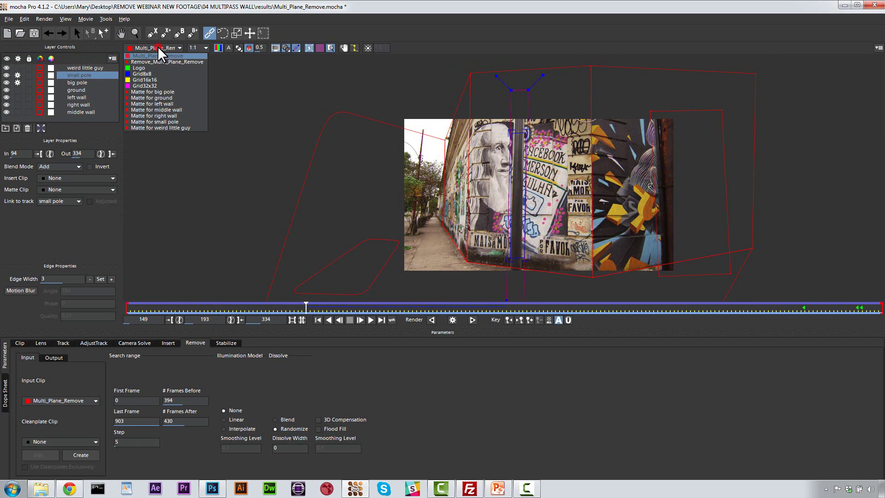
pyautogui.click(159, 60)
pyautogui.moveTo(299, 305); pyautogui.dragTo(128, 304)
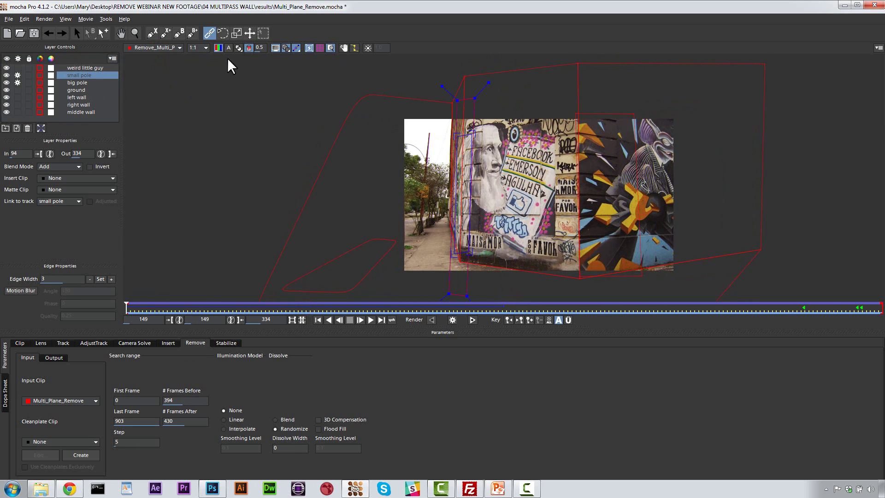
pyautogui.click(274, 48)
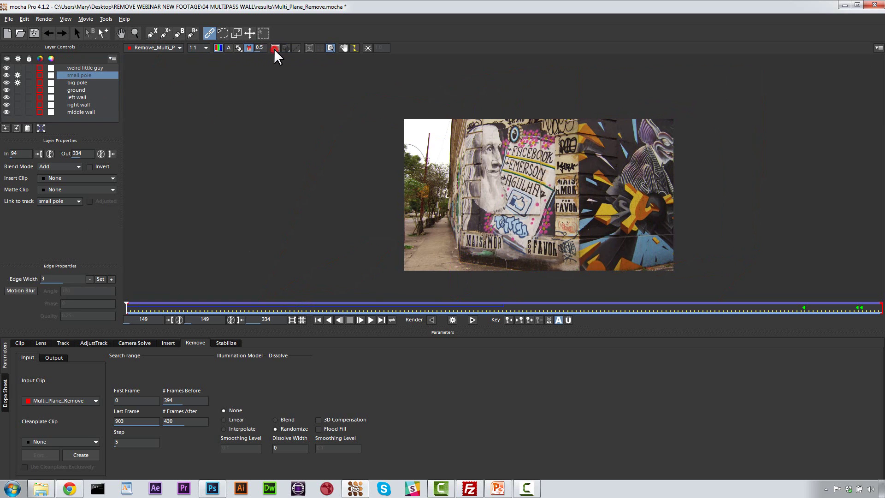
pyautogui.press('space')
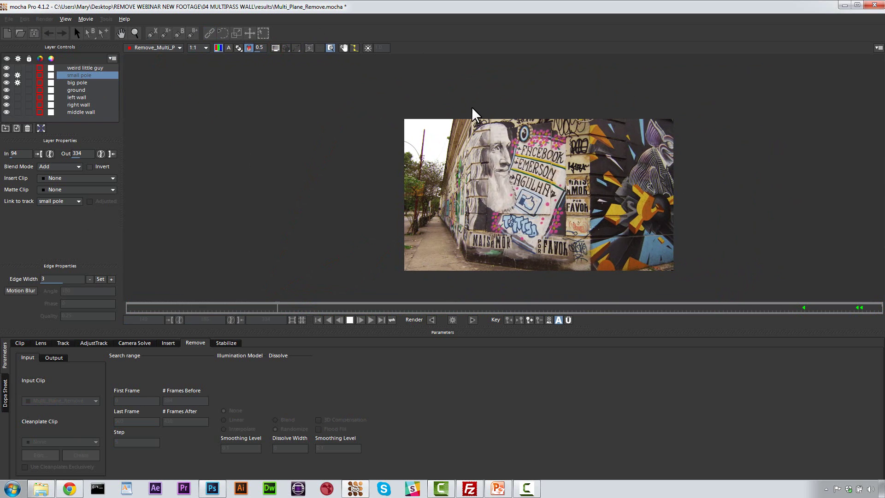
pyautogui.press('space')
# Step: Enlarge the wall with the zoom inset hidden, and play the removal result to examine it up close
pyautogui.click(134, 33)
pyautogui.moveTo(490, 178); pyautogui.dragTo(550, 176)
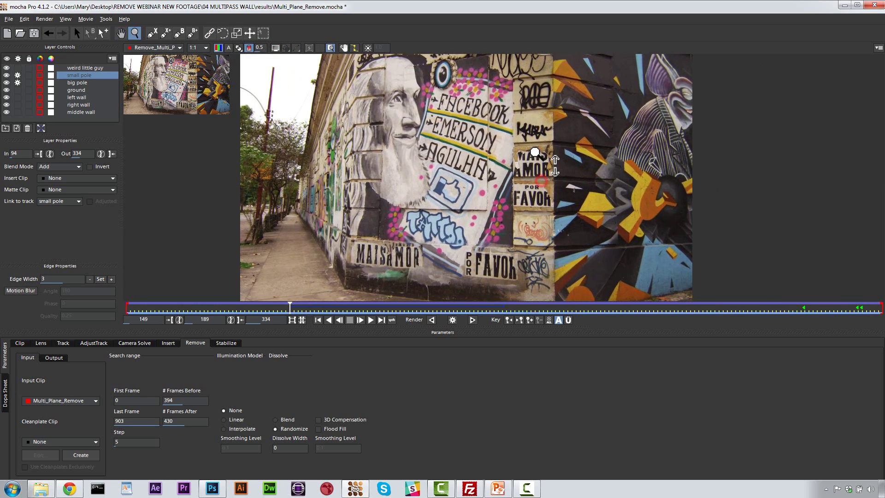
pyautogui.click(330, 48)
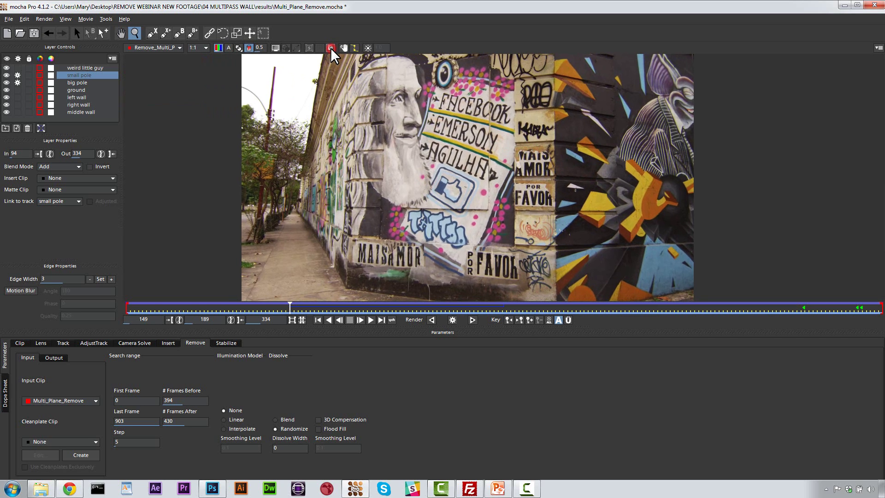
pyautogui.press('space')
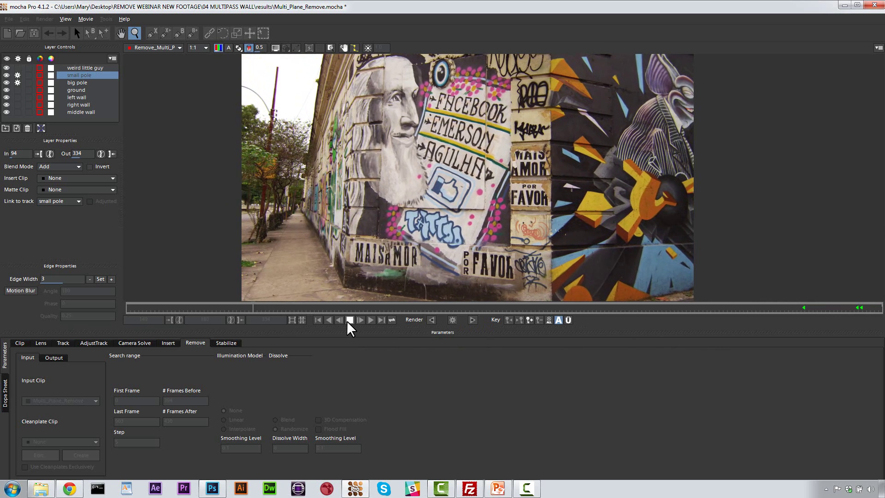
pyautogui.click(349, 319)
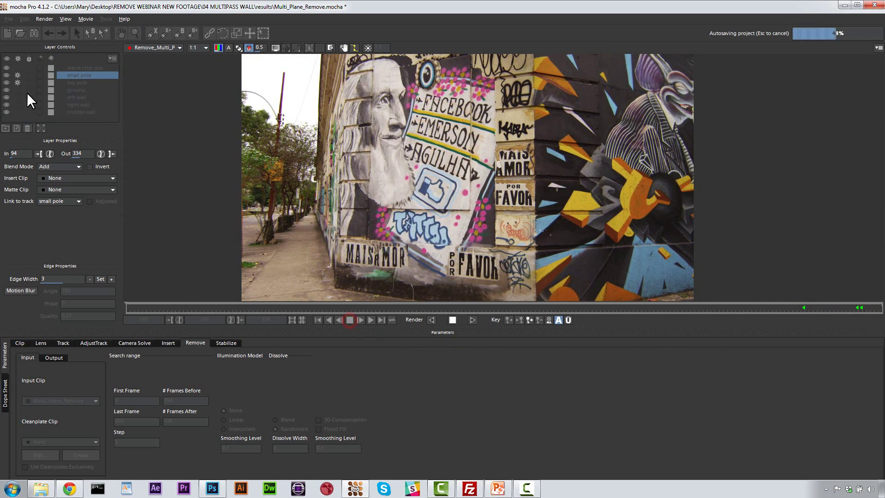
# Step: Export the rendered Remove_Multi_Plane_Remove clip, frames 149 to 334, as a QuickTime movie and proceed to its compression settings
pyautogui.click(8, 18)
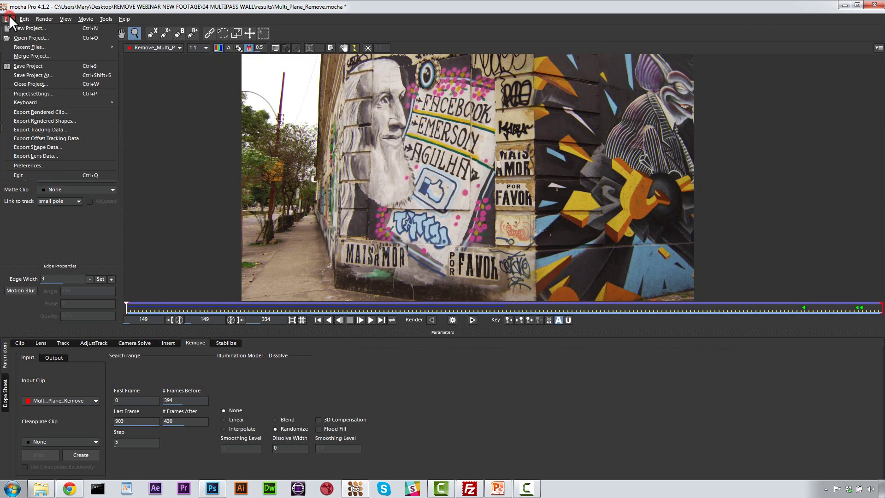
pyautogui.click(34, 115)
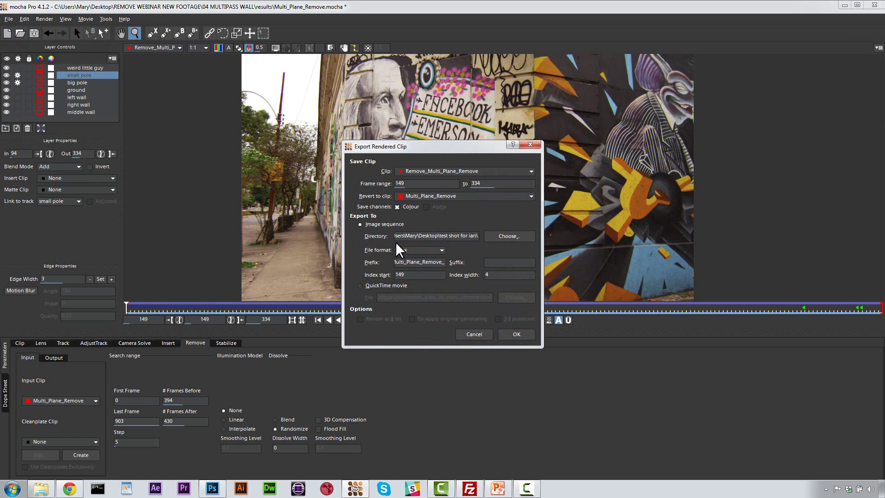
pyautogui.click(361, 285)
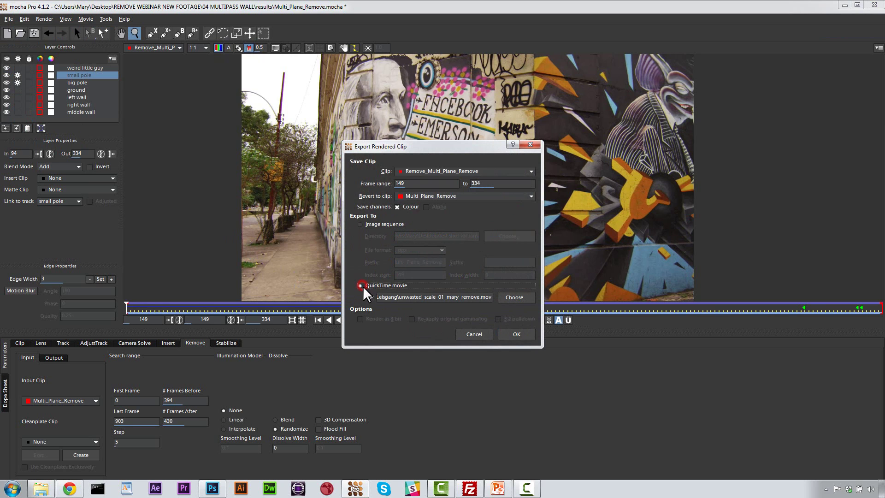
pyautogui.click(521, 337)
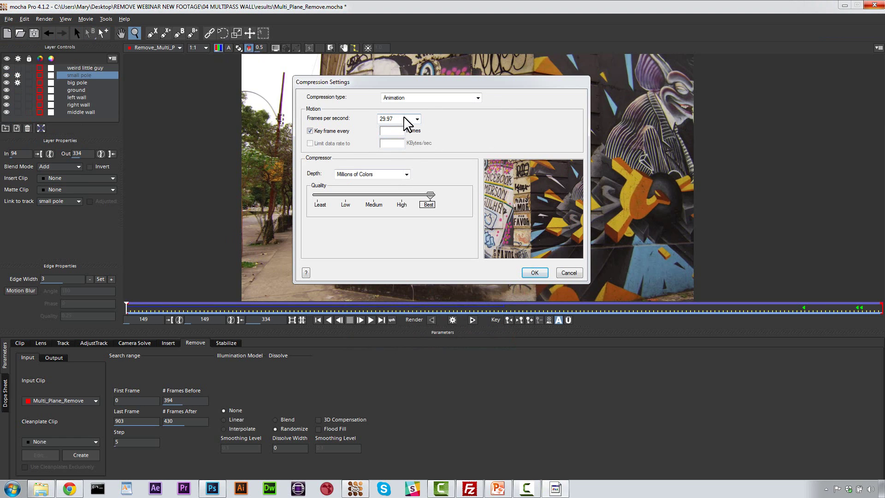
# Step: Review the available compression types for the movie export and try H.264
pyautogui.click(412, 96)
pyautogui.click(412, 97)
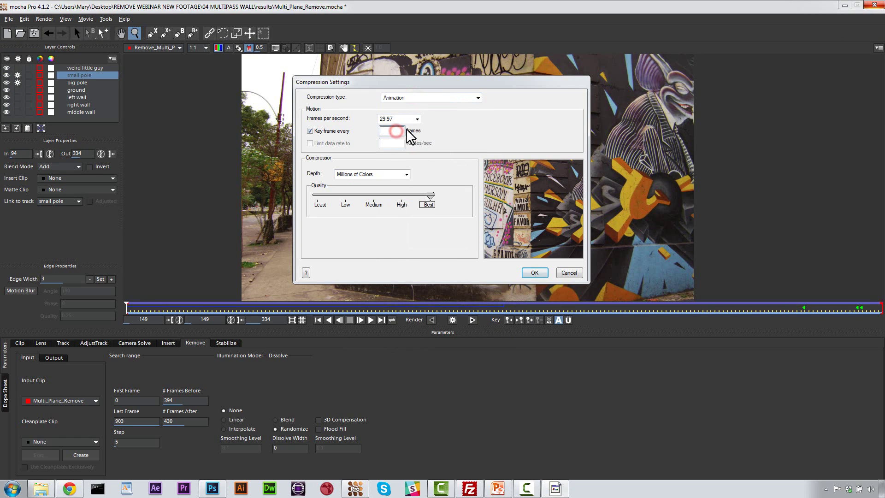
pyautogui.click(421, 97)
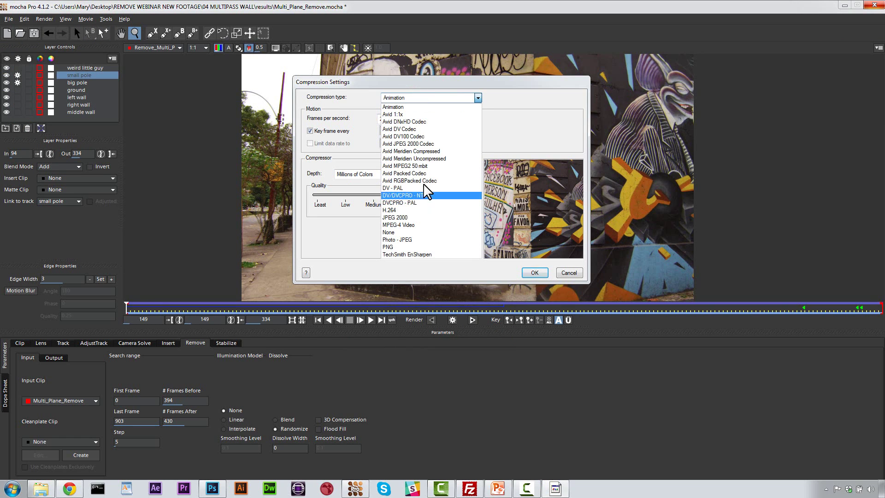
pyautogui.click(522, 129)
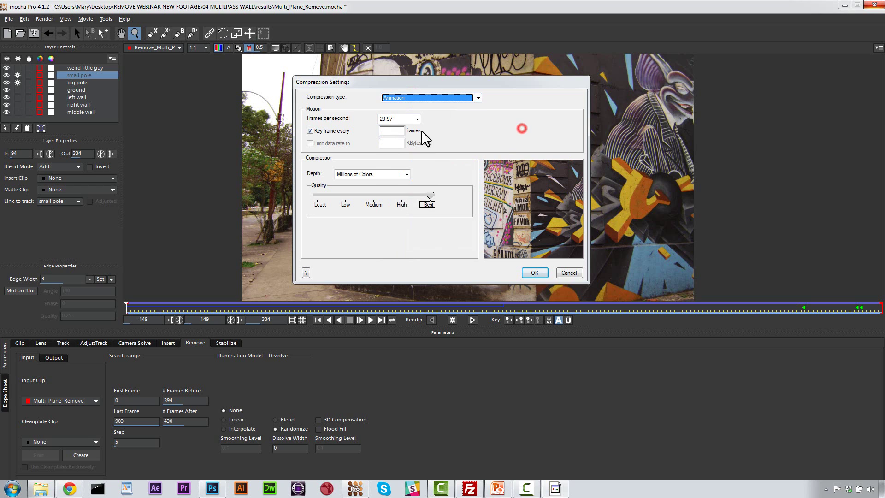
pyautogui.click(422, 97)
pyautogui.click(396, 209)
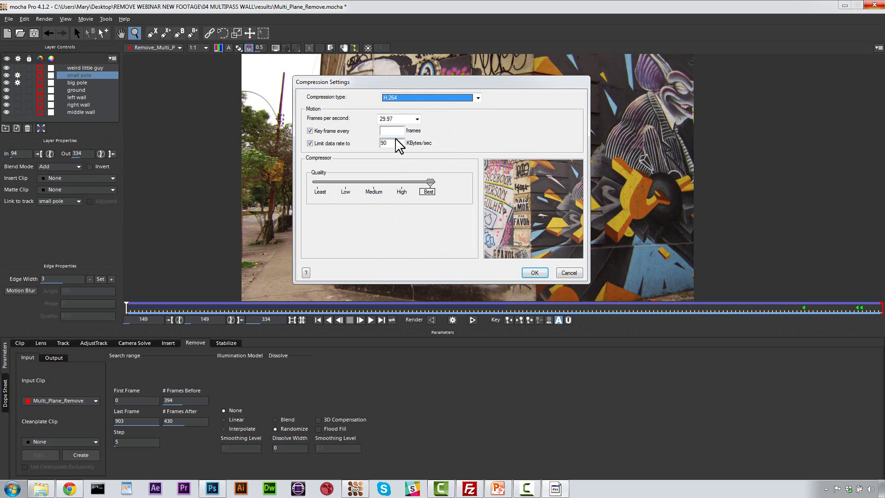
# Step: Set the compression type to Animation with a key frame every 1 frame, and accept the compression settings
pyautogui.click(417, 97)
pyautogui.click(413, 107)
pyautogui.click(389, 132)
pyautogui.write('1')
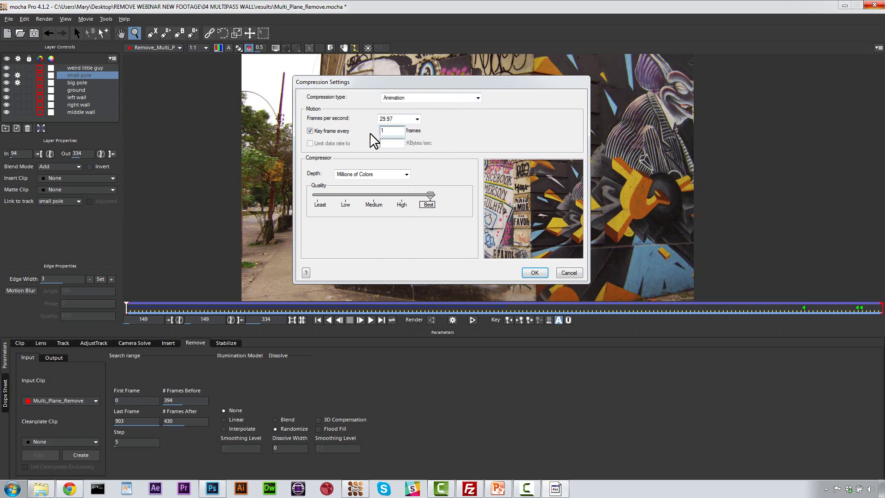
pyautogui.click(534, 273)
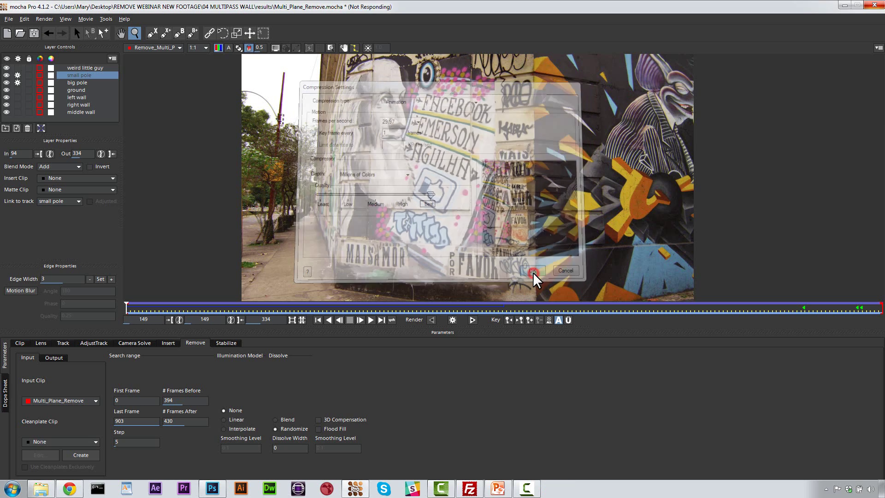